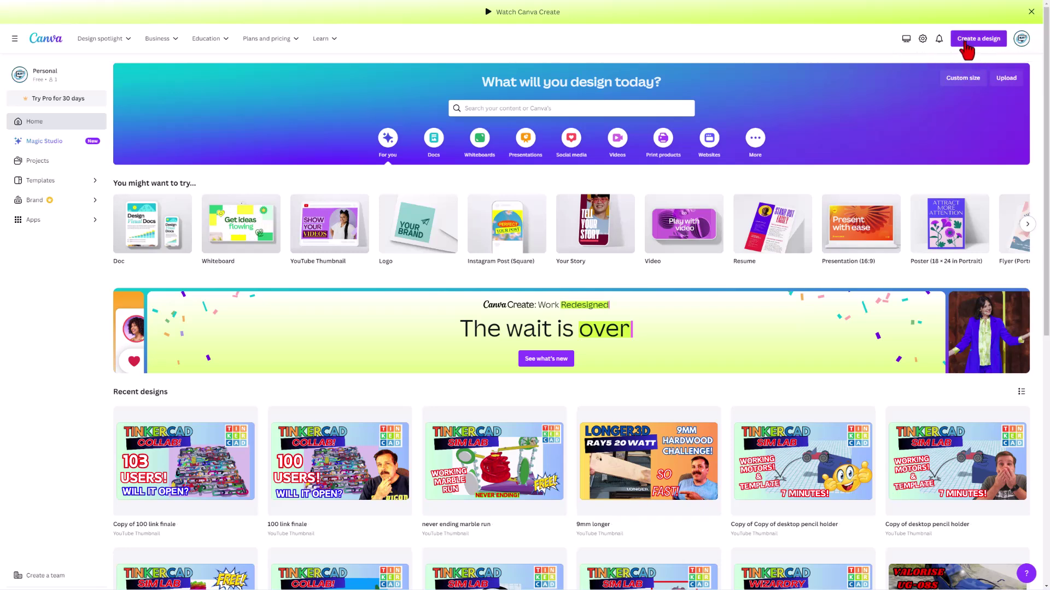
# Create a square Instagram post design and add a text box reading "Mt. Pisgah".
pyautogui.click(967, 39)
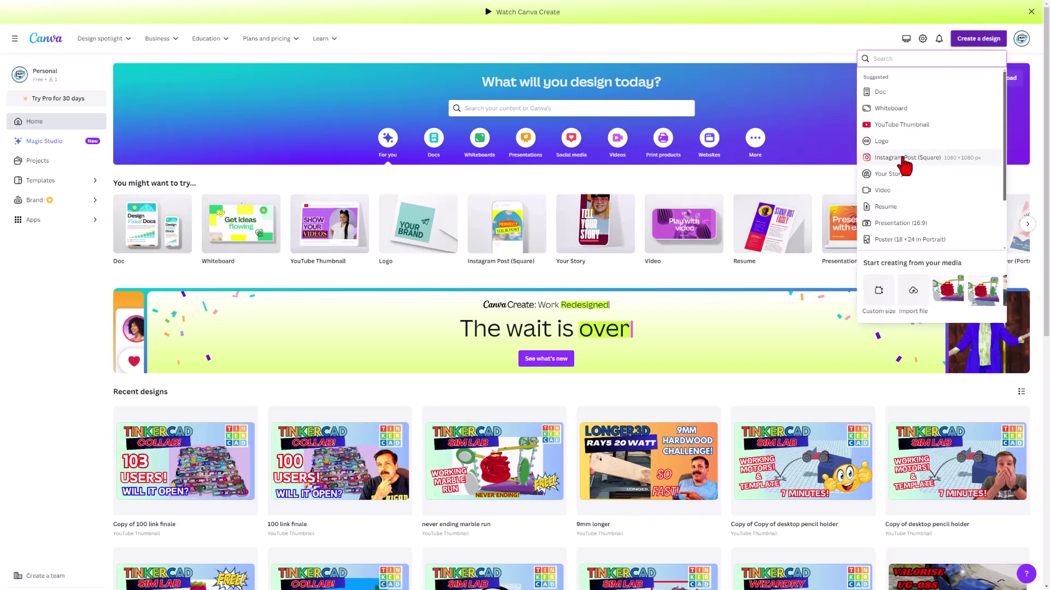
pyautogui.click(902, 156)
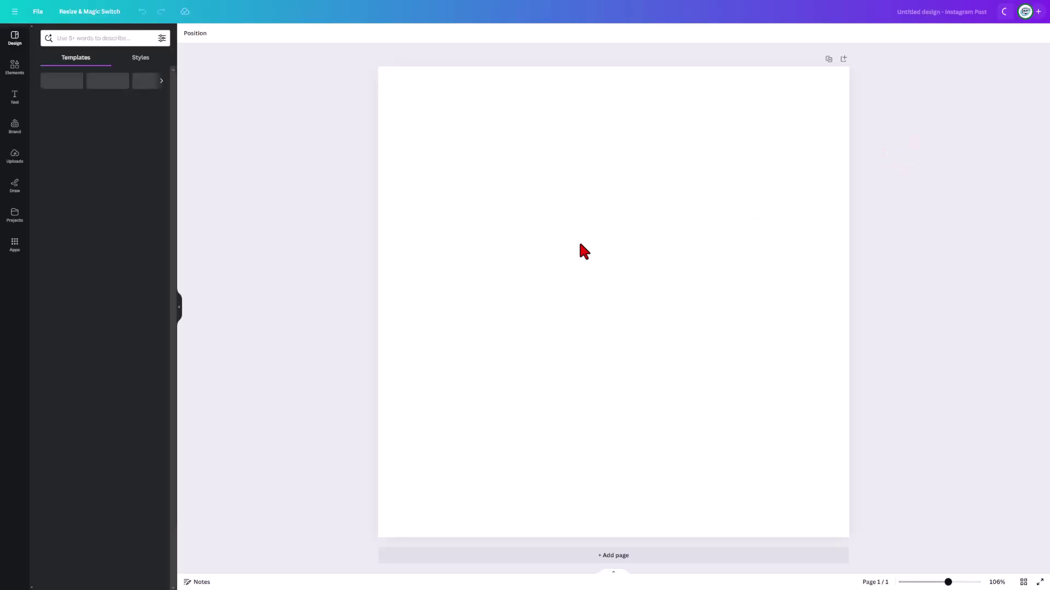
pyautogui.click(14, 96)
pyautogui.click(82, 64)
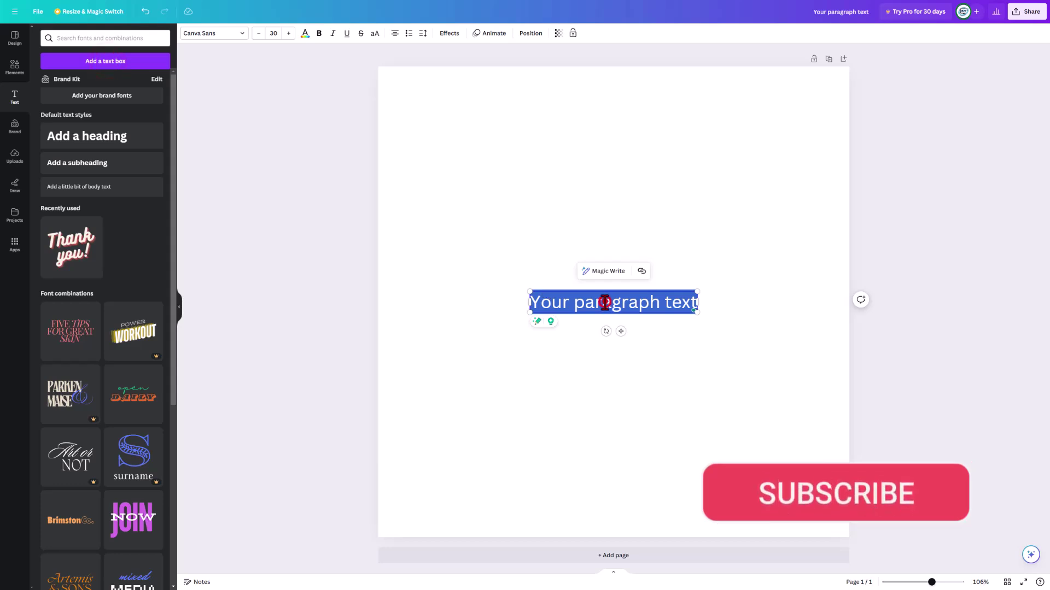
pyautogui.write('Mr. Pis')
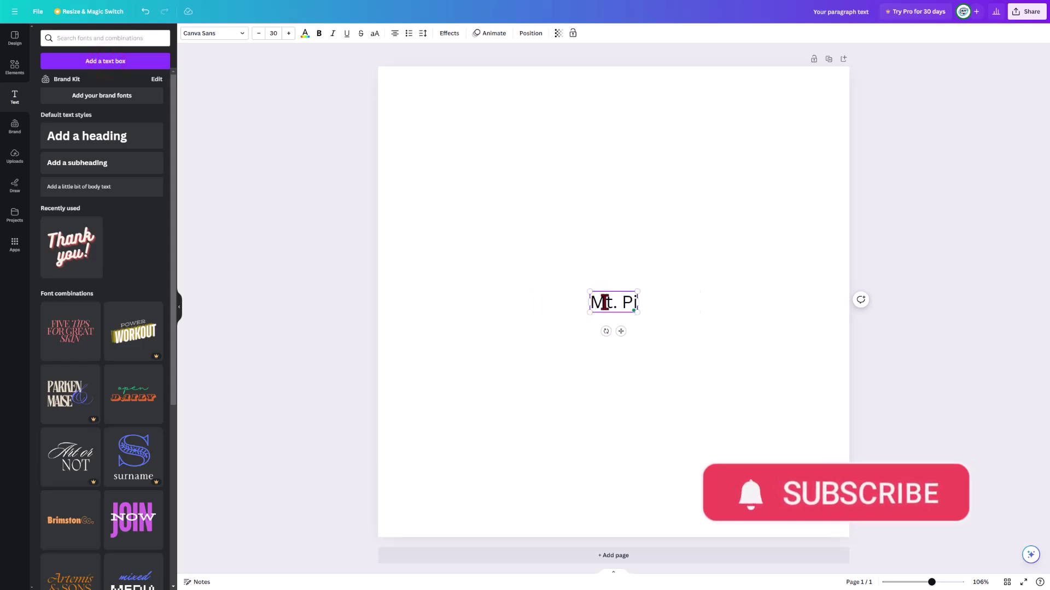
pyautogui.write('gah')
# Try handwriting fonts such as Beth Ellen and Waterlily on the "Mt. Pisgah" text.
pyautogui.click(227, 34)
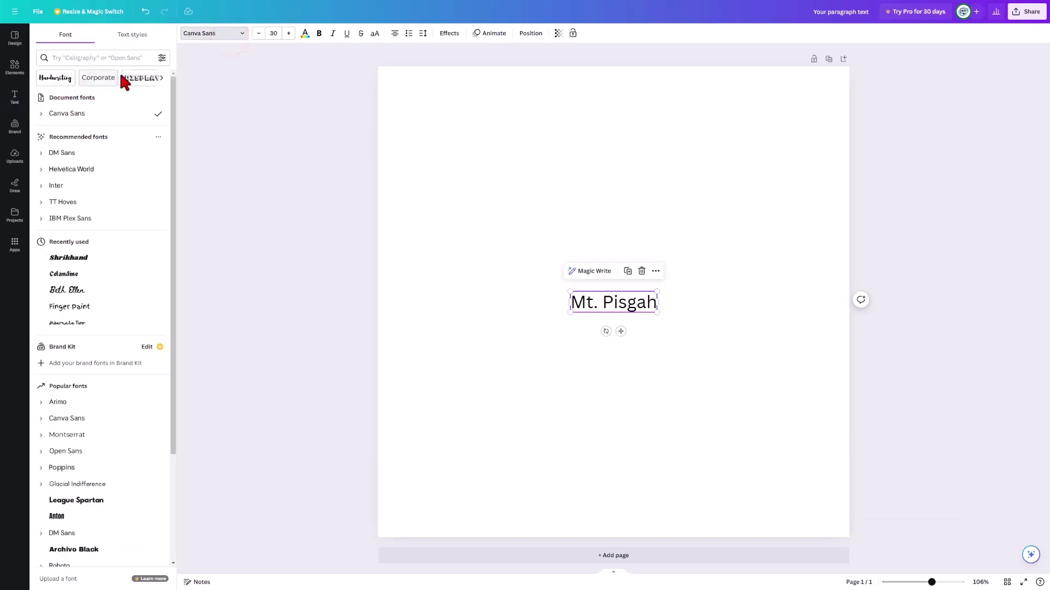
pyautogui.click(55, 78)
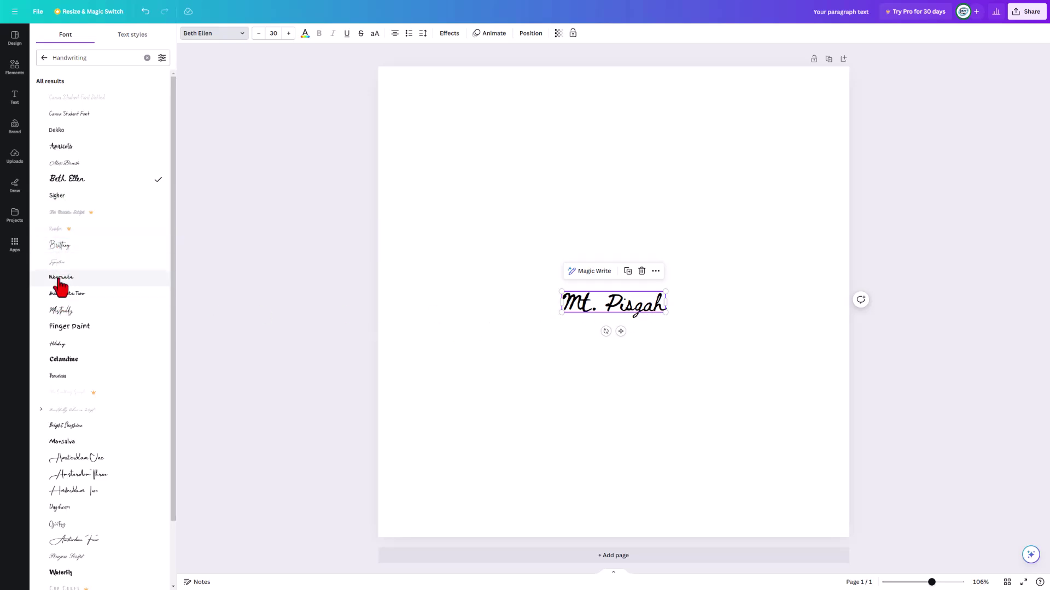
pyautogui.scroll(-2, 61, 355)
pyautogui.click(60, 445)
pyautogui.scroll(-2, 76, 322)
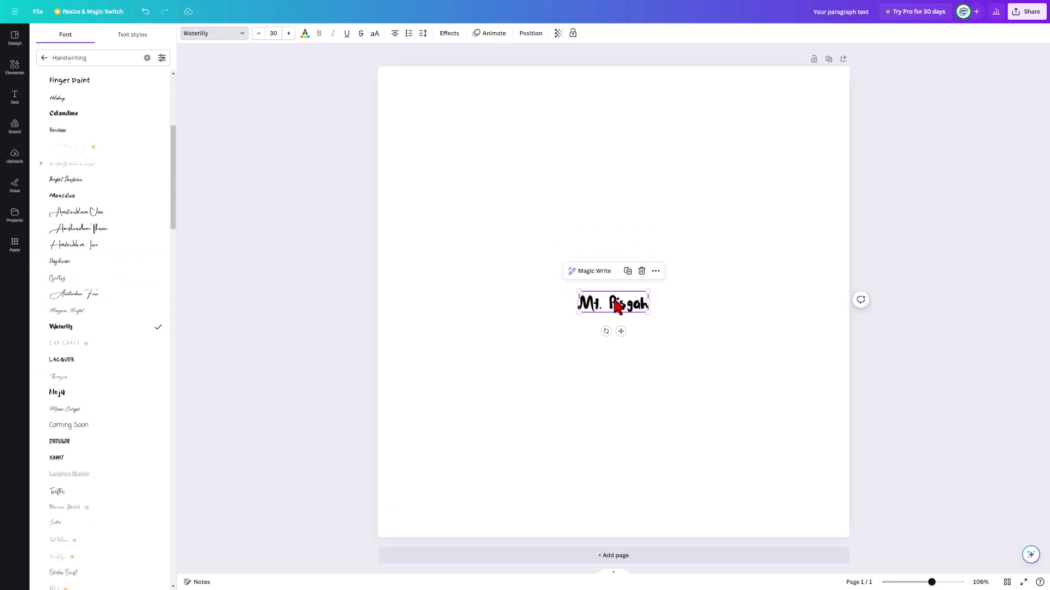
pyautogui.hotkey('ctrl', 'z')
# Find the Genty font, apply it to the "Mt. Pisgah" text and enlarge the text to about twice its size.
pyautogui.click(199, 32)
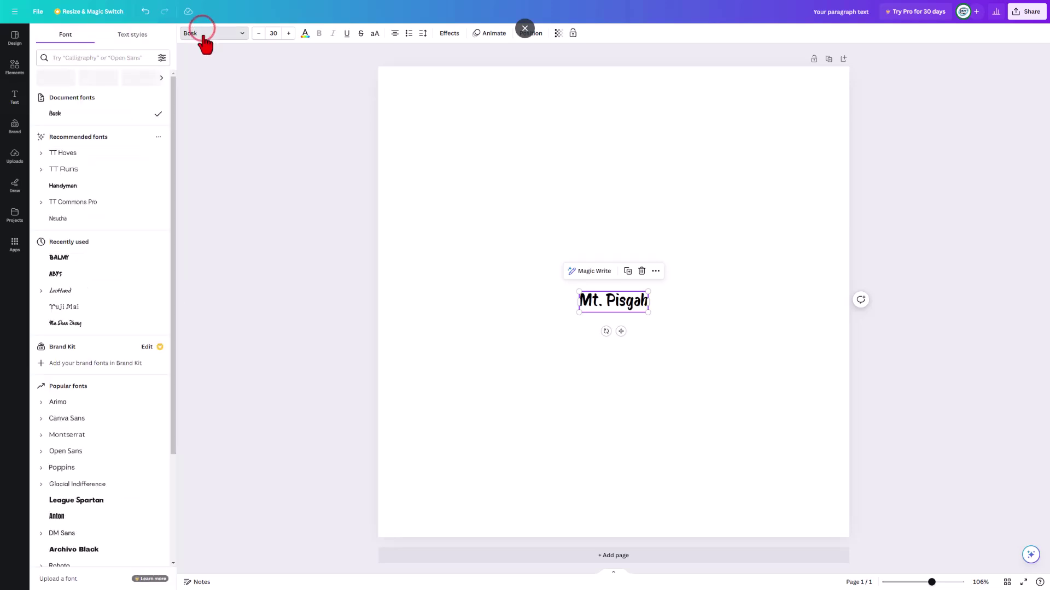
pyautogui.click(115, 59)
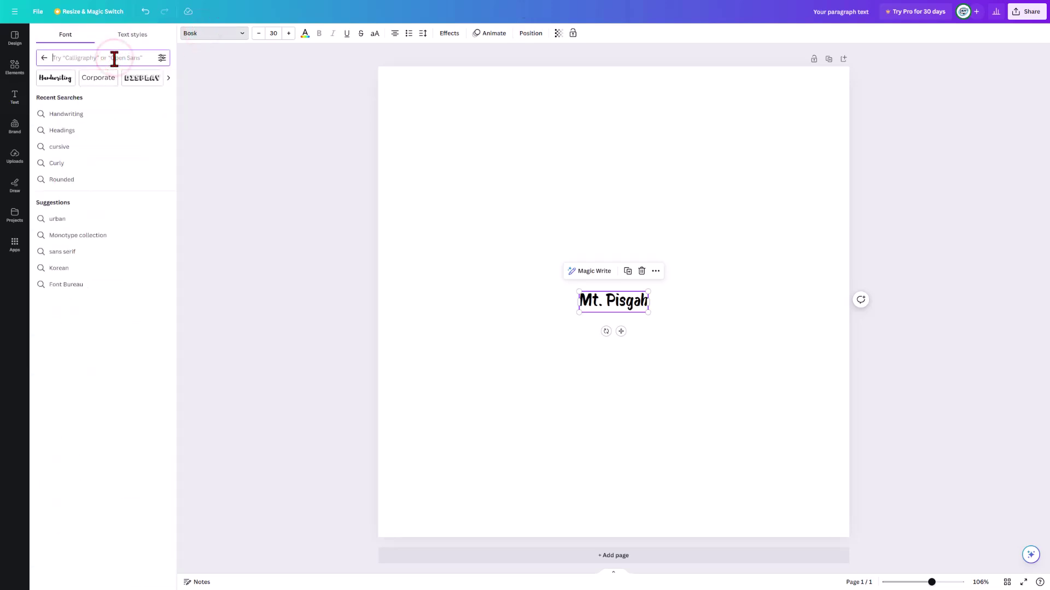
pyautogui.write('genty')
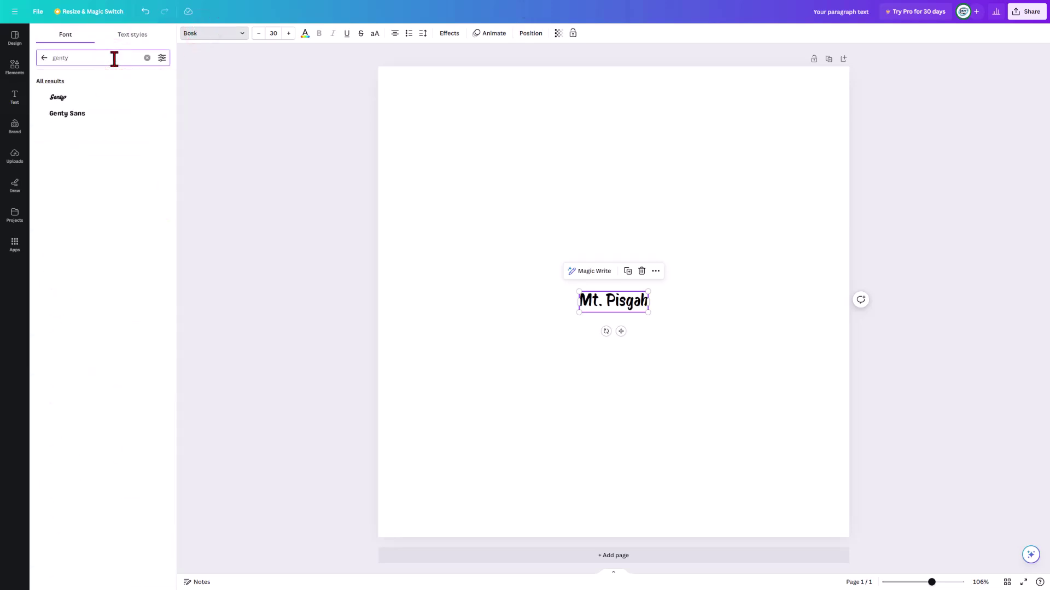
pyautogui.click(64, 101)
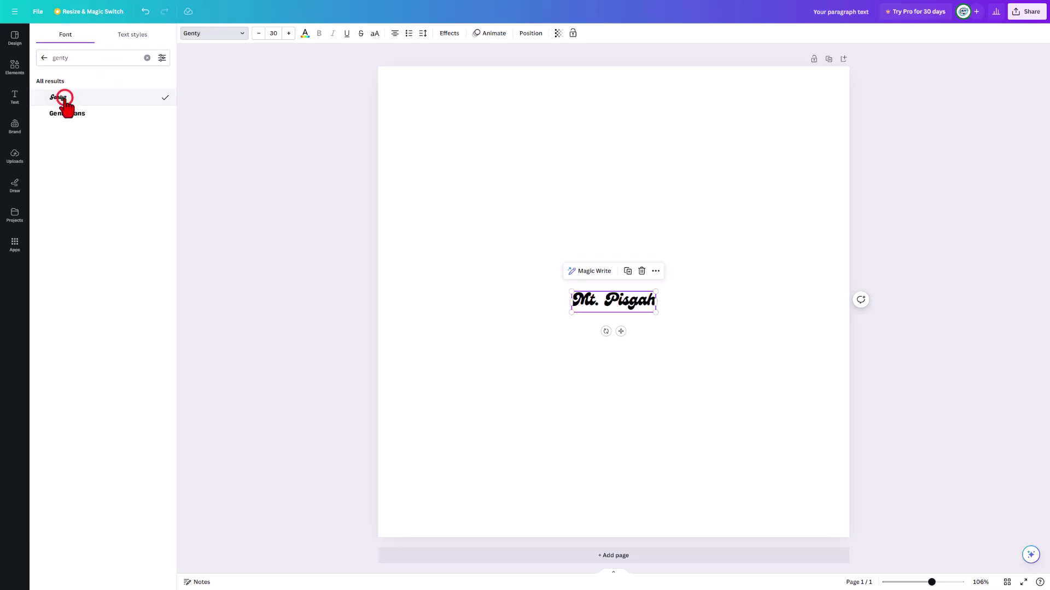
pyautogui.moveTo(570, 313); pyautogui.dragTo(488, 351)
pyautogui.click(723, 272)
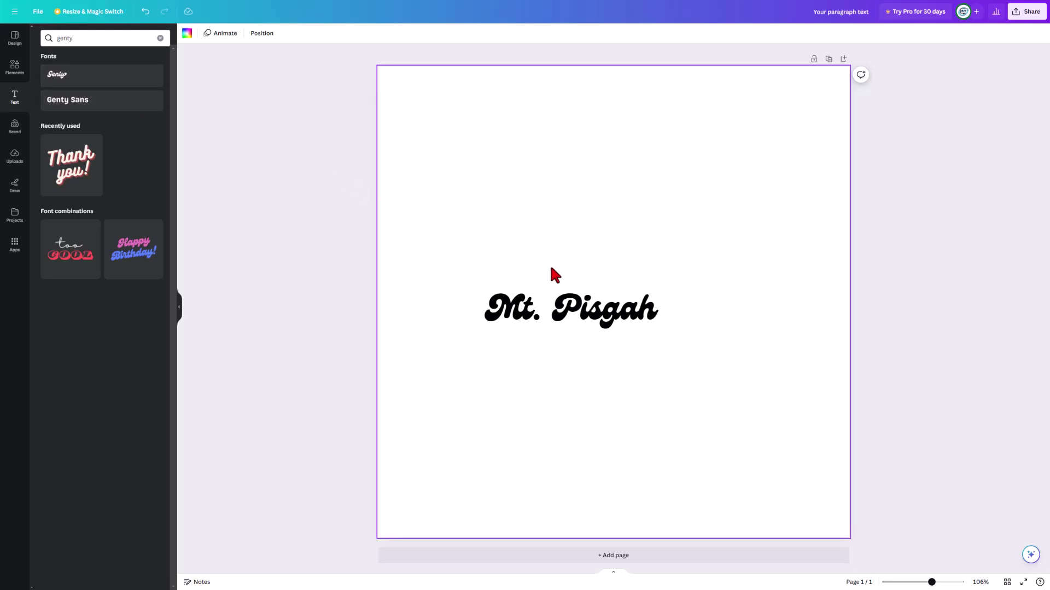
# Capture the "Mt. Pisgah" lettering with Snagit and export the capture as a JPEG to the Downloads folder.
pyautogui.moveTo(551, 269); pyautogui.dragTo(686, 339)
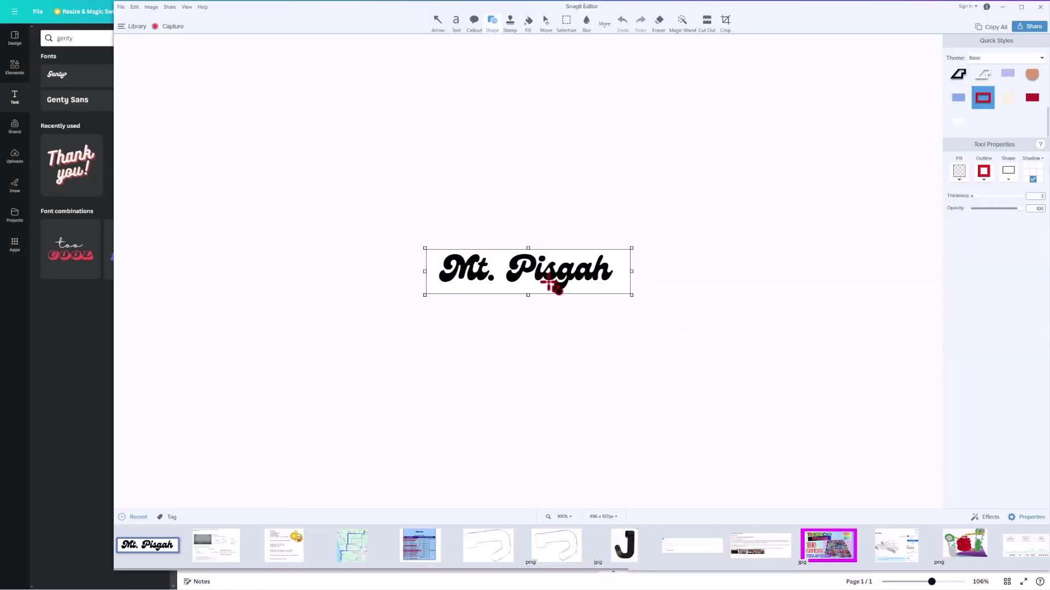
pyautogui.click(121, 7)
pyautogui.click(70, 101)
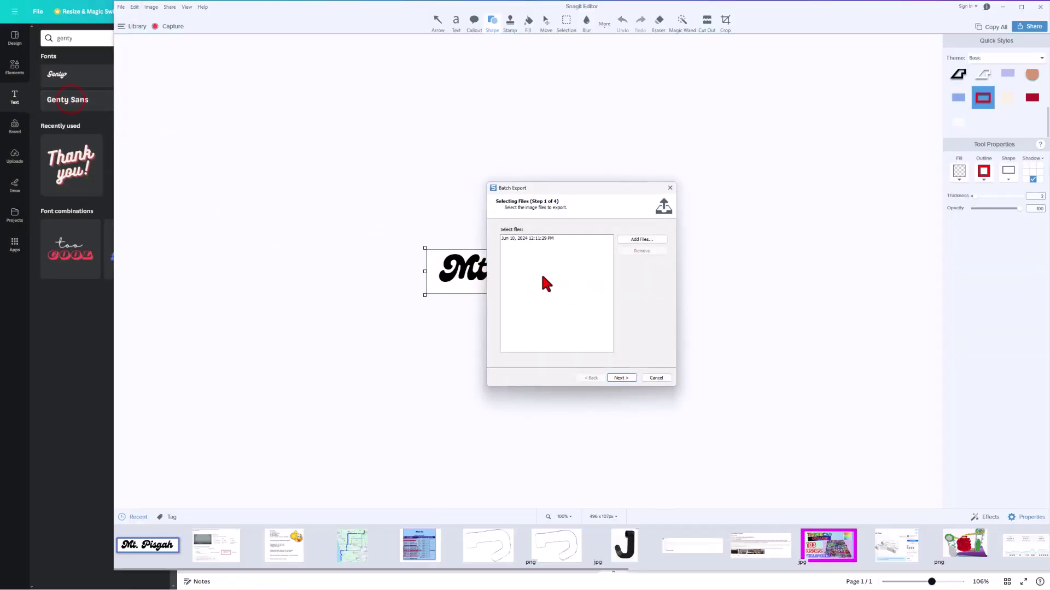
pyautogui.press('Return')
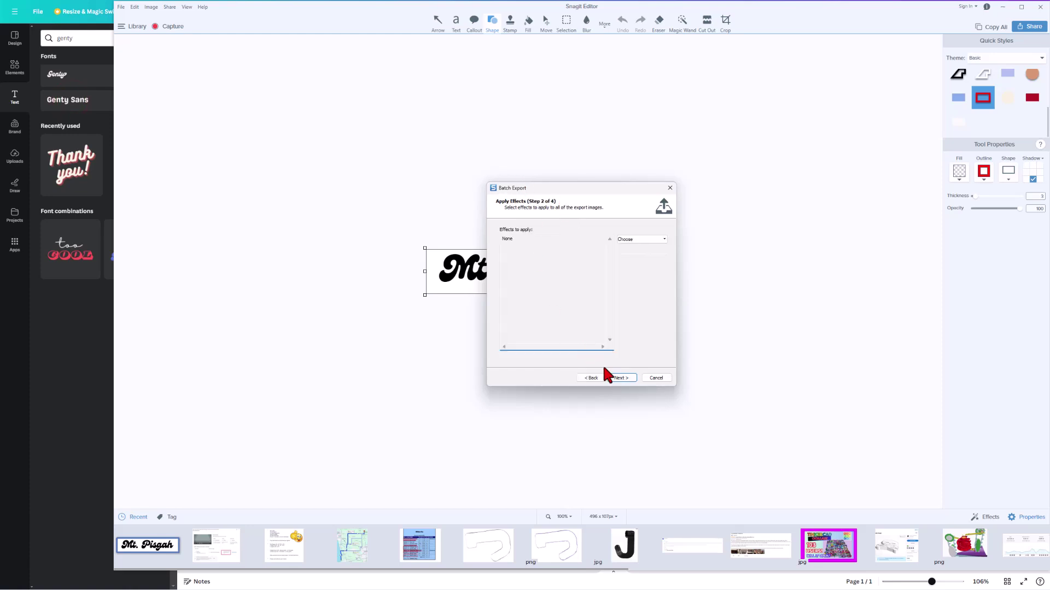
pyautogui.click(622, 378)
pyautogui.click(621, 378)
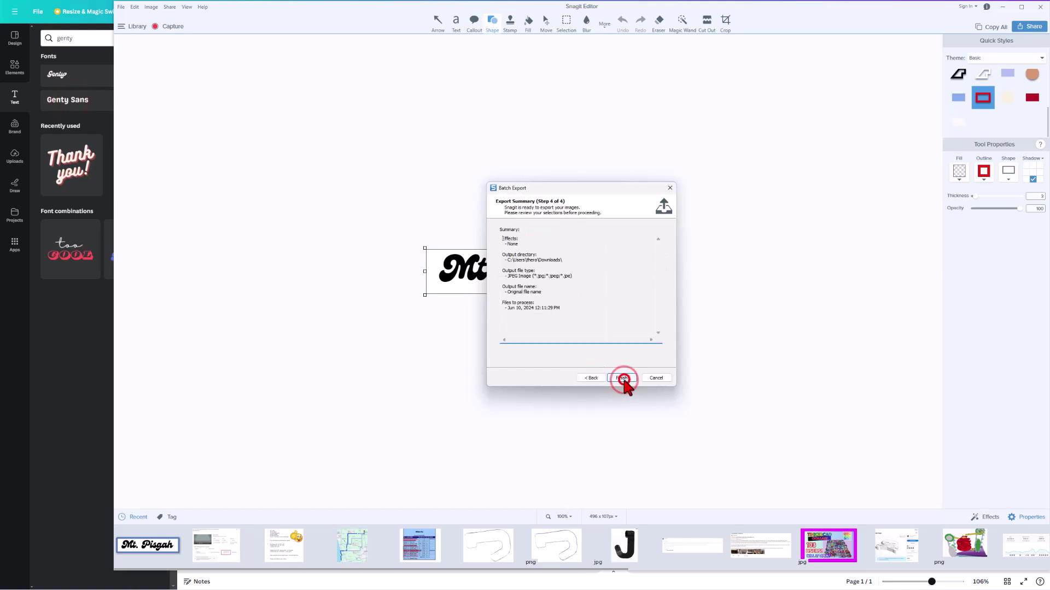
pyautogui.click(622, 377)
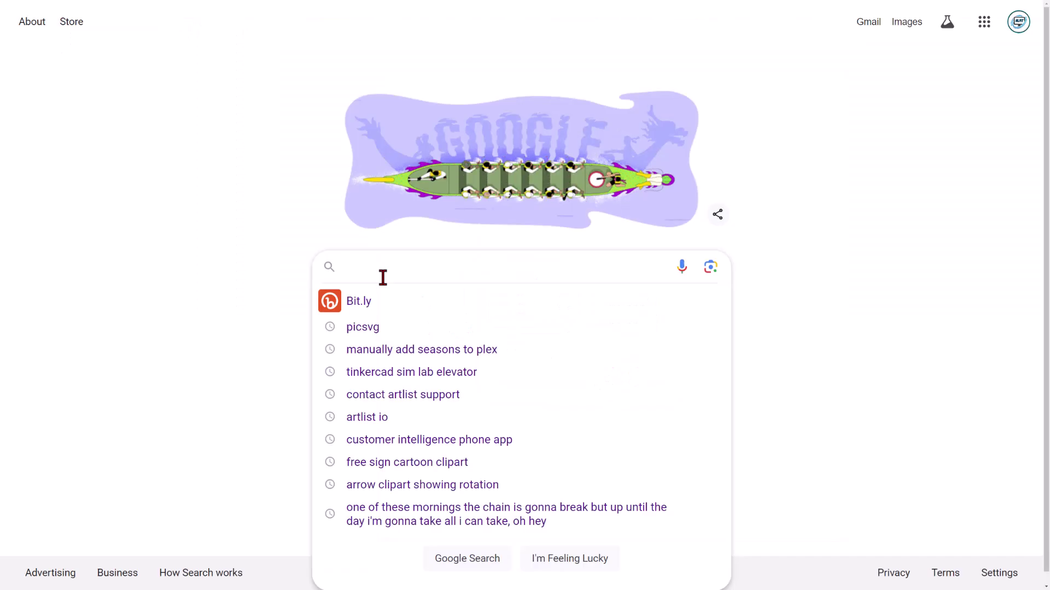
# Search Google for picsvg and open the Picsvg converter website.
pyautogui.write('pics')
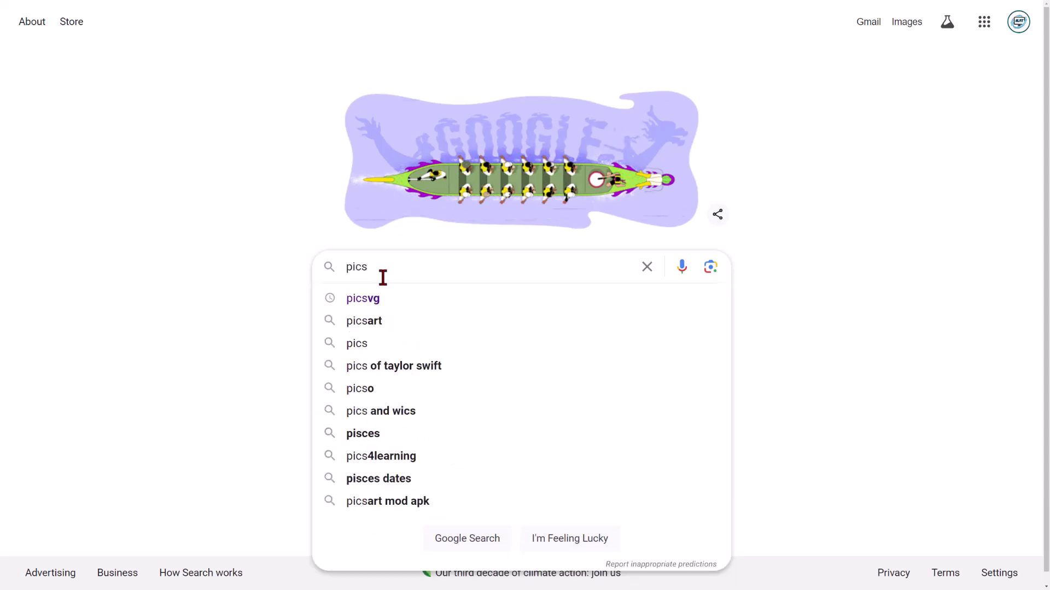
pyautogui.click(402, 298)
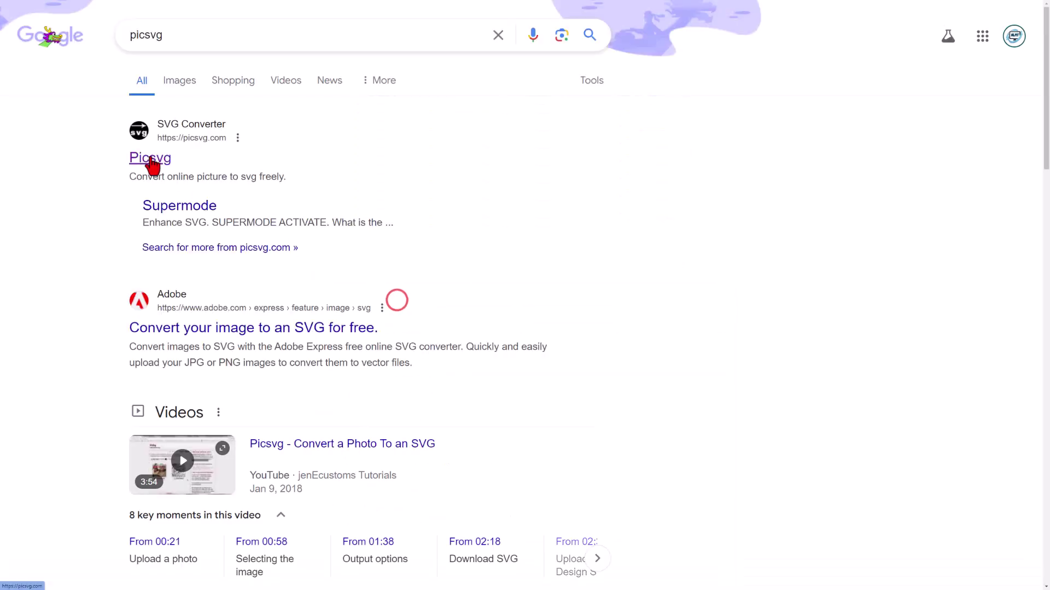
pyautogui.click(149, 159)
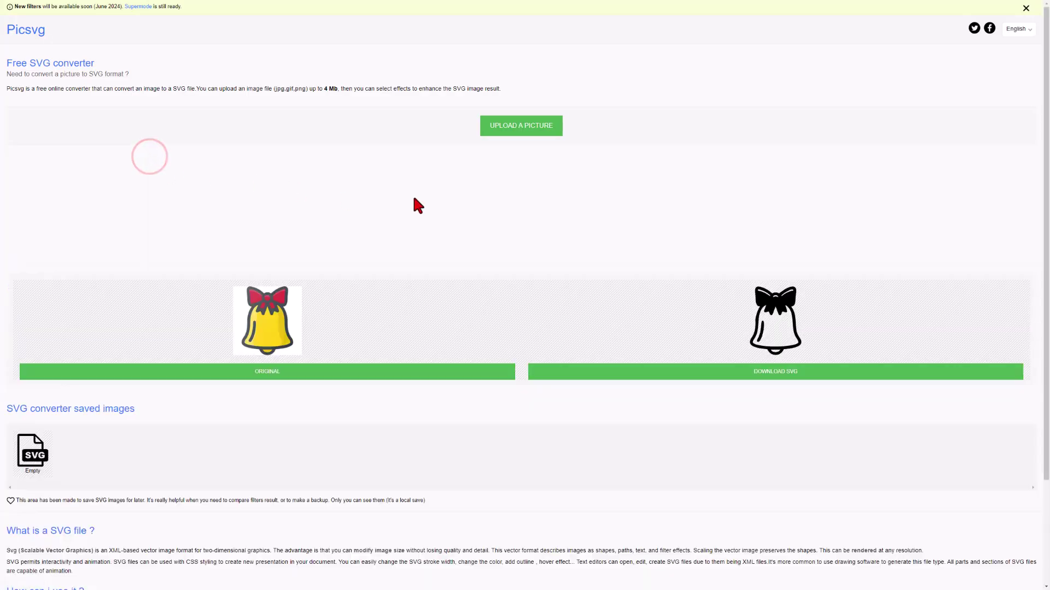
# Upload the exported "Mt. Pisgah" JPG from the Downloads folder to the SVG converter.
pyautogui.click(525, 125)
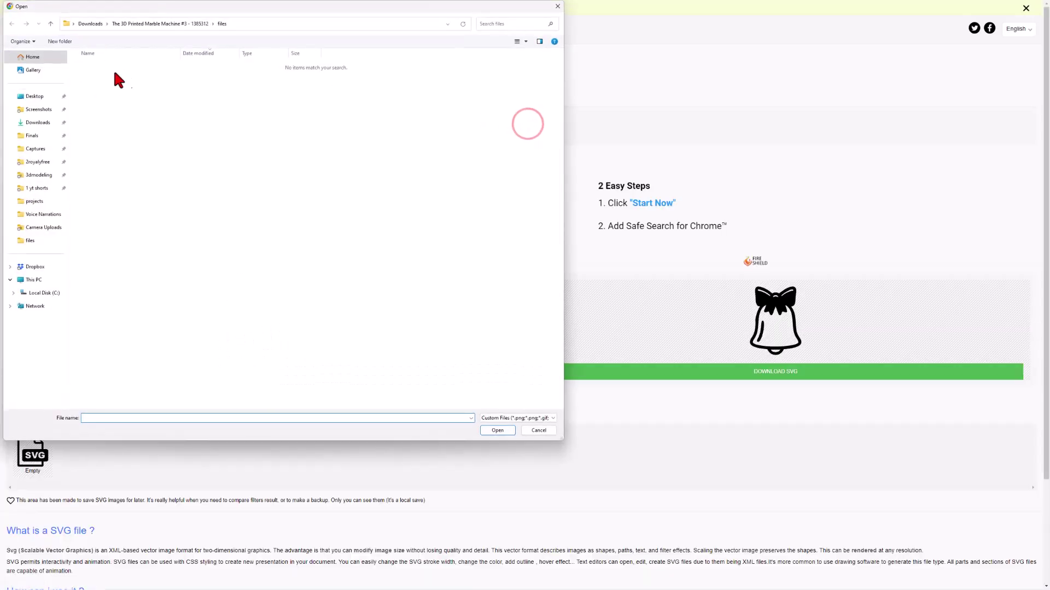
pyautogui.click(36, 122)
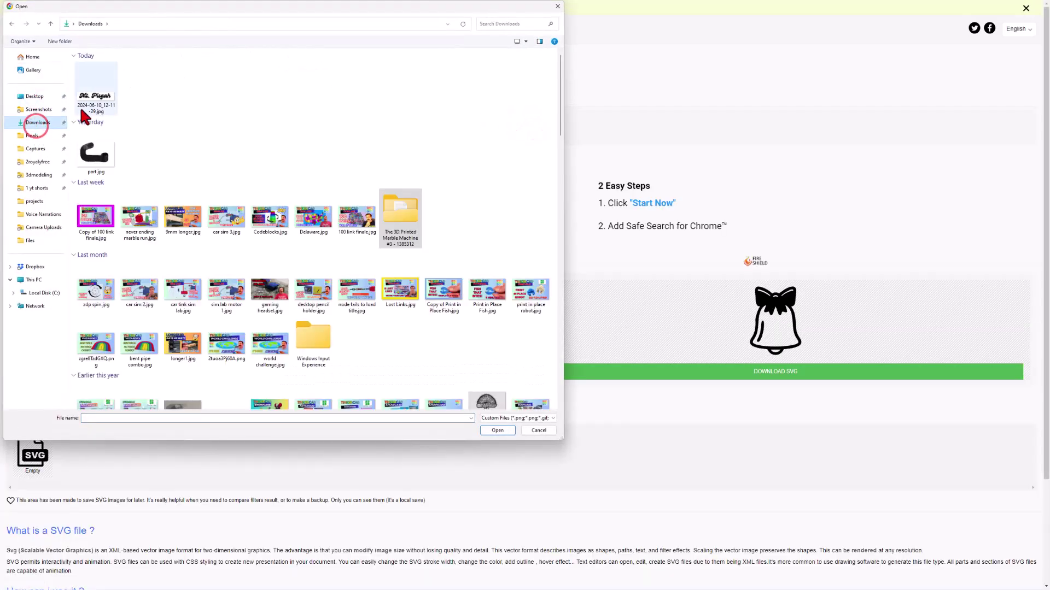
pyautogui.click(85, 103)
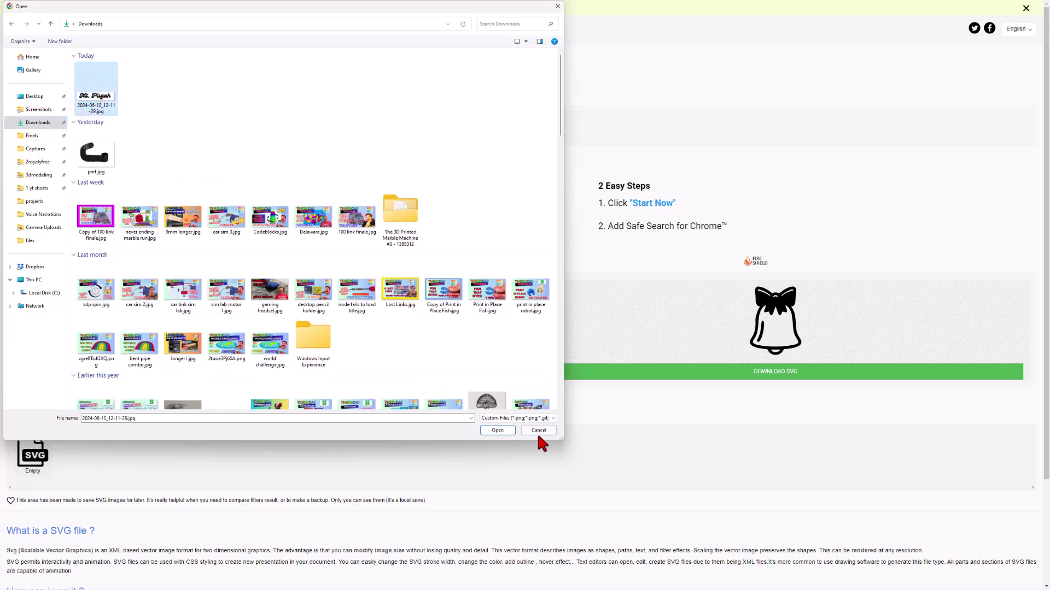
pyautogui.click(506, 432)
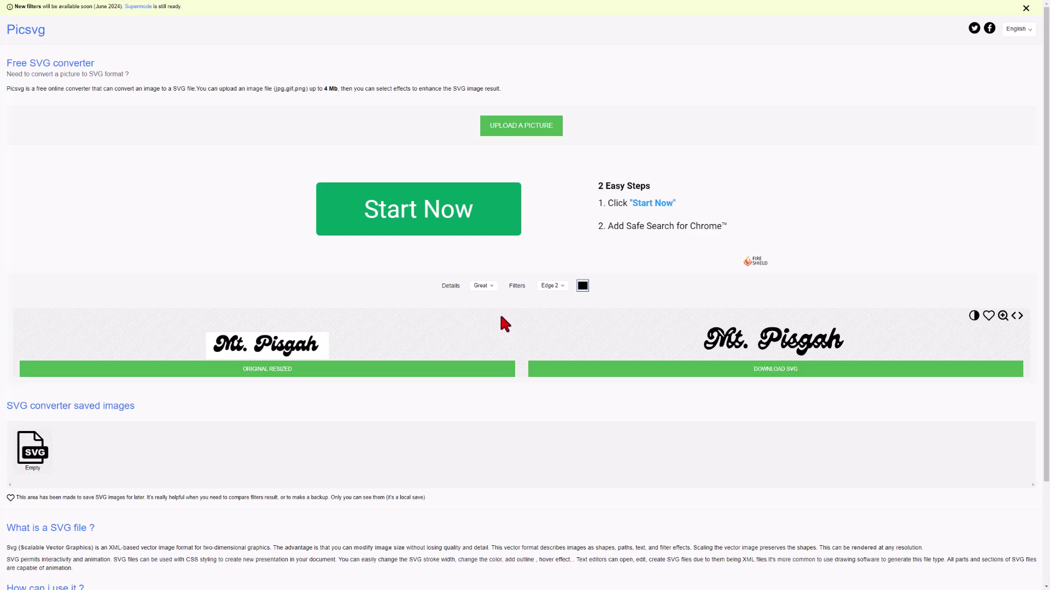
# Apply the Internal 1 filter to the converted lettering and save the SVG in the Downloads folder.
pyautogui.click(553, 286)
pyautogui.click(547, 338)
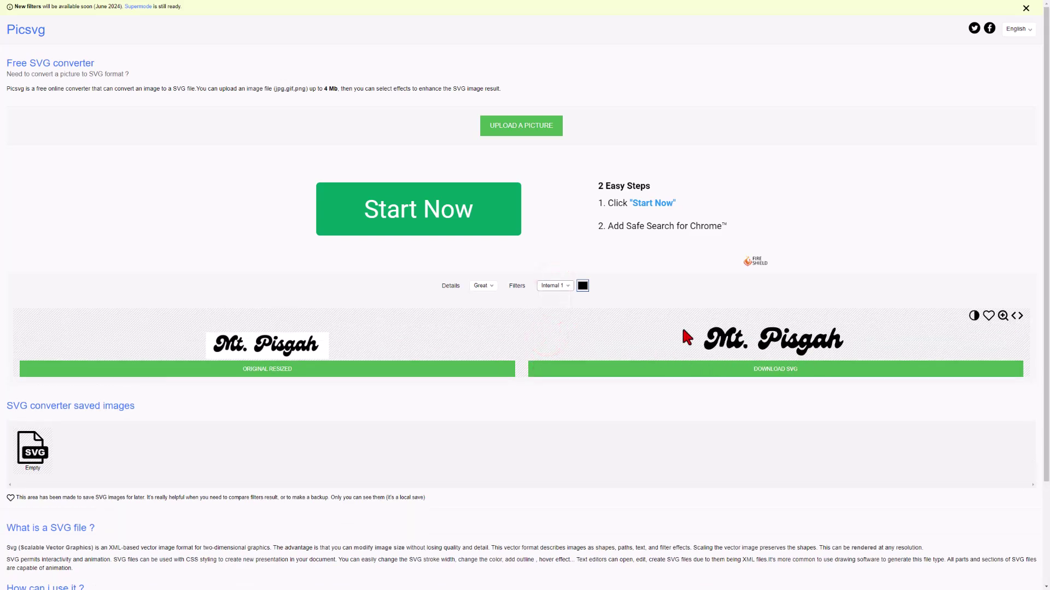
pyautogui.click(774, 372)
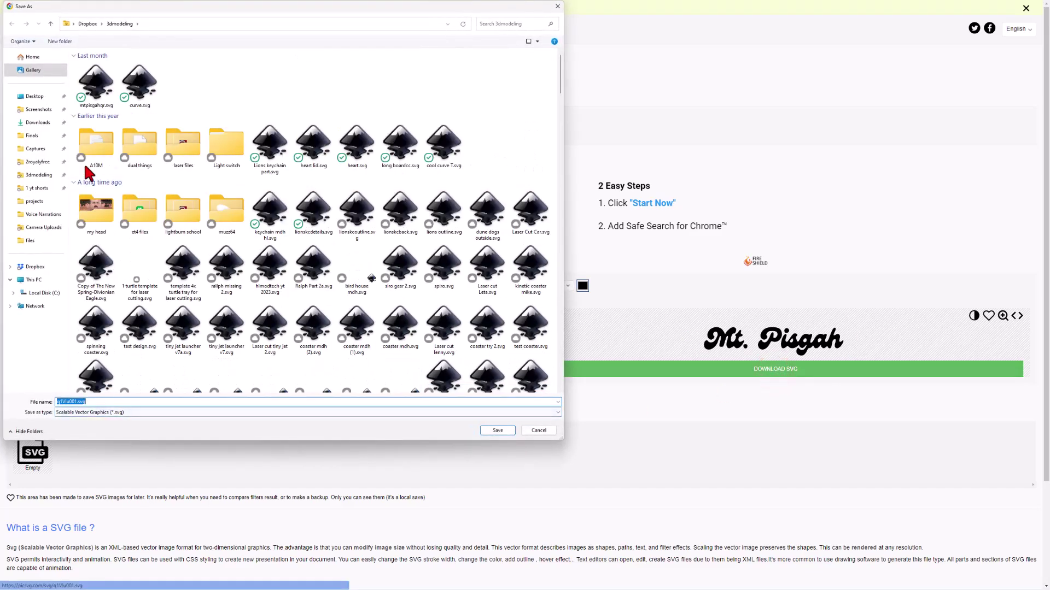
pyautogui.click(52, 122)
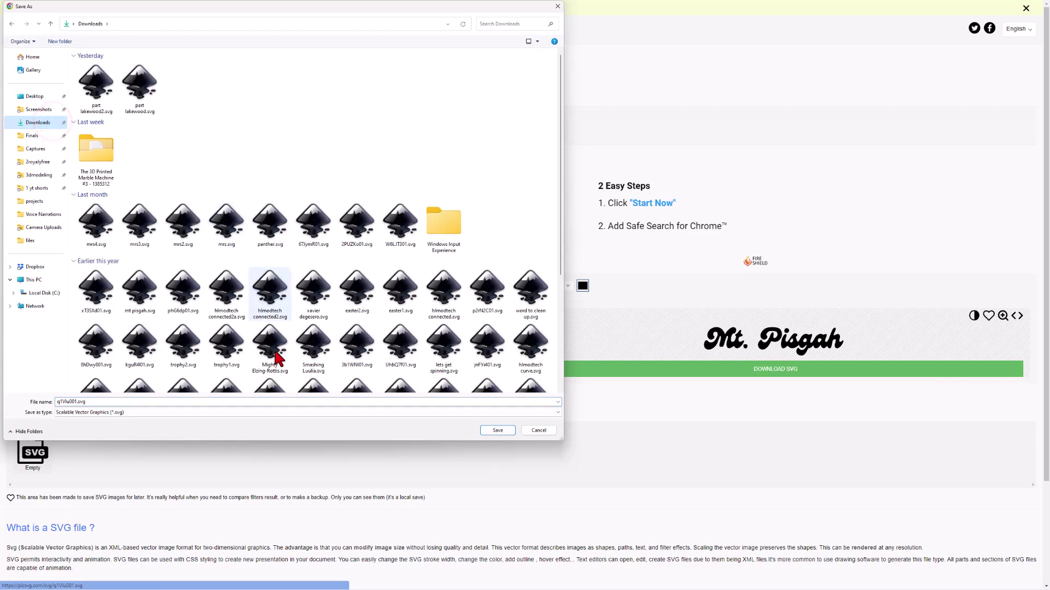
pyautogui.click(497, 431)
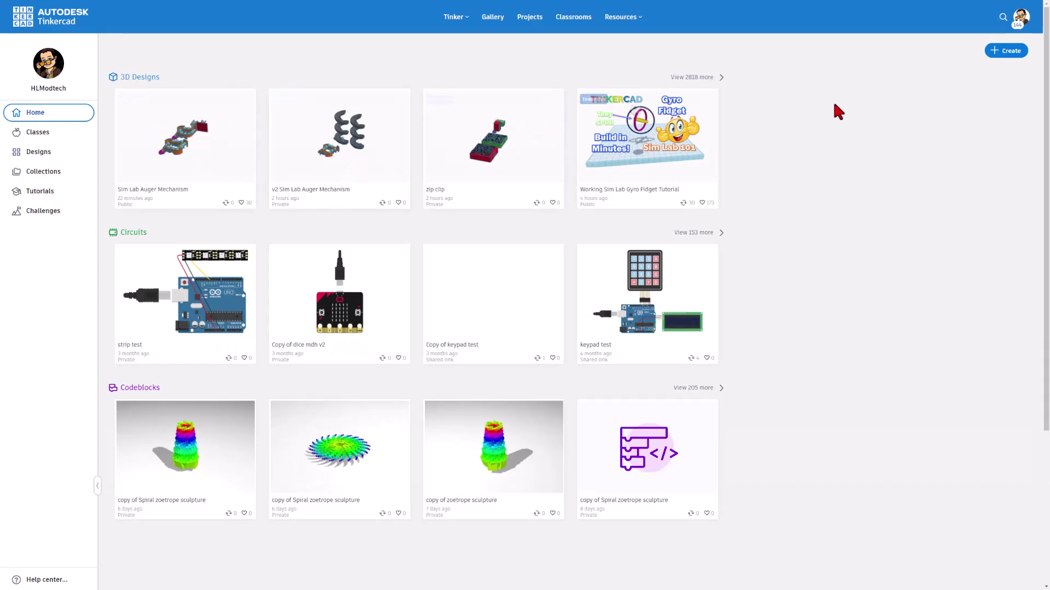
# Create a new 3D design in Tinkercad and name it "keychain mt pisgah".
pyautogui.click(1004, 52)
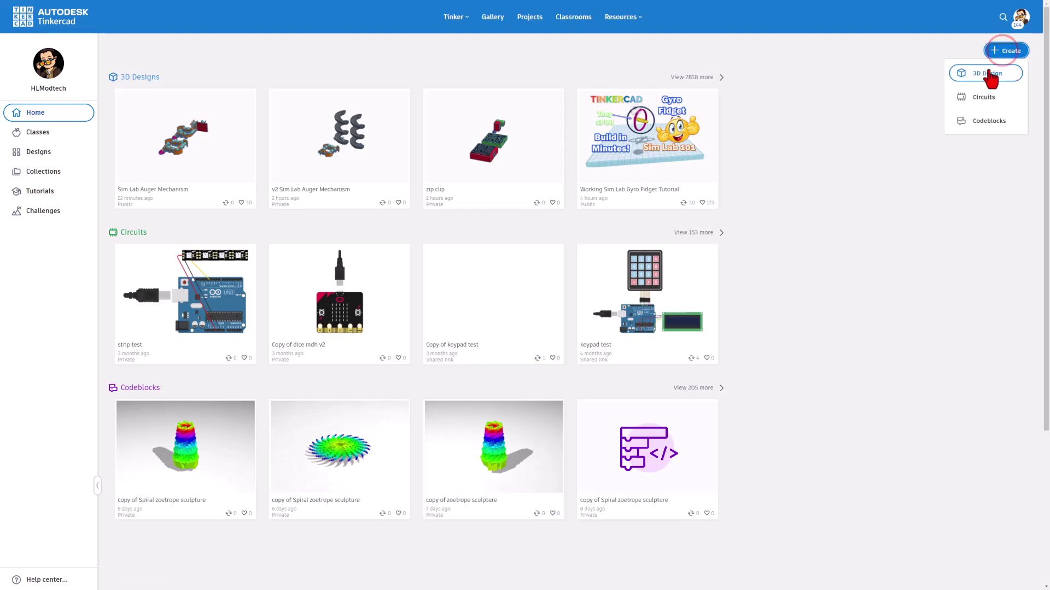
pyautogui.click(988, 74)
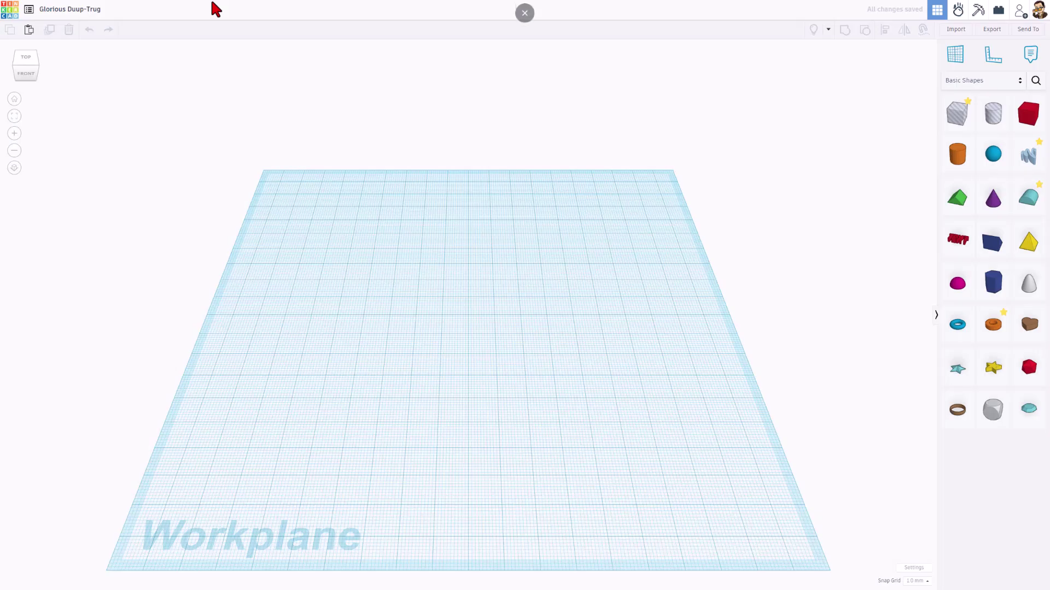
pyautogui.click(69, 10)
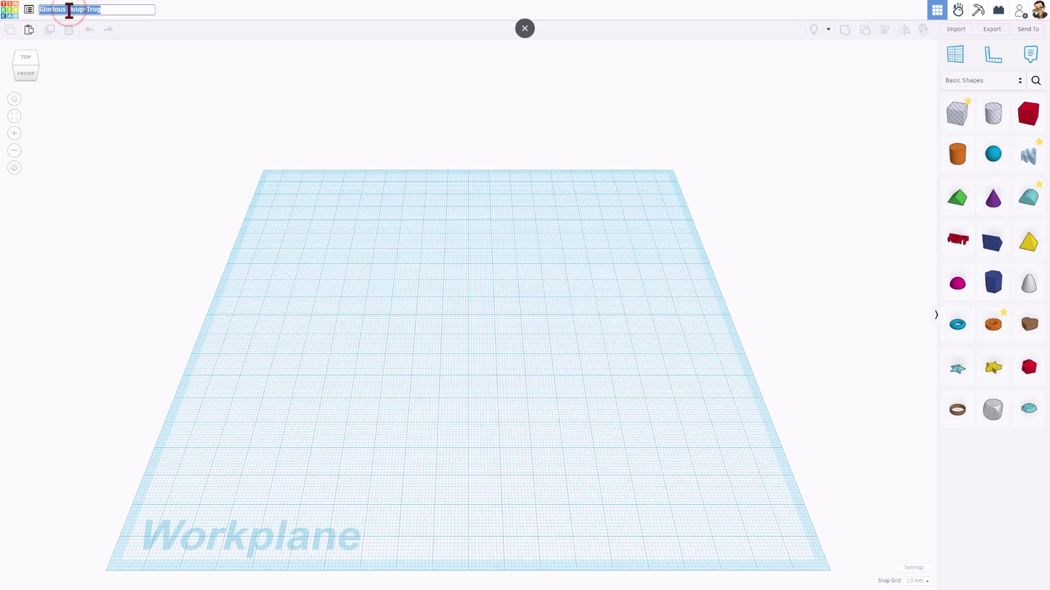
pyautogui.write('ket')
pyautogui.write('chai')
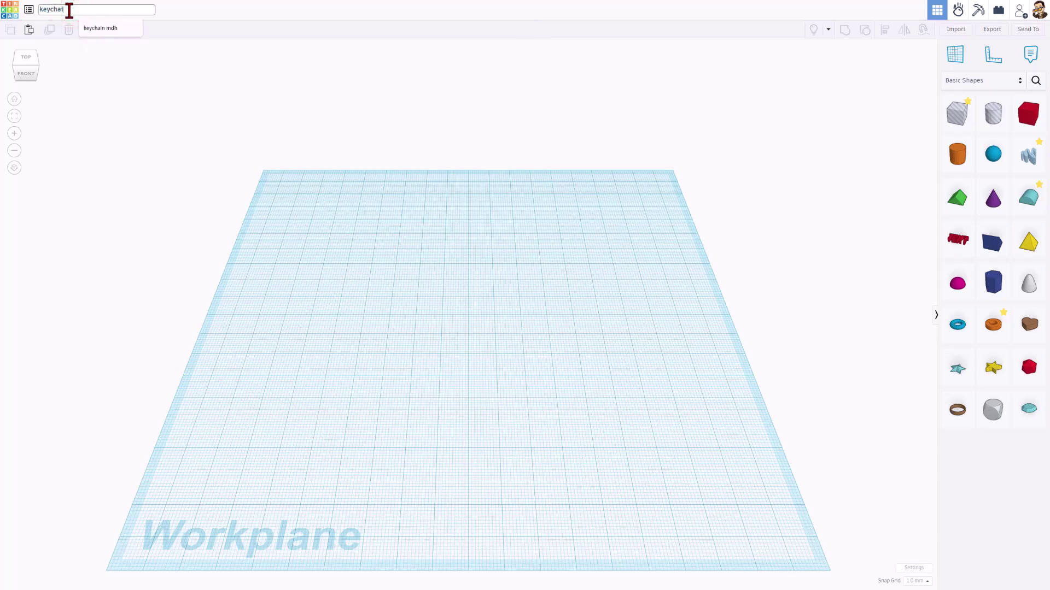
pyautogui.write('n mt pishga')
pyautogui.press('BackSpace')
pyautogui.press('BackSpace')
pyautogui.press('BackSpace')
pyautogui.write('gah')
pyautogui.press('Return')
# Choose the q1VIu001.svg file from the Downloads folder as the shape to import.
pyautogui.scroll(5, 460, 244)
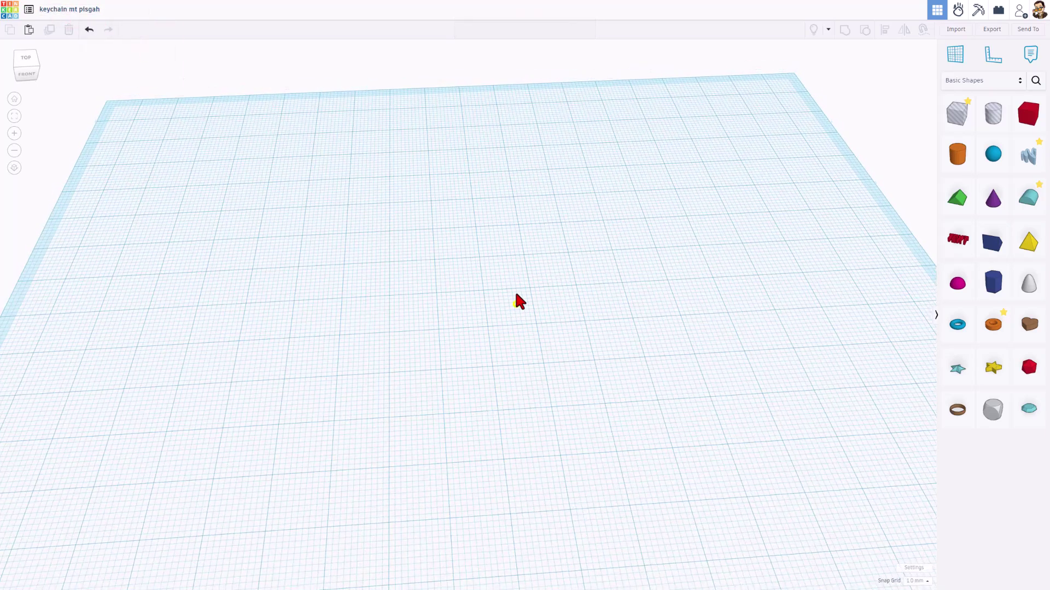
pyautogui.moveTo(516, 301); pyautogui.dragTo(593, 284, button='right')
pyautogui.click(958, 29)
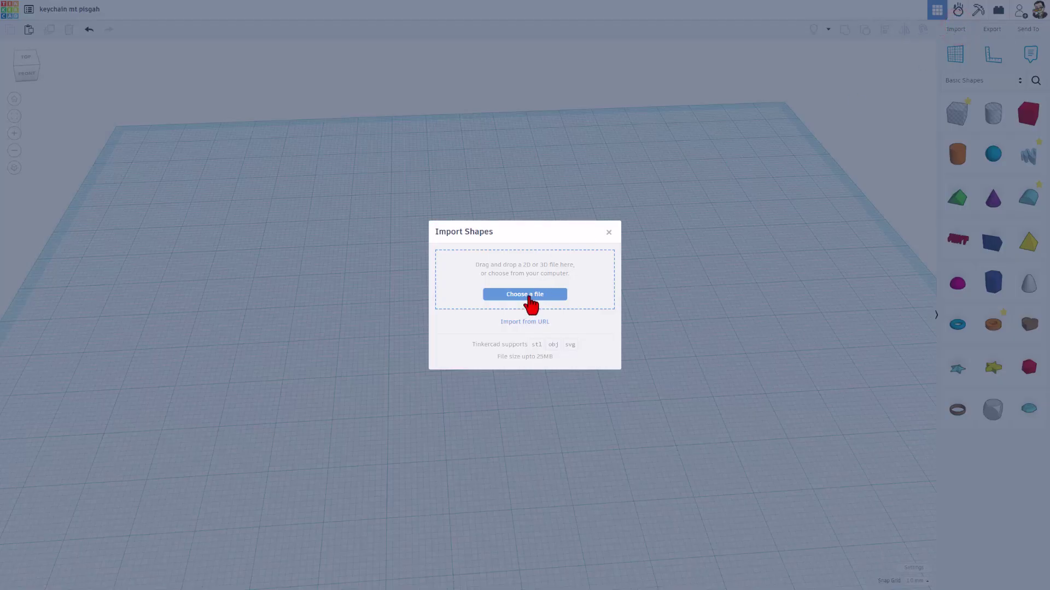
pyautogui.click(529, 298)
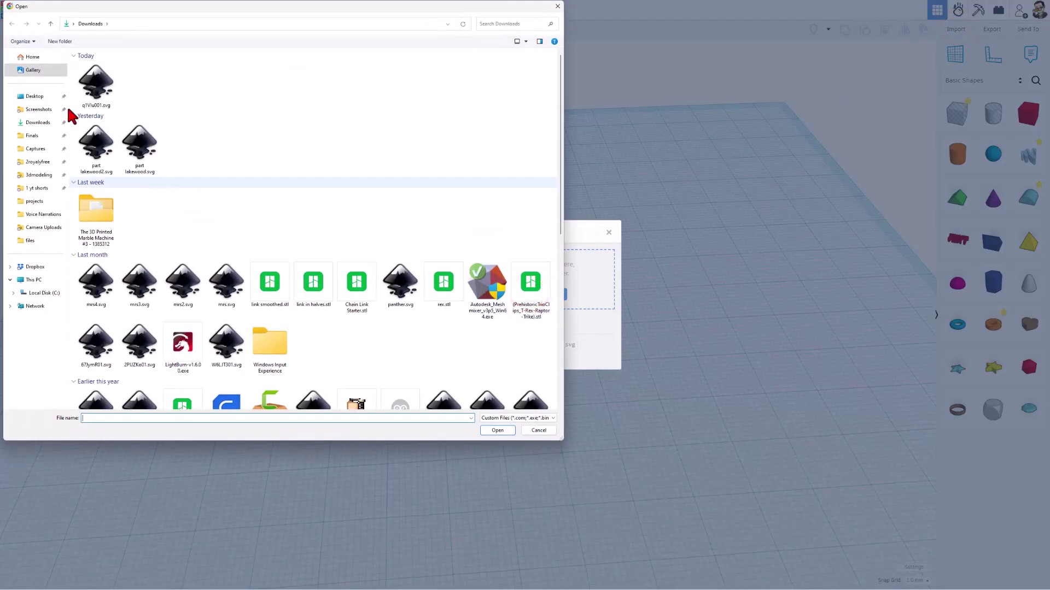
pyautogui.doubleClick(91, 82)
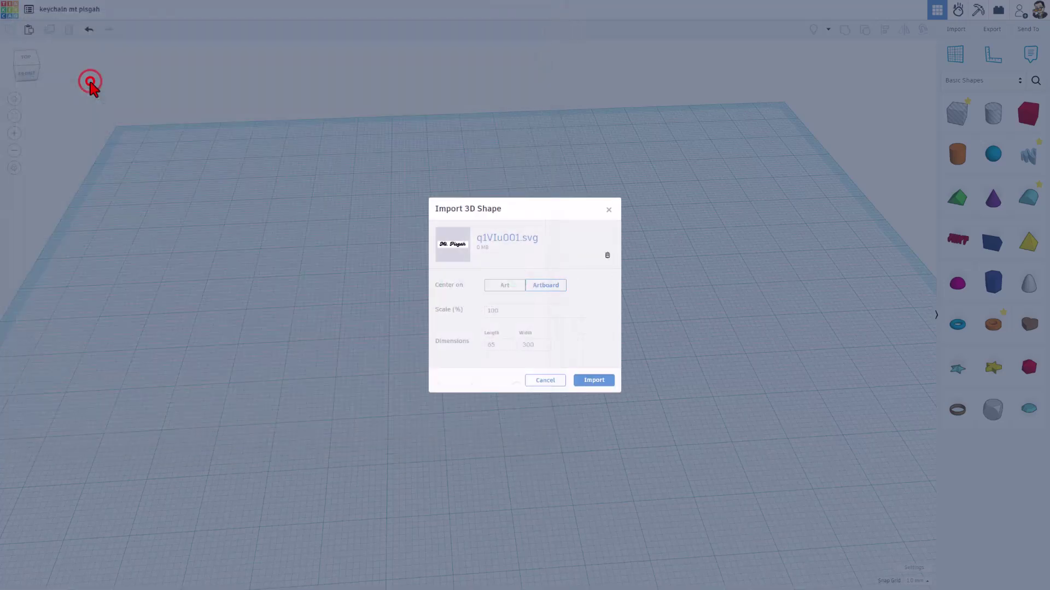
# Import the lettering centered on the art with its width set to 75.
pyautogui.click(509, 287)
pyautogui.doubleClick(539, 346)
pyautogui.write('7')
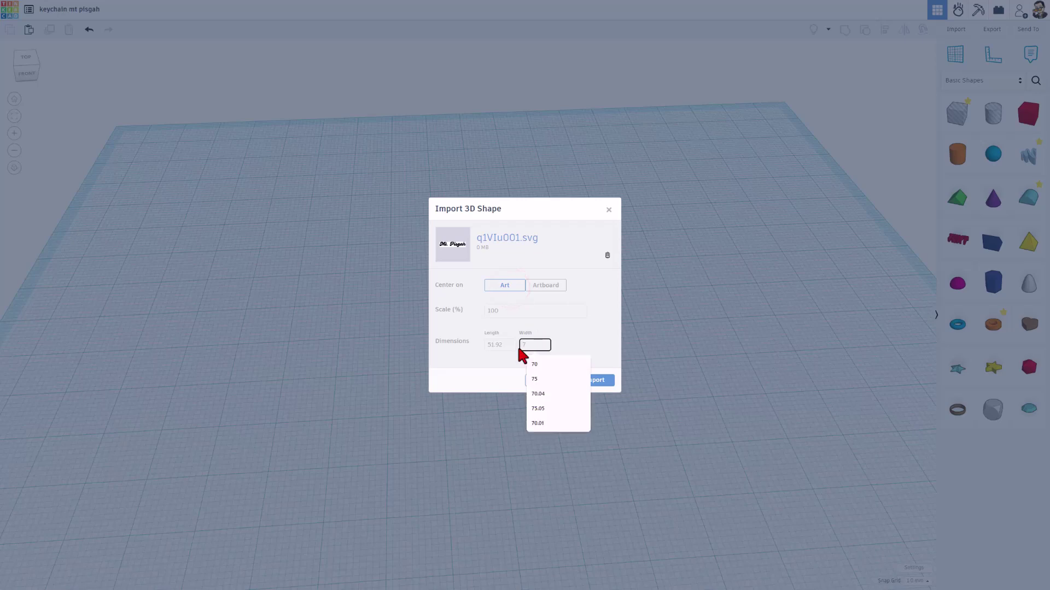
pyautogui.write('5')
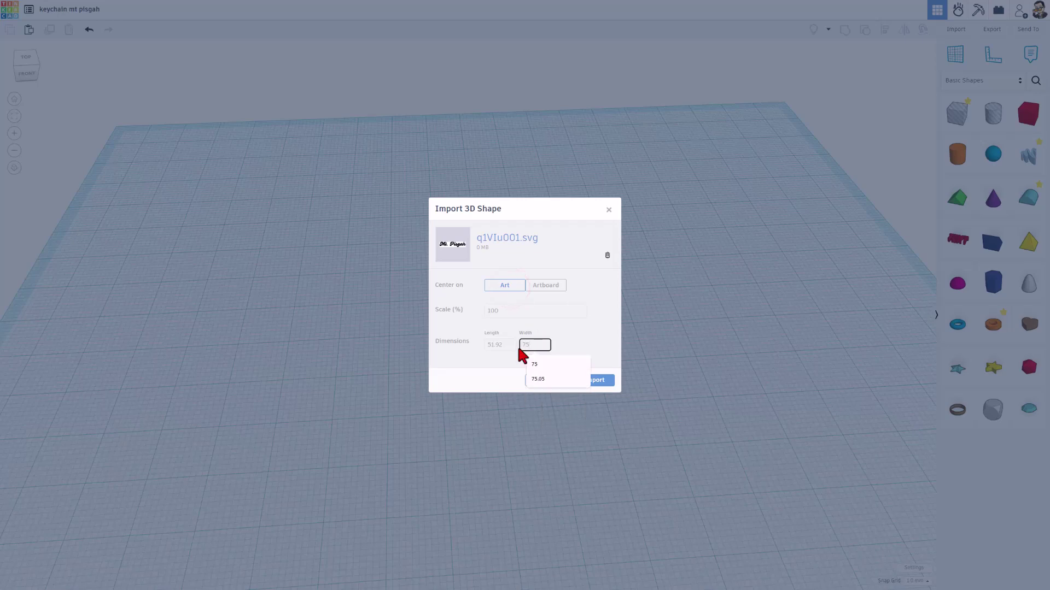
pyautogui.click(602, 338)
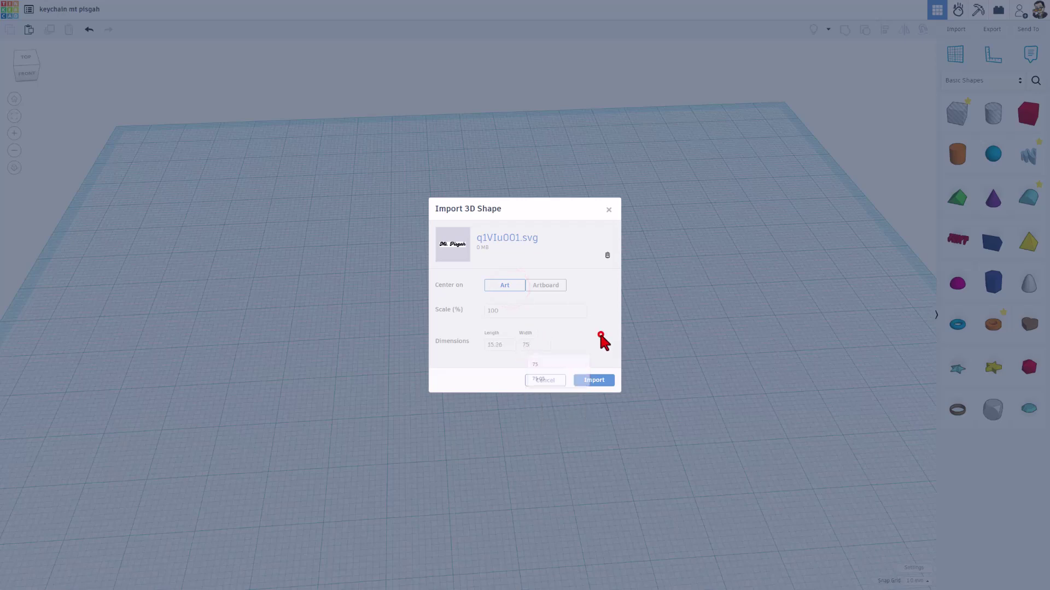
pyautogui.click(595, 380)
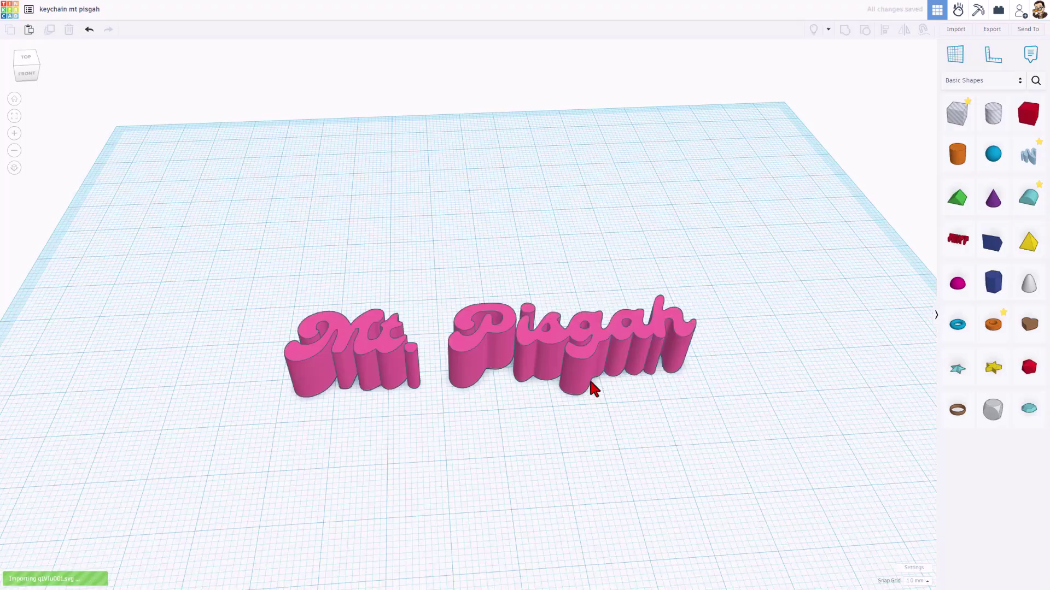
# Duplicate the pink "Mt. Pisgah" lettering and move the copy about 20 mm behind the original.
pyautogui.moveTo(604, 369); pyautogui.dragTo(605, 407, button='right')
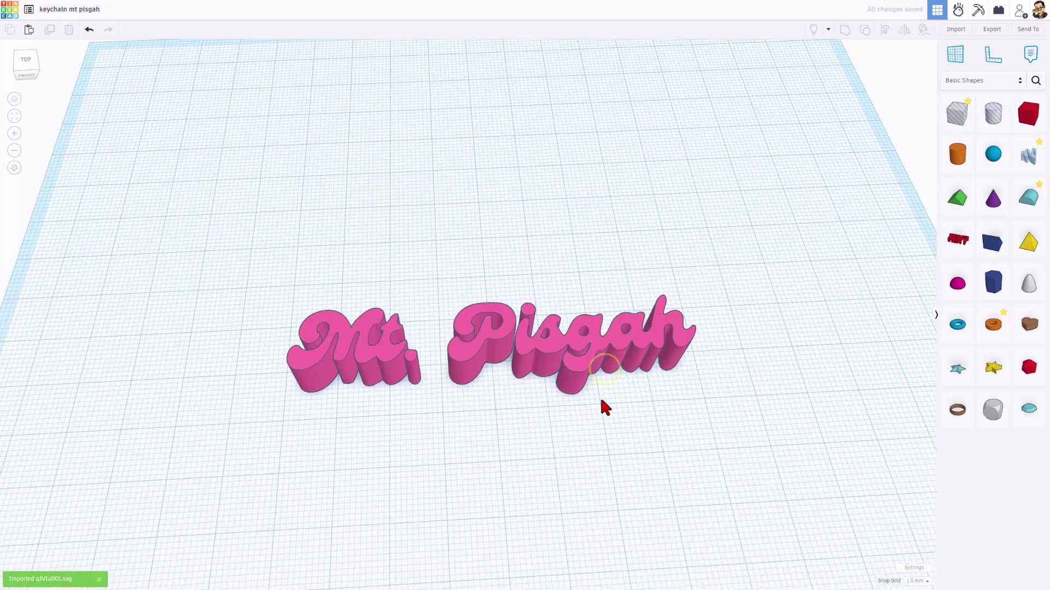
pyautogui.click(543, 349)
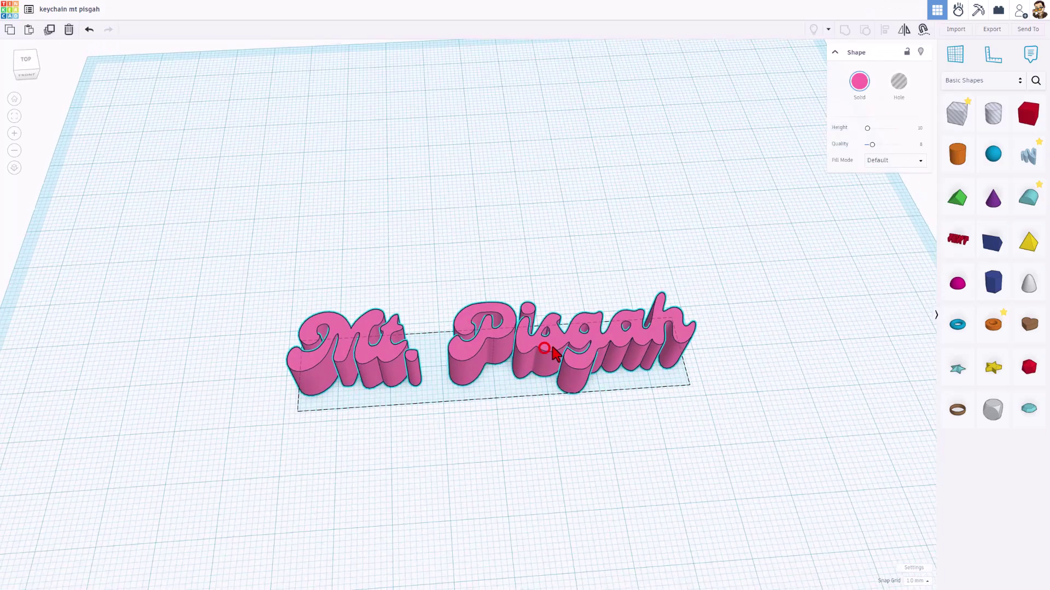
pyautogui.hotkey('ctrl', 'd')
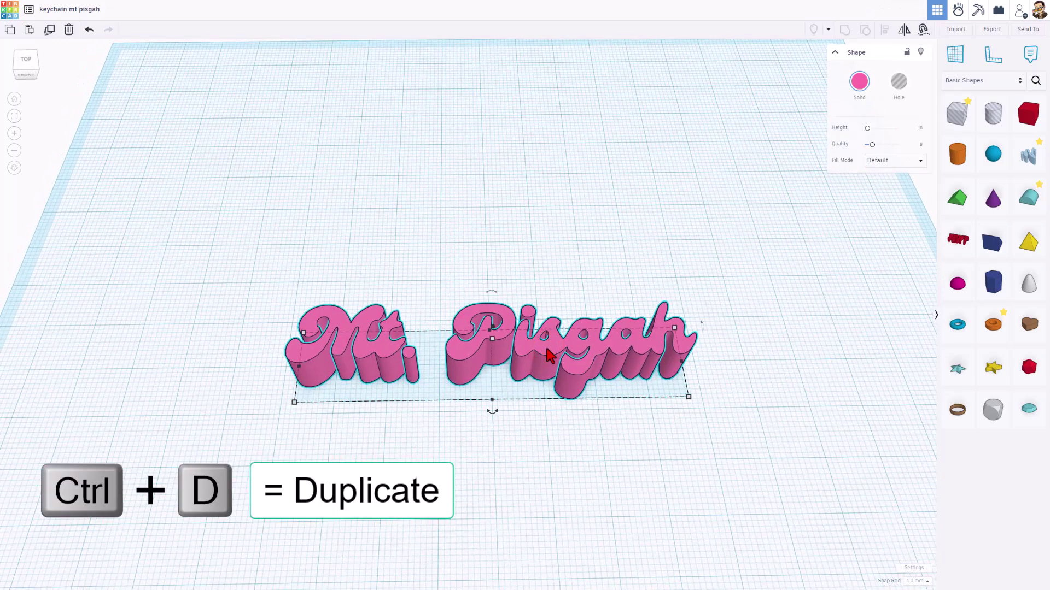
pyautogui.moveTo(546, 350); pyautogui.dragTo(575, 263)
# Set the copied lettering's fill mode to Outer Line with Round corners and raise its quality to the maximum.
pyautogui.click(897, 163)
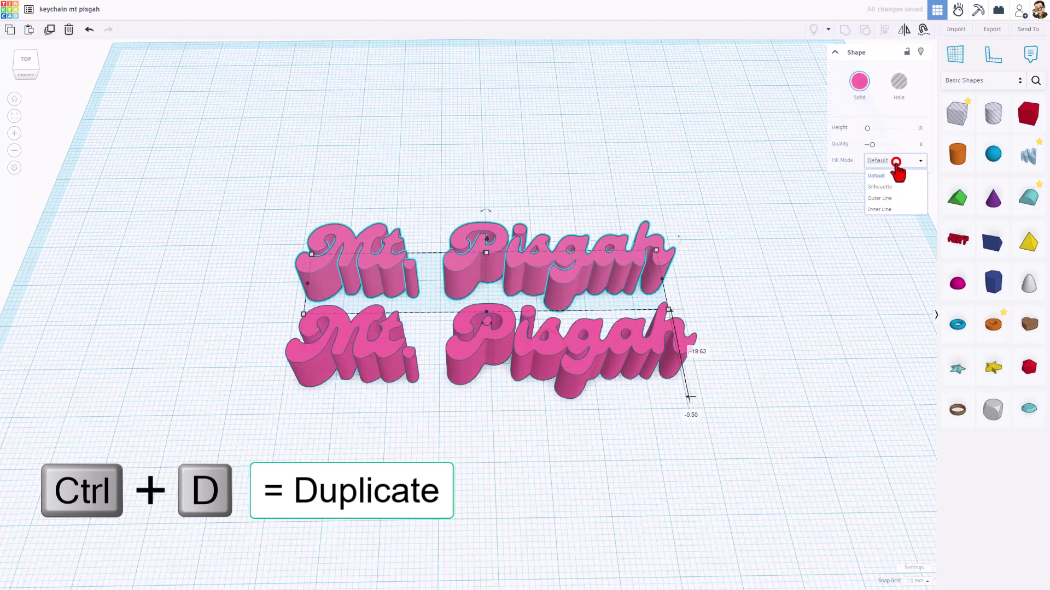
pyautogui.click(885, 198)
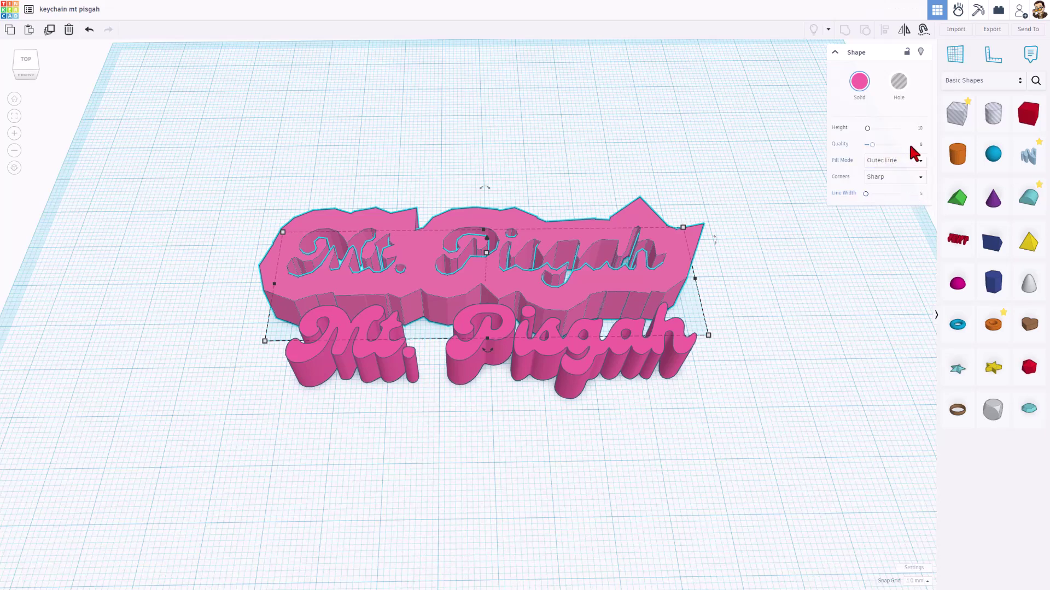
pyautogui.click(876, 176)
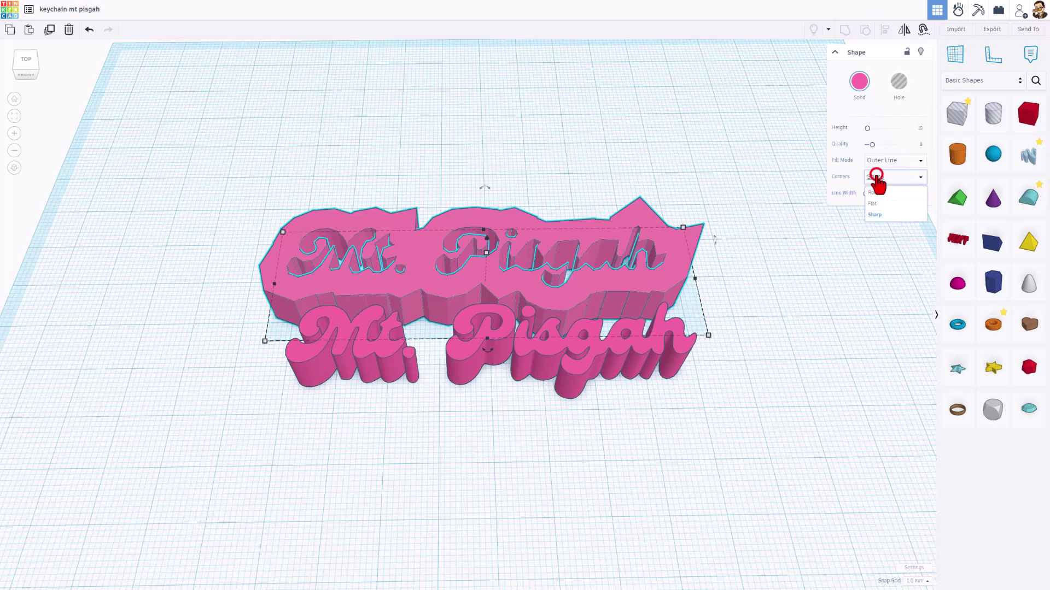
pyautogui.click(877, 193)
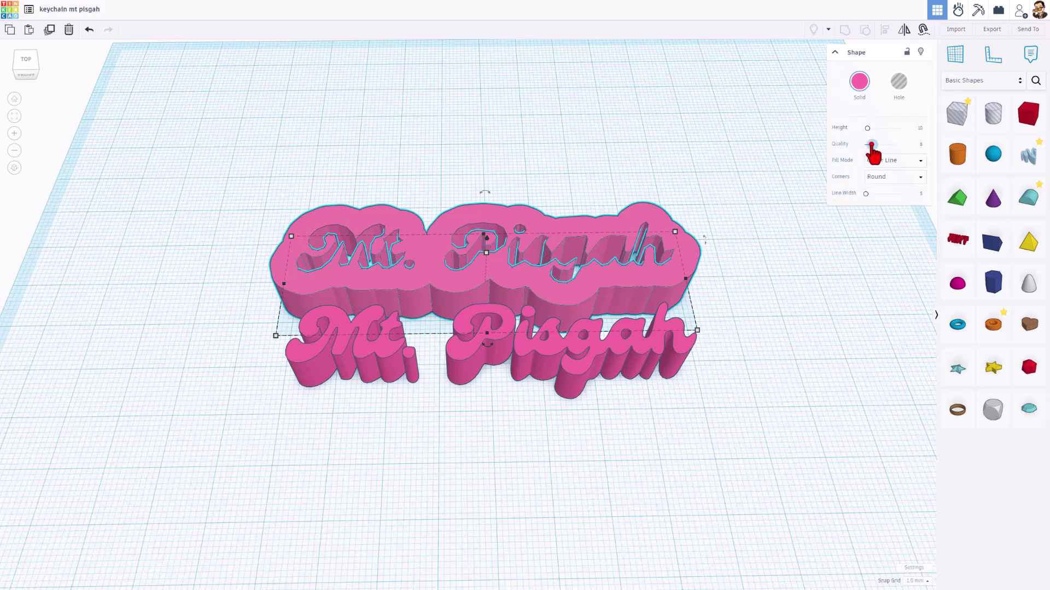
pyautogui.moveTo(871, 144); pyautogui.dragTo(900, 144)
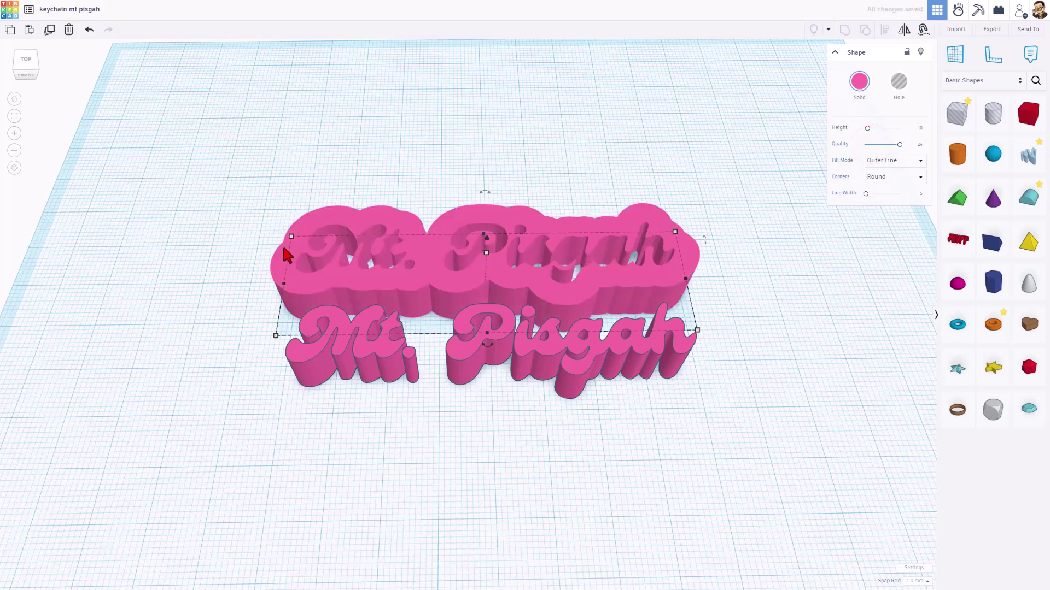
pyautogui.moveTo(290, 238)
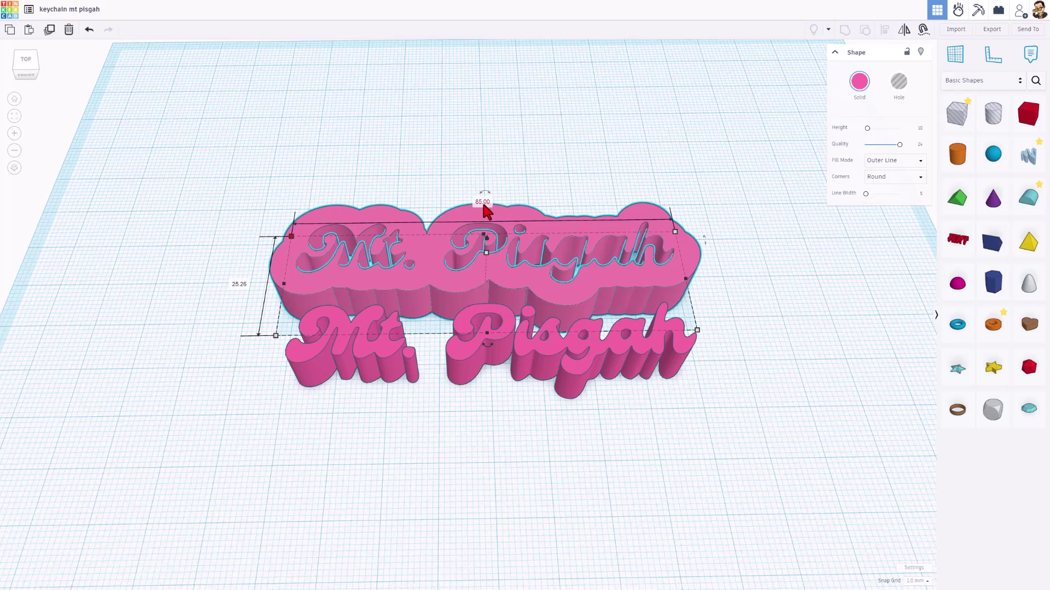
# Recolor the outline shape with a custom medium-light blue.
pyautogui.click(866, 83)
pyautogui.click(830, 124)
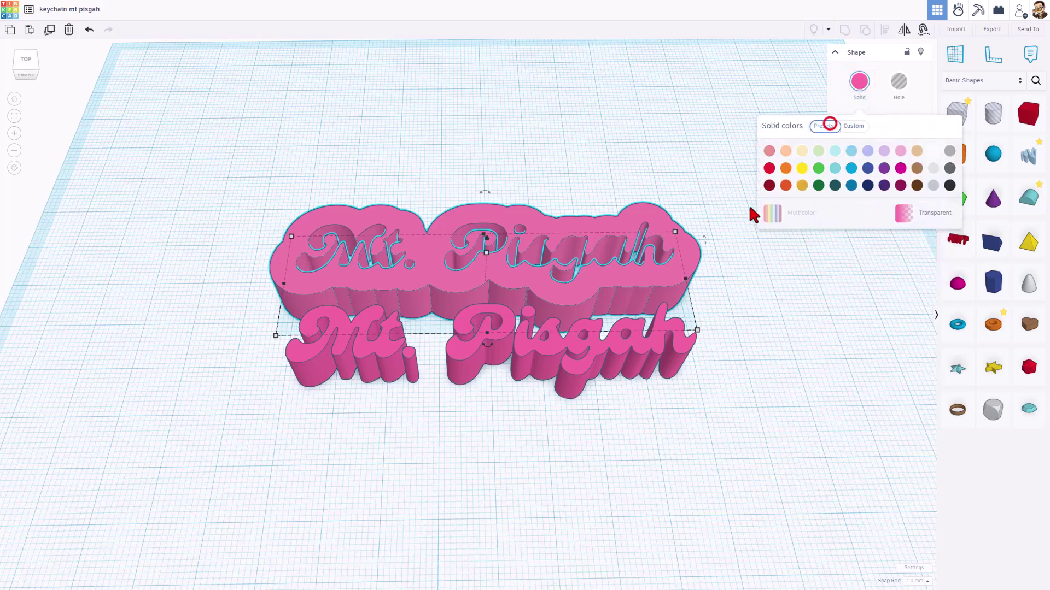
pyautogui.click(851, 168)
pyautogui.click(854, 126)
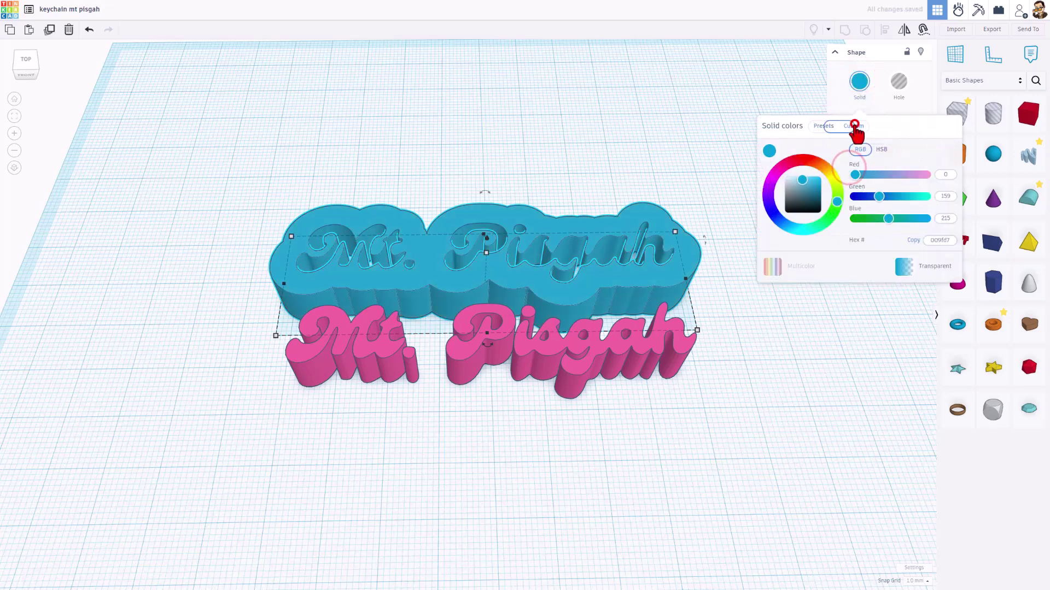
pyautogui.moveTo(794, 228); pyautogui.dragTo(775, 222)
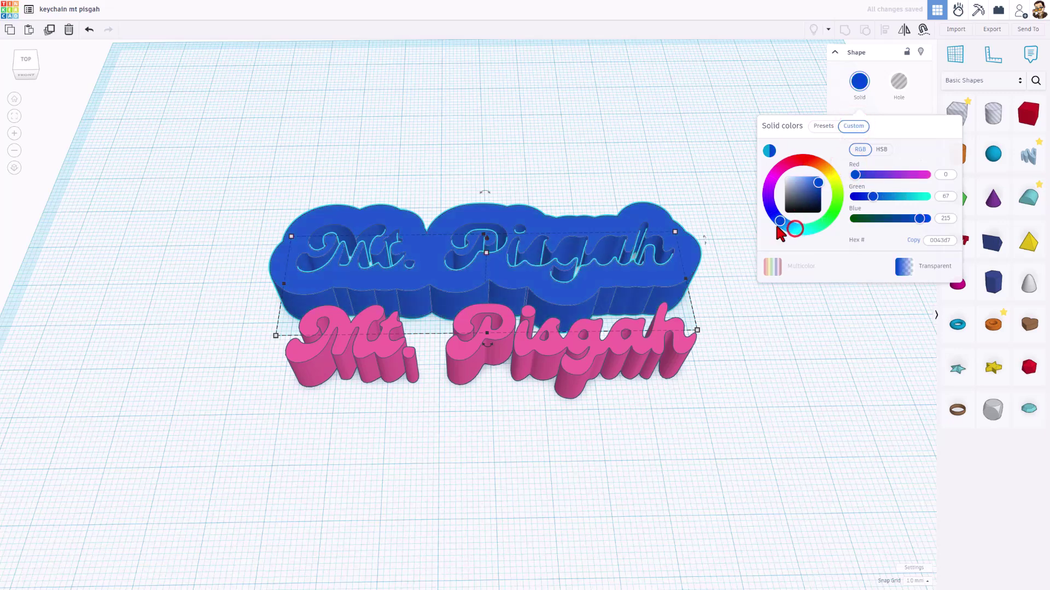
pyautogui.click(815, 182)
pyautogui.moveTo(815, 182); pyautogui.dragTo(814, 179)
pyautogui.click(691, 141)
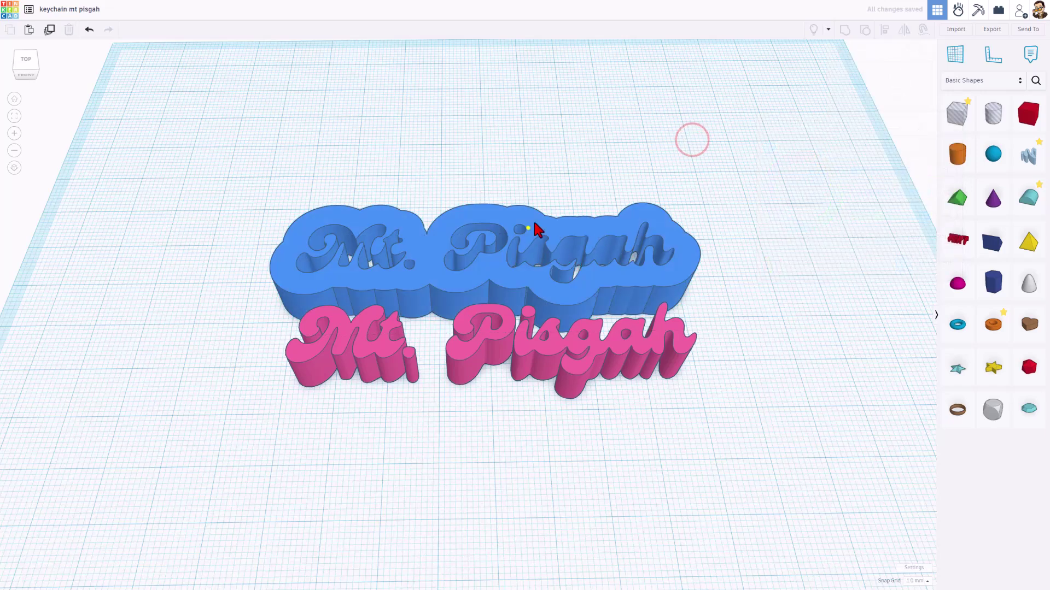
# Reduce the height of the blue outline shape to a thin plate.
pyautogui.moveTo(529, 228); pyautogui.dragTo(480, 251, button='right')
pyautogui.click(430, 267)
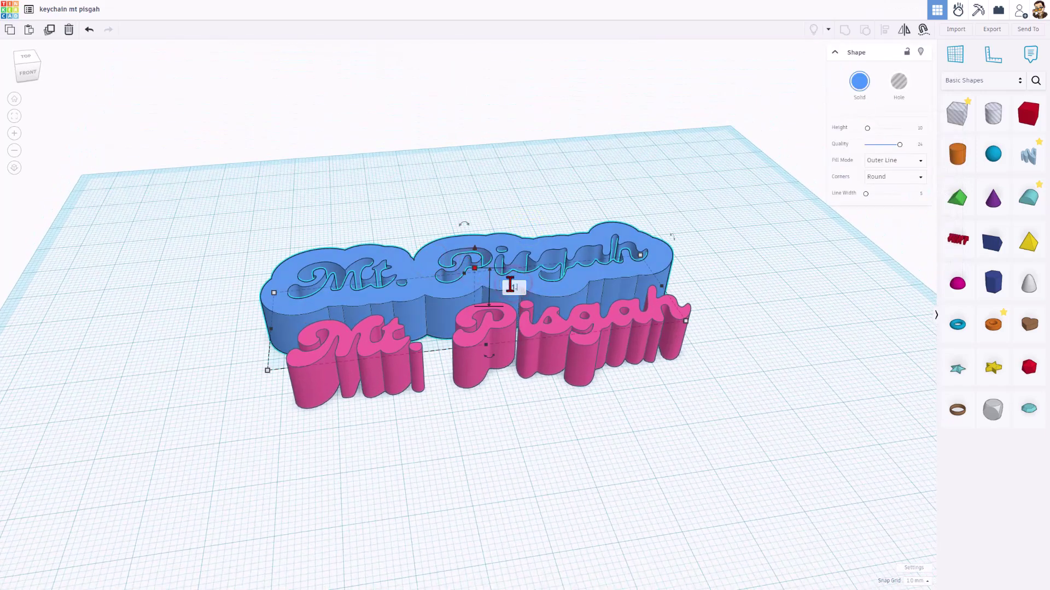
pyautogui.press('Return')
# Duplicate the blue outline in place and set the copy's fill mode to Silhouette.
pyautogui.moveTo(540, 239); pyautogui.dragTo(481, 281, button='right')
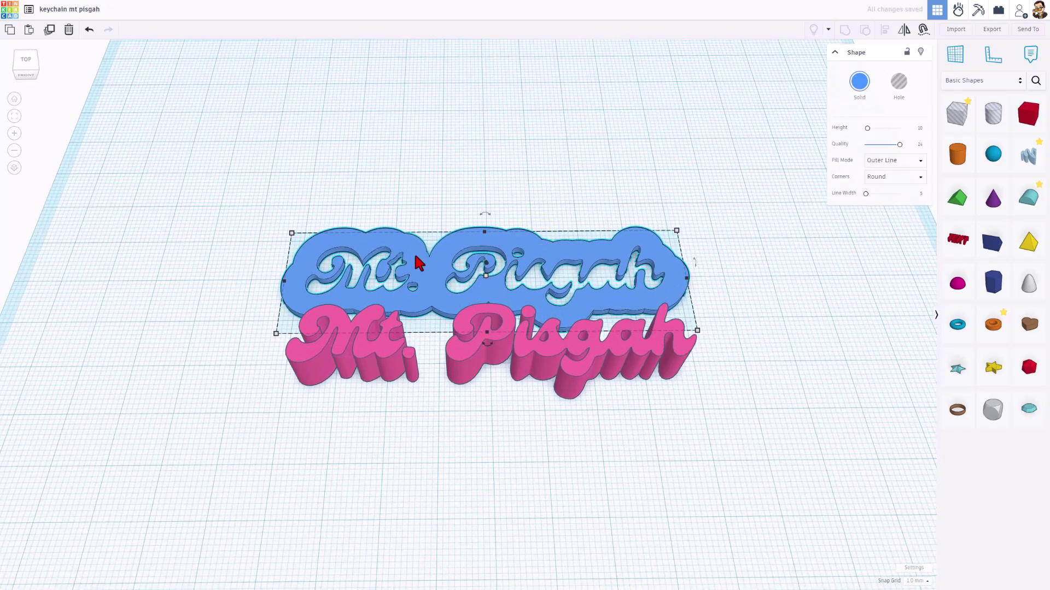
pyautogui.scroll(-3, 445, 209)
pyautogui.moveTo(445, 209); pyautogui.dragTo(412, 218, button='right')
pyautogui.scroll(4, 409, 229)
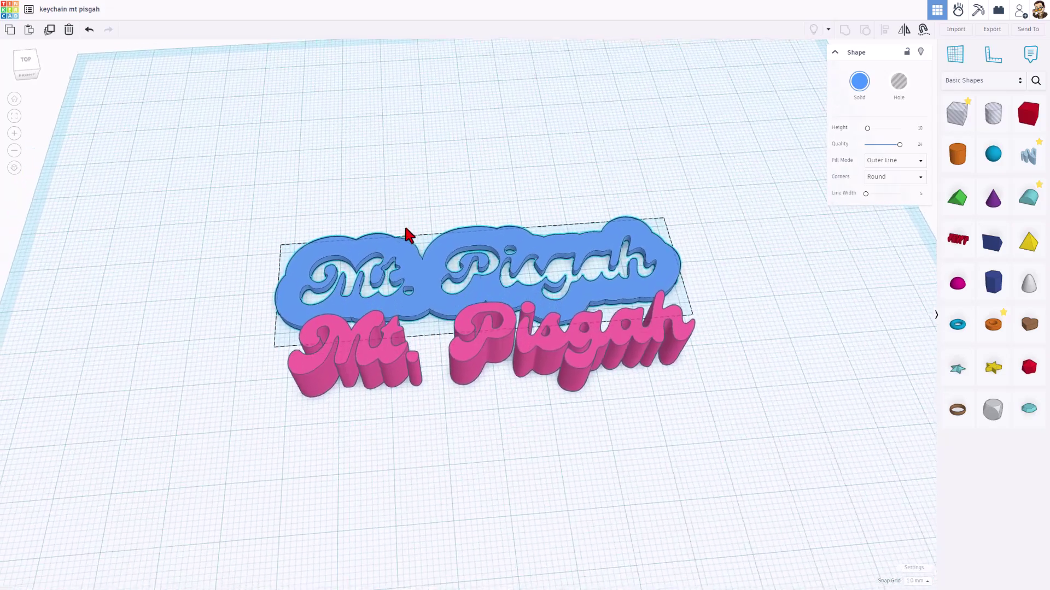
pyautogui.click(432, 170)
pyautogui.click(417, 265)
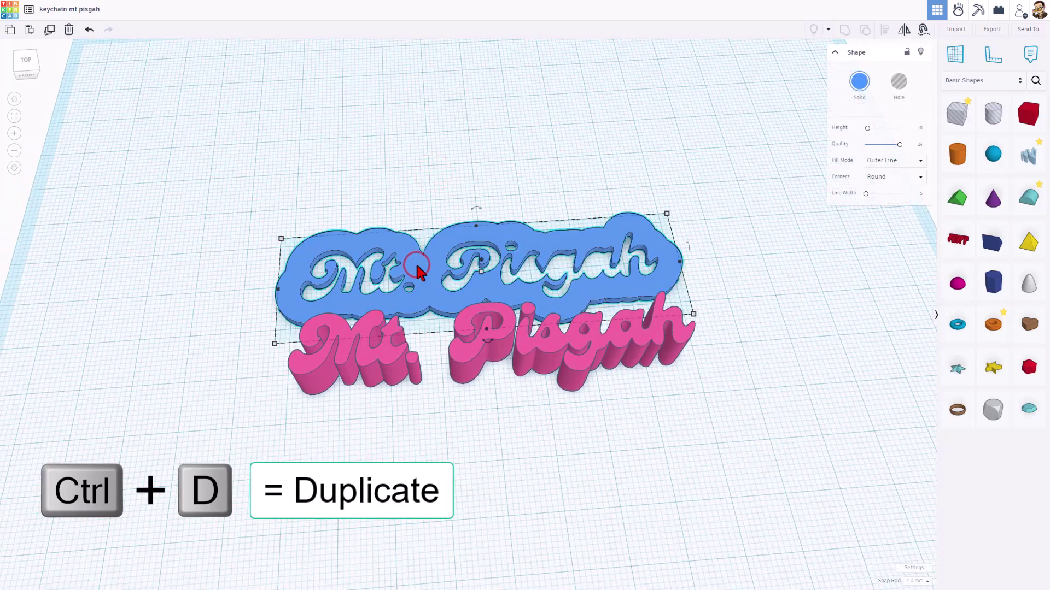
pyautogui.hotkey('ctrl', 'd')
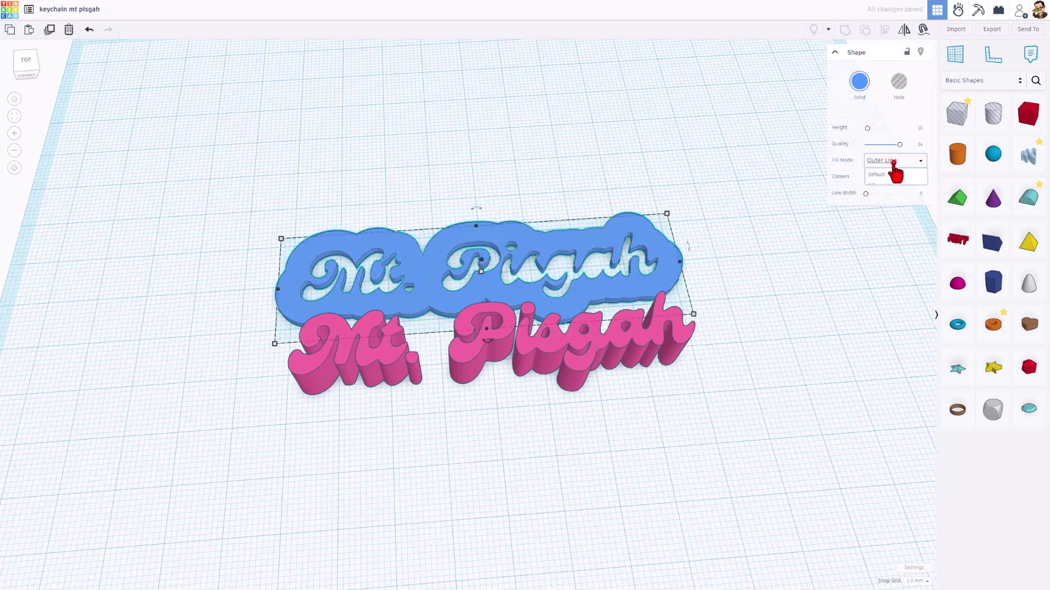
pyautogui.click(893, 160)
pyautogui.click(892, 184)
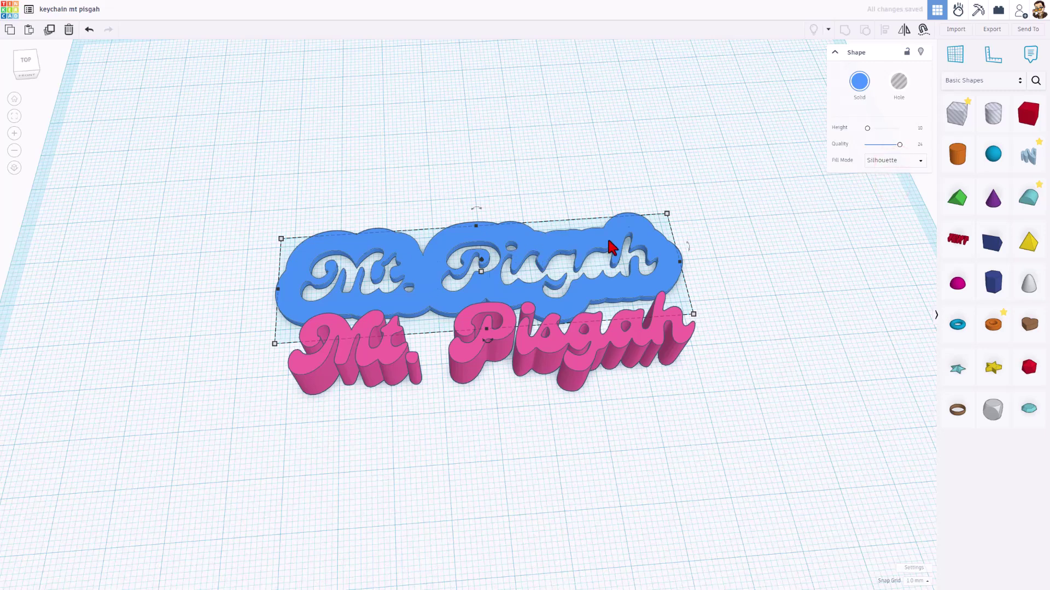
pyautogui.moveTo(615, 187)
pyautogui.mouseDown(button='right')
pyautogui.moveTo(609, 227)
pyautogui.moveTo(613, 188)
pyautogui.mouseUp(button='right')
pyautogui.click(613, 180)
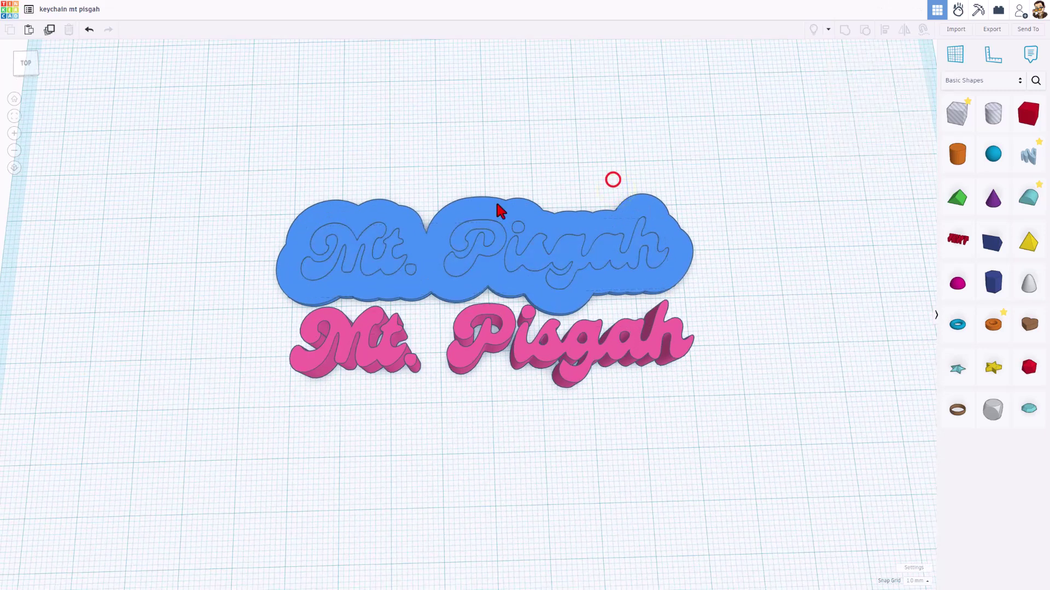
# Move the blue silhouette lettering about 25 mm behind the outline, then delete it.
pyautogui.moveTo(499, 199)
pyautogui.mouseDown(button='right')
pyautogui.moveTo(522, 164)
pyautogui.moveTo(513, 195)
pyautogui.mouseUp(button='right')
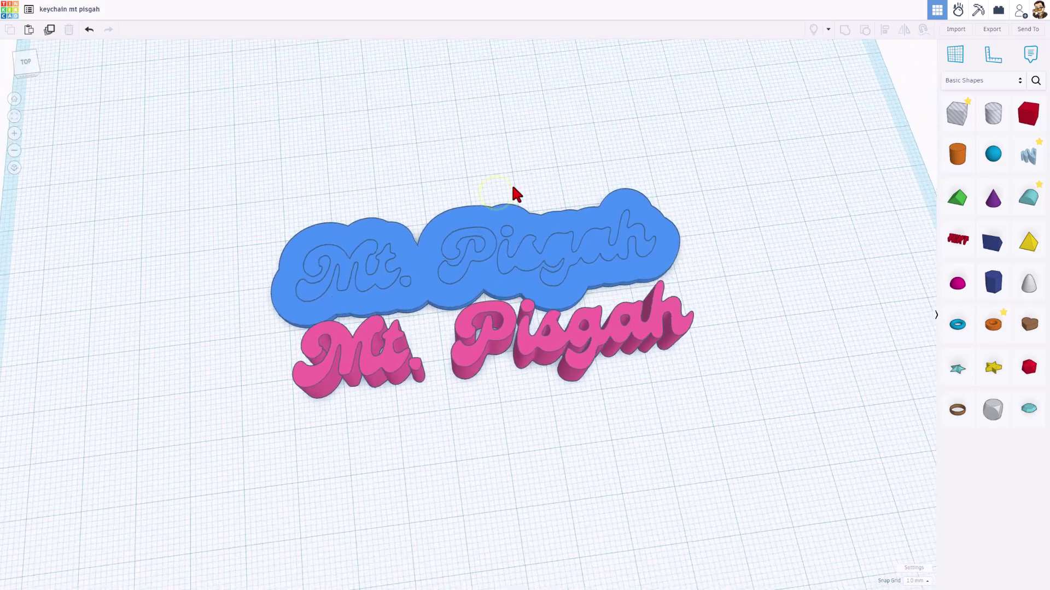
pyautogui.moveTo(543, 181); pyautogui.dragTo(446, 287)
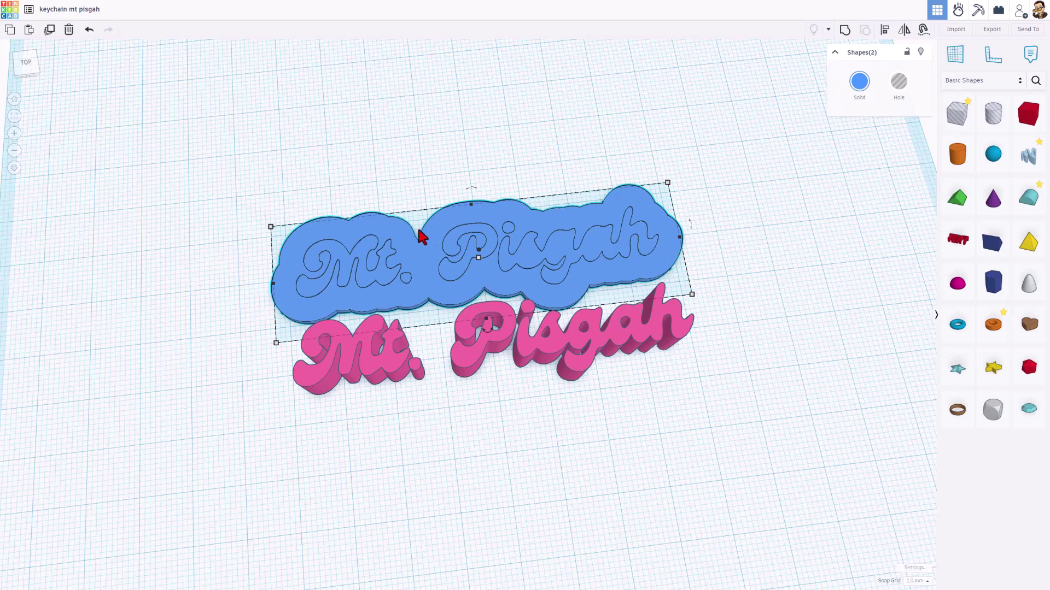
pyautogui.click(502, 152)
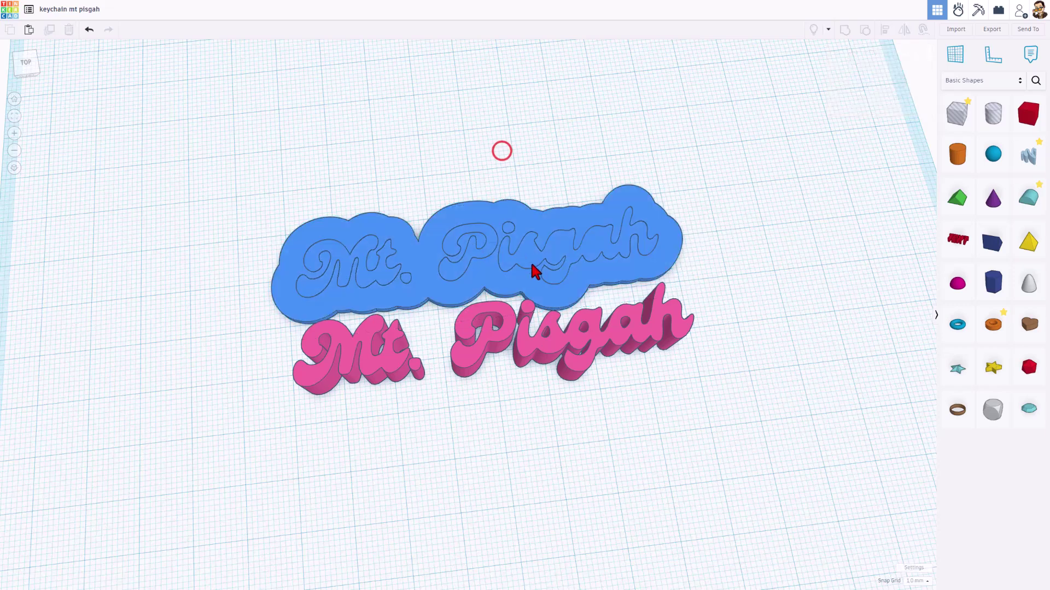
pyautogui.moveTo(534, 255); pyautogui.dragTo(522, 157)
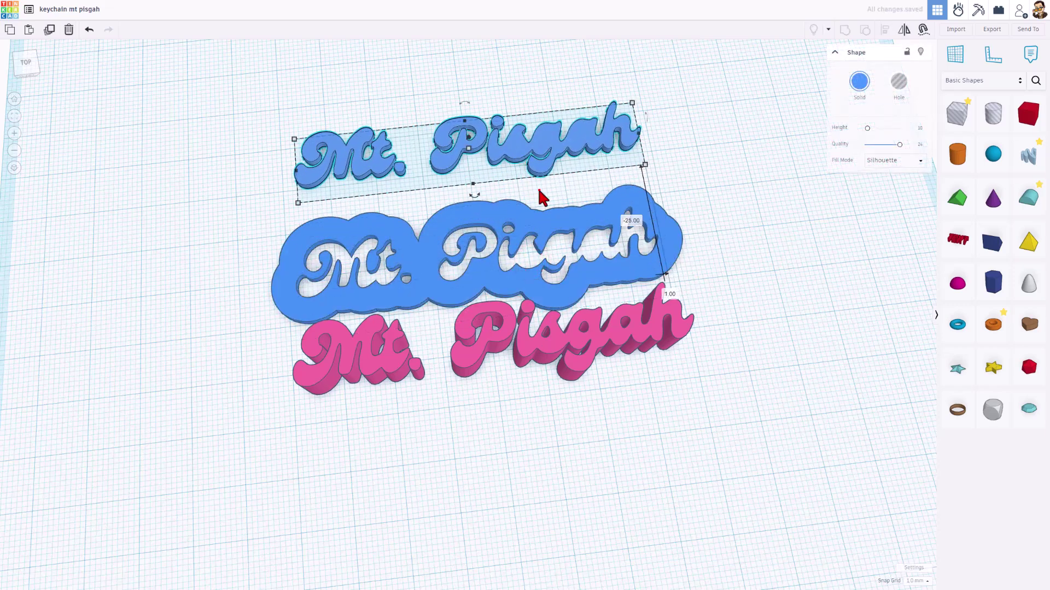
pyautogui.click(538, 187)
pyautogui.click(534, 164)
pyautogui.press('Delete')
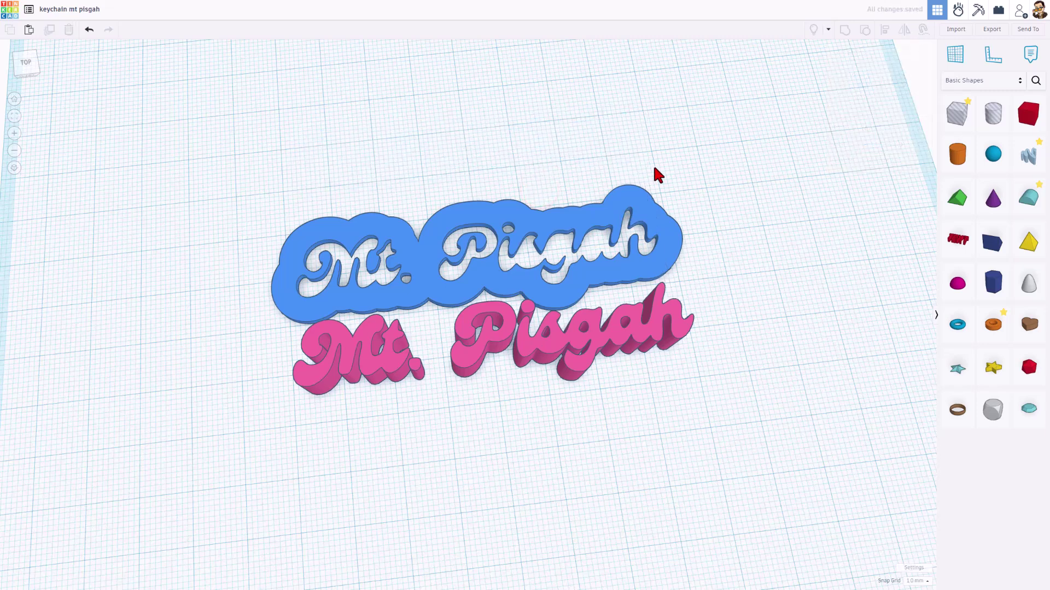
# Add a solid box behind the blue outline and reduce its height to a thin plate.
pyautogui.moveTo(1028, 114); pyautogui.dragTo(562, 137)
pyautogui.moveTo(576, 91); pyautogui.dragTo(577, 94)
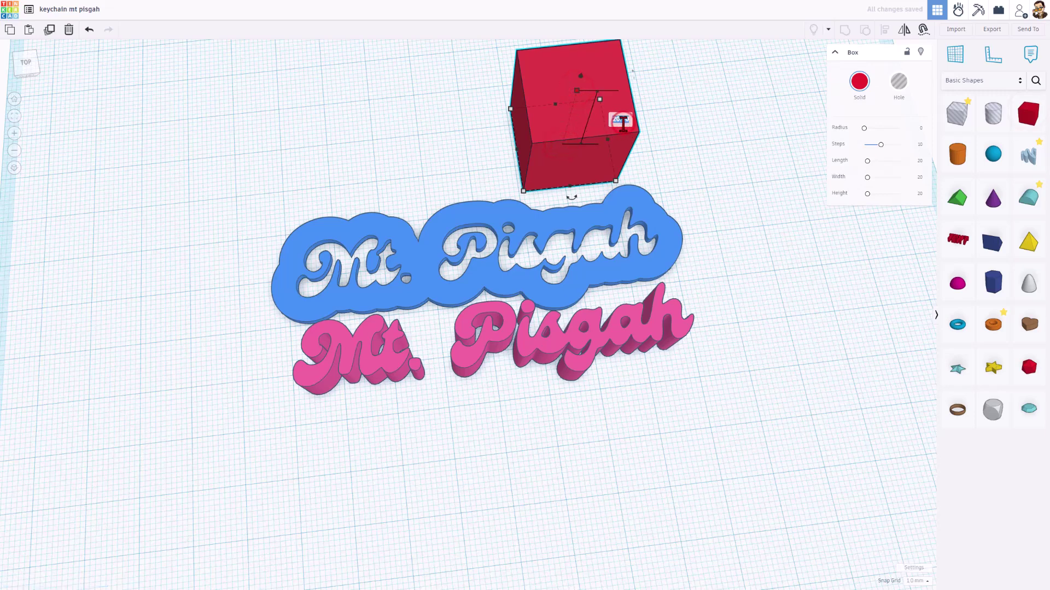
pyautogui.press('Return')
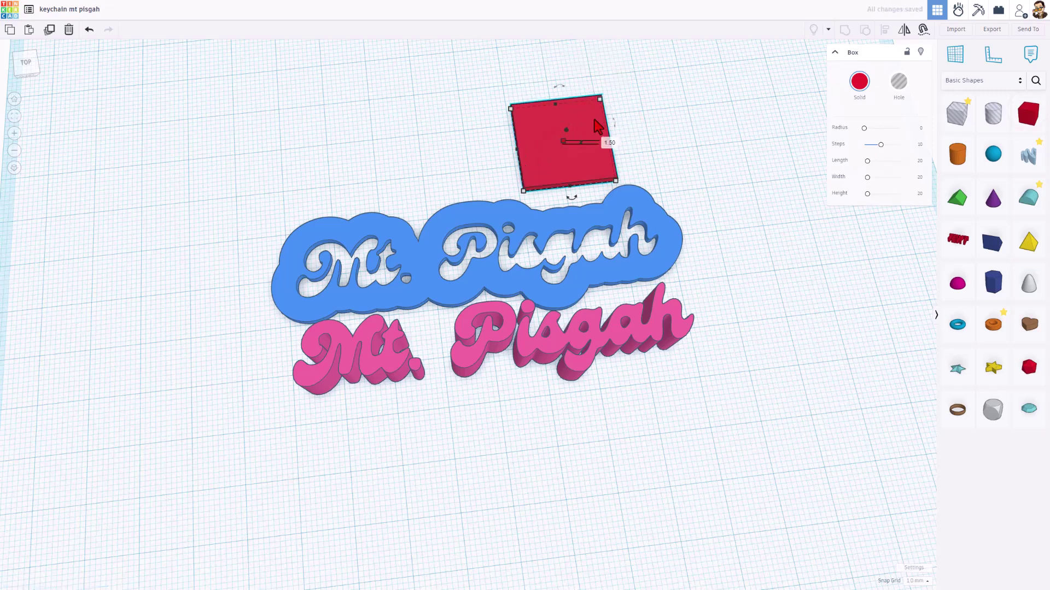
# Move the red box over the "Pisgah" cutouts in the blue outline and resize it to about 52 by 13 mm.
pyautogui.moveTo(551, 161); pyautogui.dragTo(453, 234)
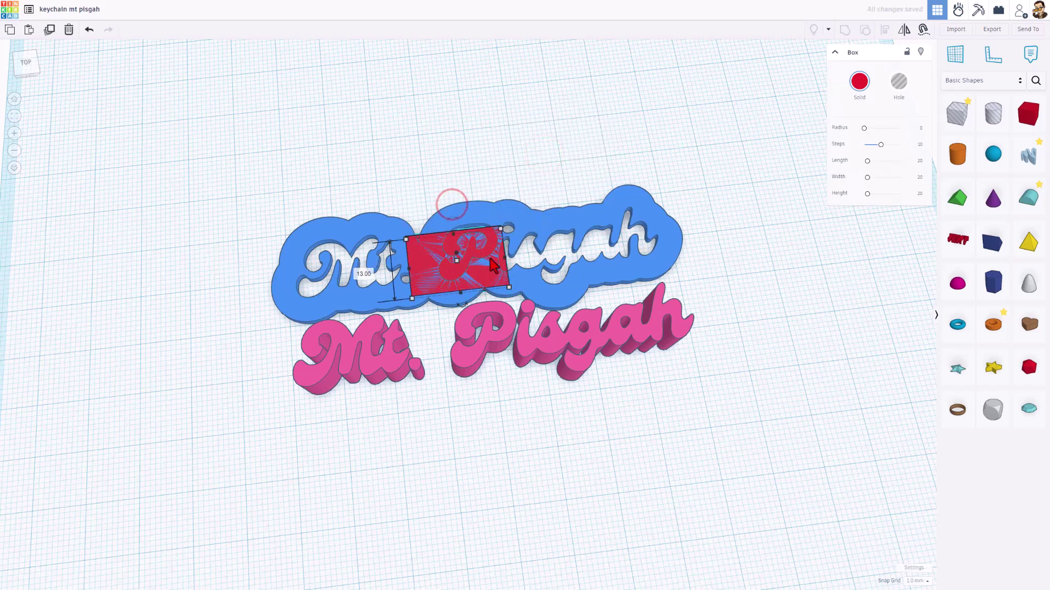
pyautogui.moveTo(507, 265); pyautogui.dragTo(665, 300)
pyautogui.scroll(2, 546, 290)
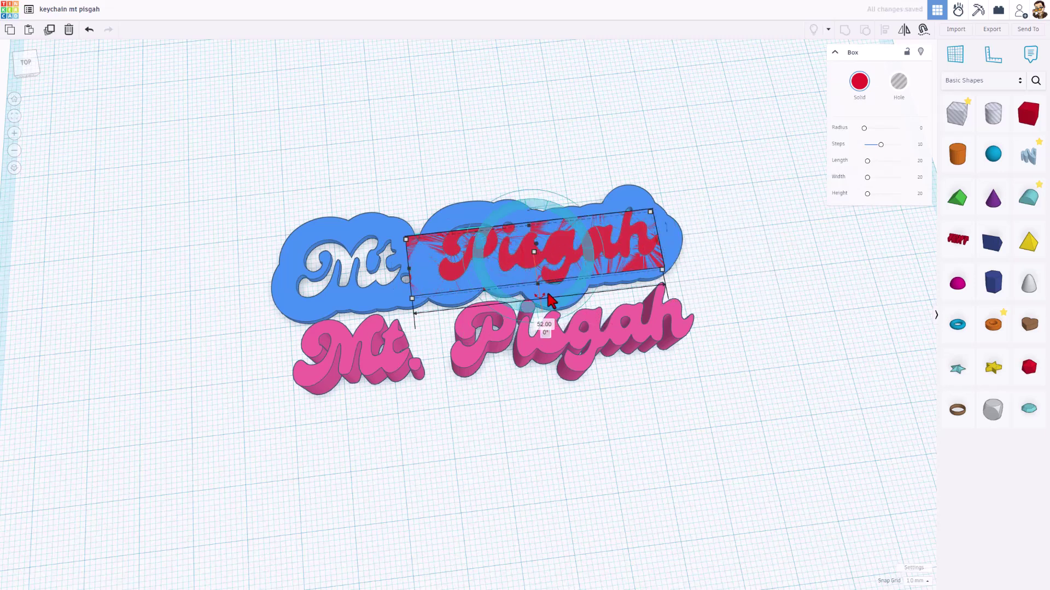
# Set the snap grid to 0.1 mm and fit the box closely around the "Pisgah" cutouts, about 46.1 mm wide.
pyautogui.click(914, 582)
pyautogui.click(917, 499)
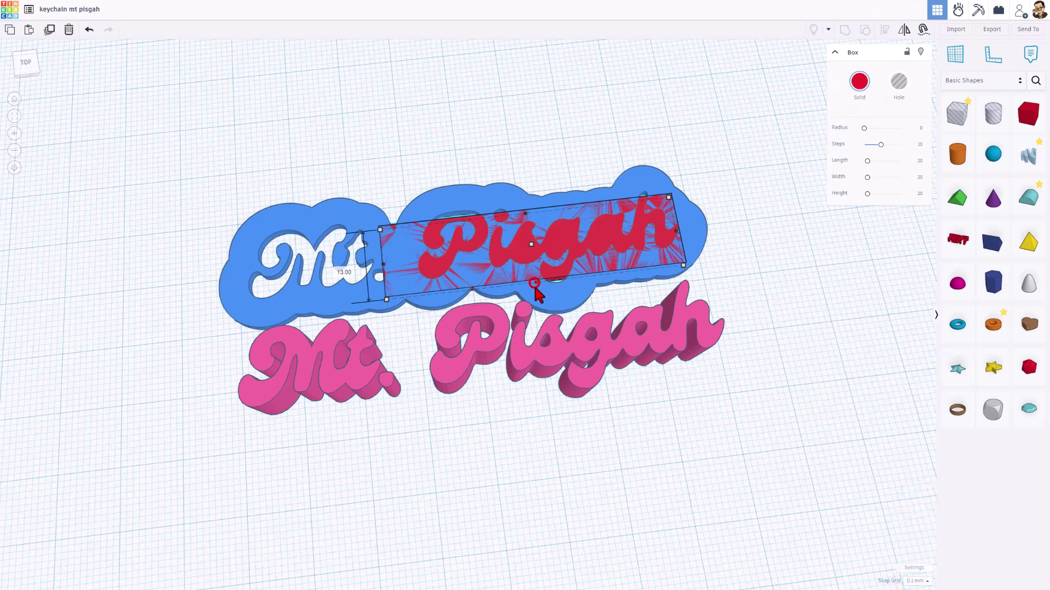
pyautogui.moveTo(534, 289); pyautogui.dragTo(536, 281)
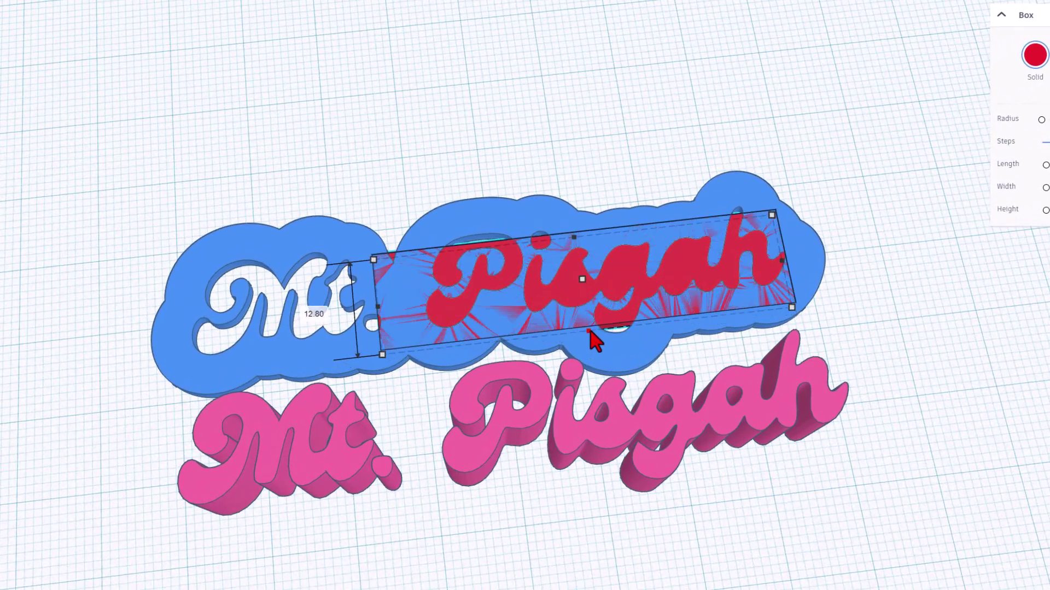
pyautogui.moveTo(591, 333); pyautogui.dragTo(587, 335)
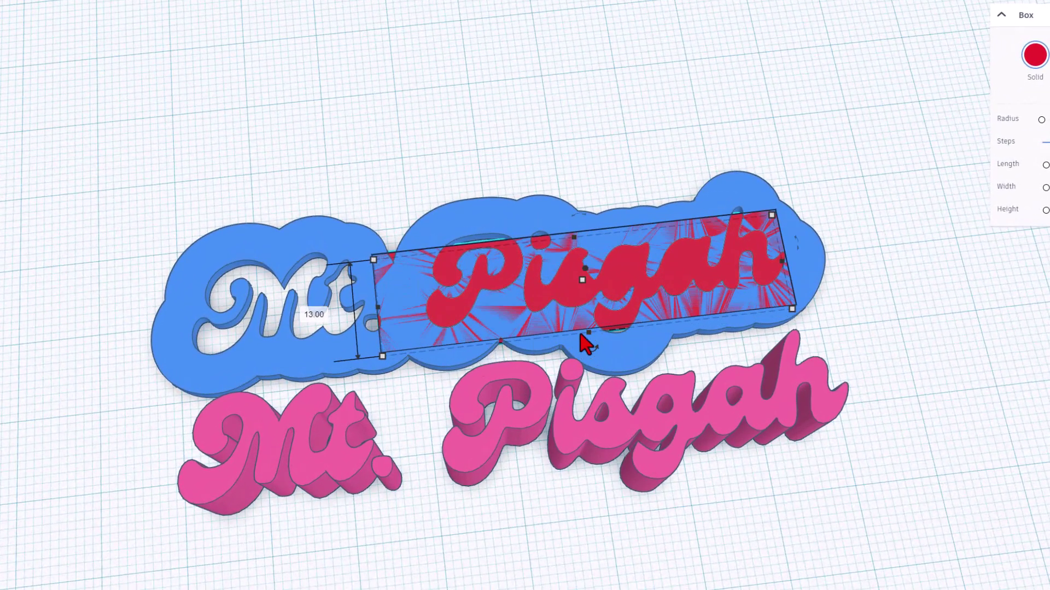
pyautogui.moveTo(593, 342); pyautogui.dragTo(586, 326)
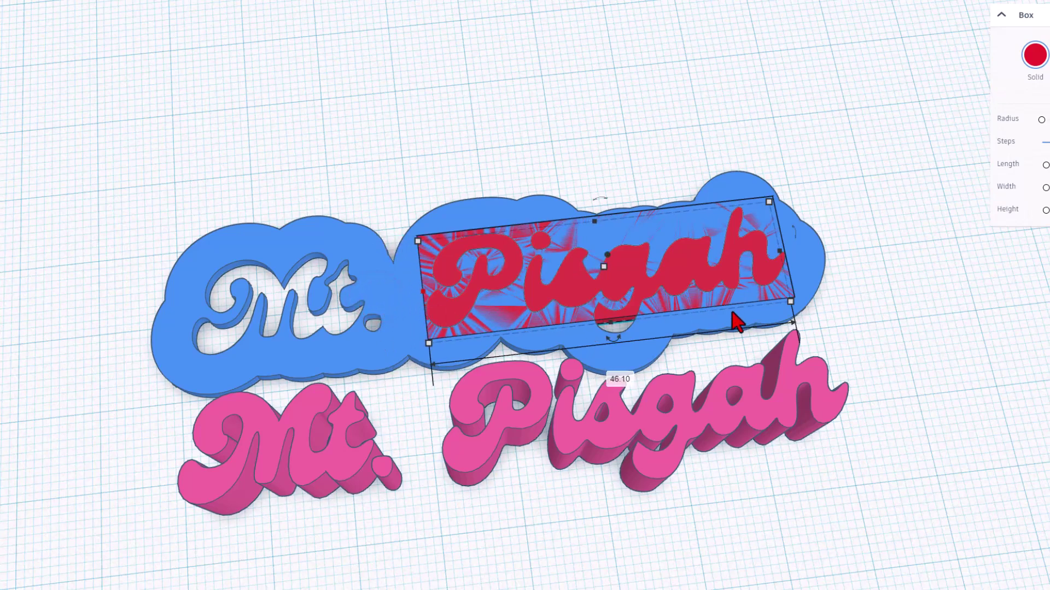
# Duplicate the box about 29.5 mm over to "Mt.", narrow the copy to fit those cutouts, and undo the outline's accidental move.
pyautogui.moveTo(698, 270); pyautogui.dragTo(476, 290)
pyautogui.hotkey('ctrl', 'd')
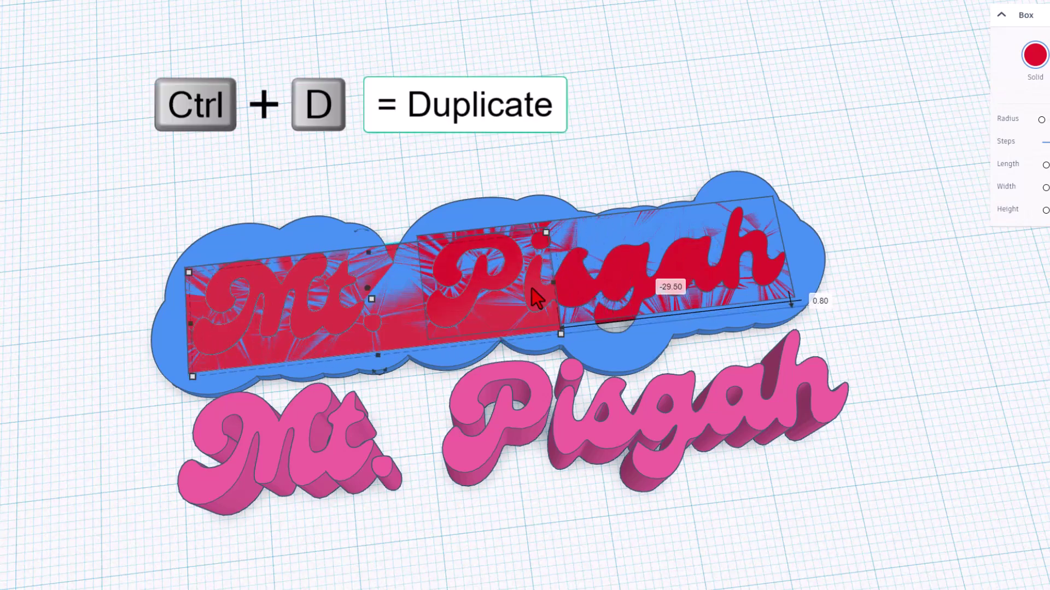
pyautogui.moveTo(553, 282); pyautogui.dragTo(384, 306)
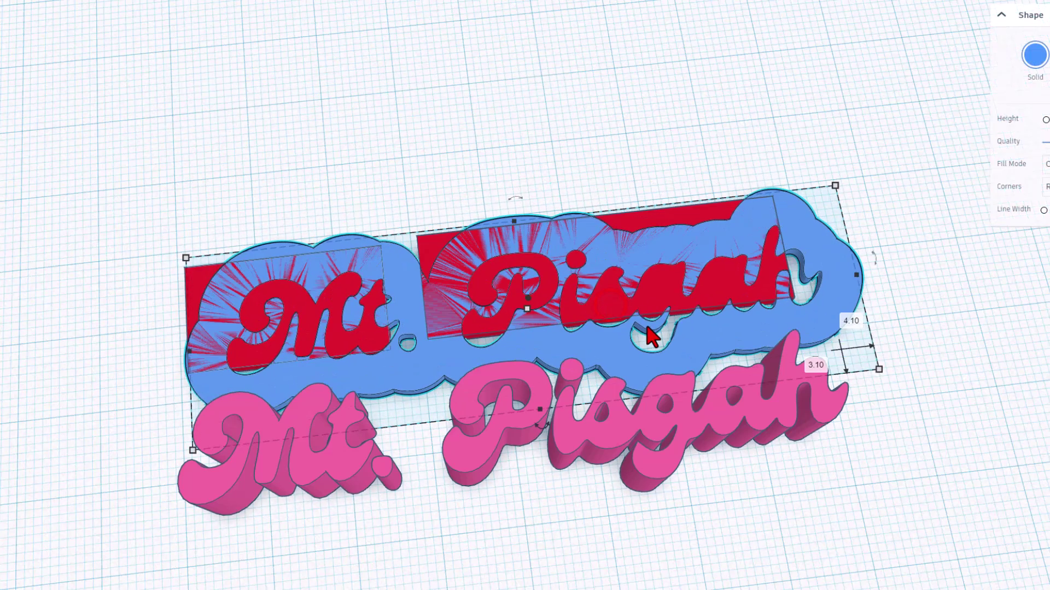
pyautogui.hotkey('ctrl', 'z')
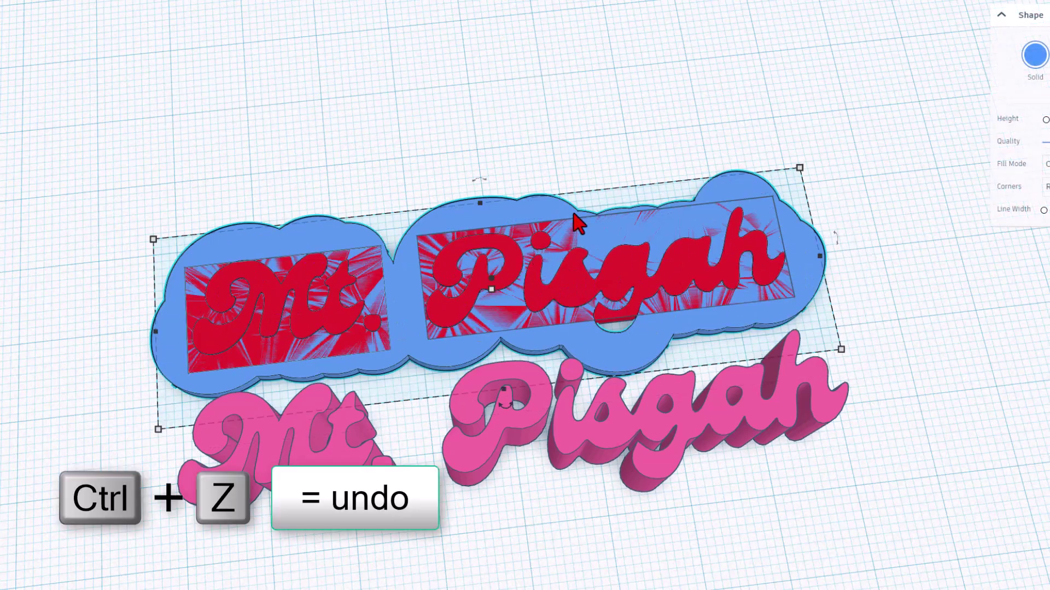
pyautogui.click(591, 159)
# Place a copy of the "Pisgah" box over the descender of the "g" and narrow it to about 6.8 mm.
pyautogui.moveTo(614, 280); pyautogui.dragTo(635, 331)
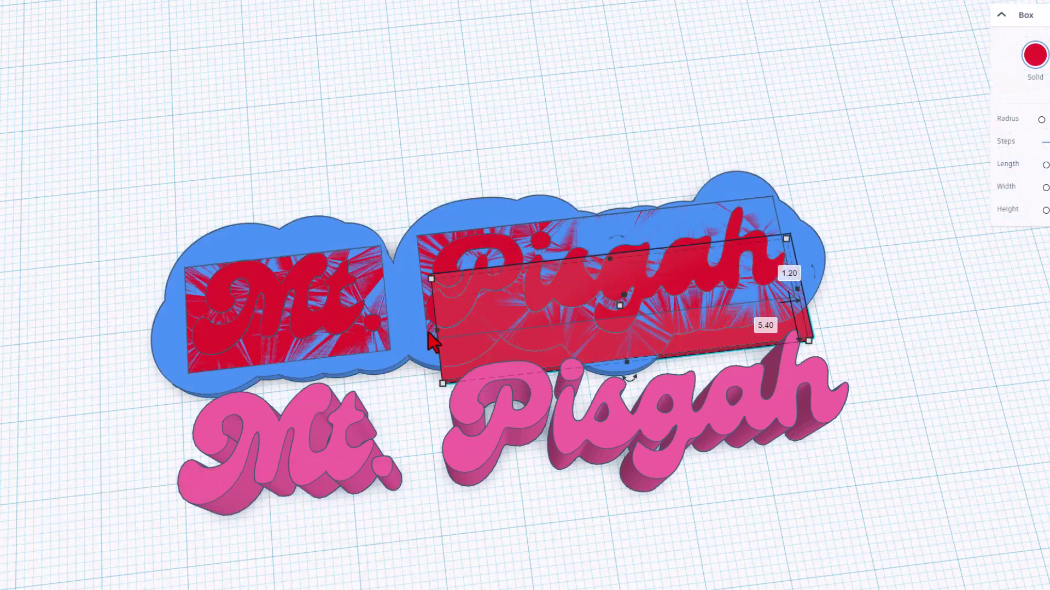
pyautogui.moveTo(440, 331); pyautogui.dragTo(592, 320)
pyautogui.moveTo(797, 292); pyautogui.dragTo(650, 303)
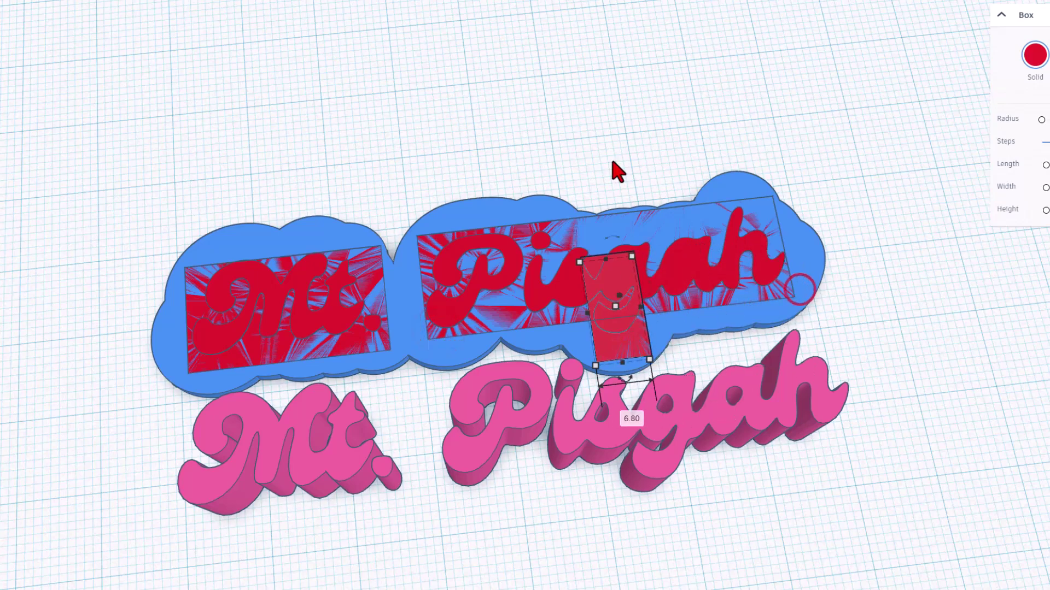
# Group the blue outline with the three red boxes into one solid backing.
pyautogui.click(615, 141)
pyautogui.moveTo(78, 218); pyautogui.dragTo(746, 318)
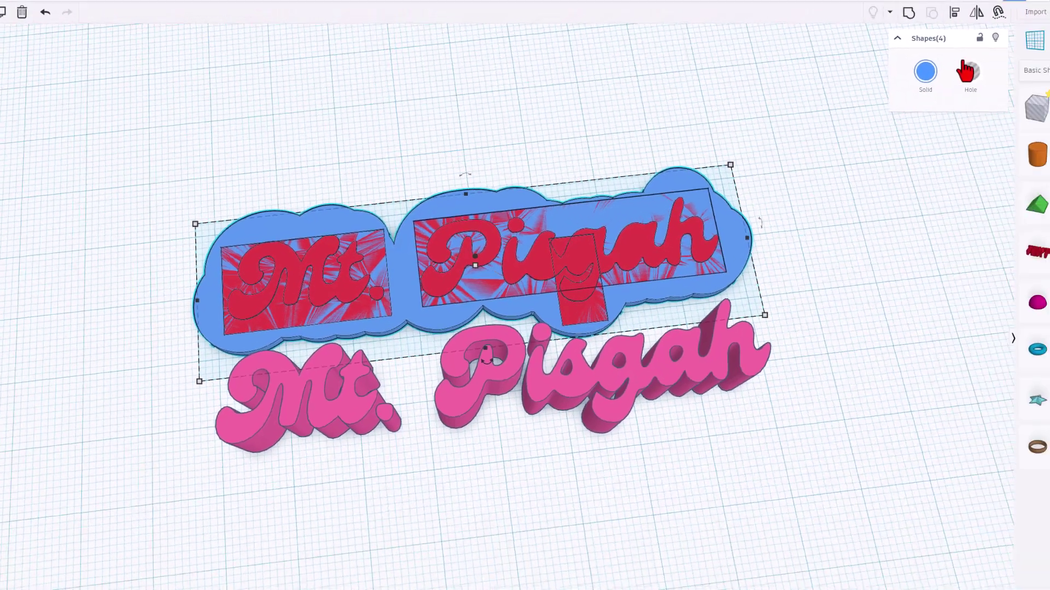
pyautogui.hotkey('ctrl', 'g')
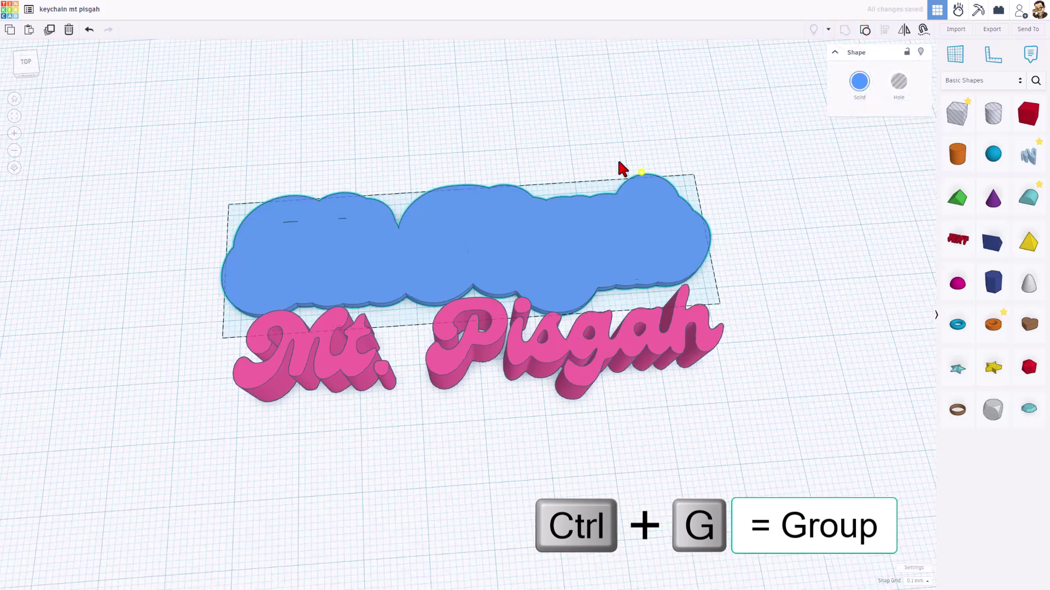
# Extend the "Mt." box inside the grouped backing to about 13.9 mm deep to close the remaining gaps.
pyautogui.hotkey('ctrl', 'shift', 'g')
pyautogui.click(293, 241)
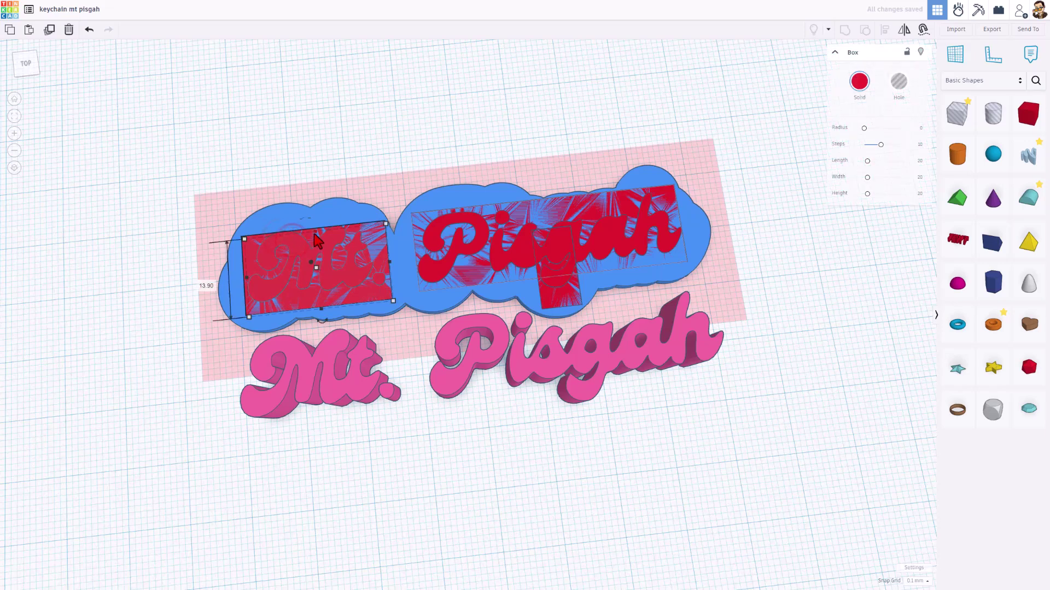
pyautogui.click(325, 161)
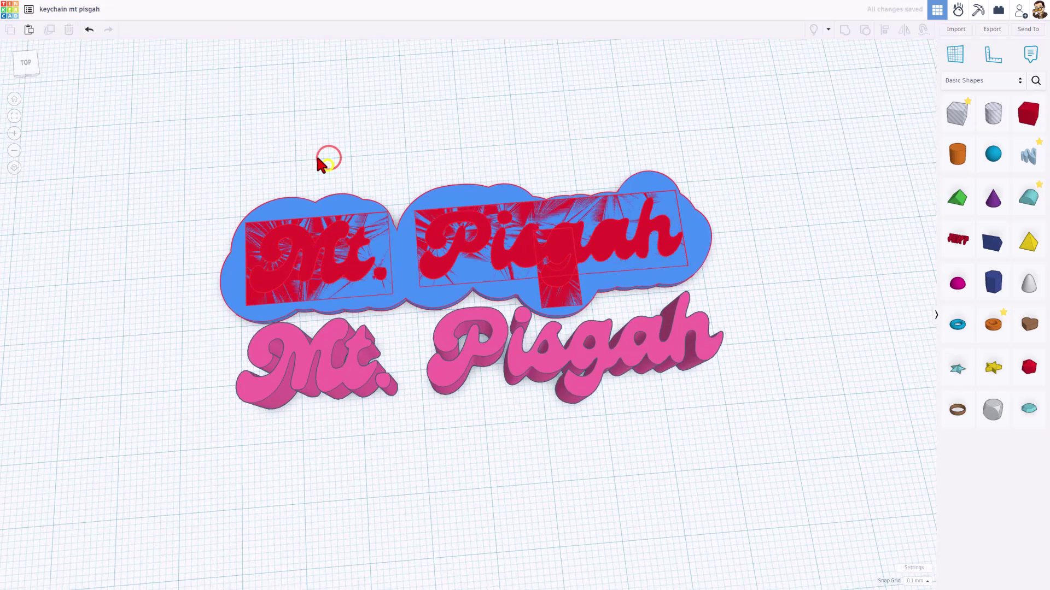
pyautogui.moveTo(327, 164); pyautogui.dragTo(270, 229, button='right')
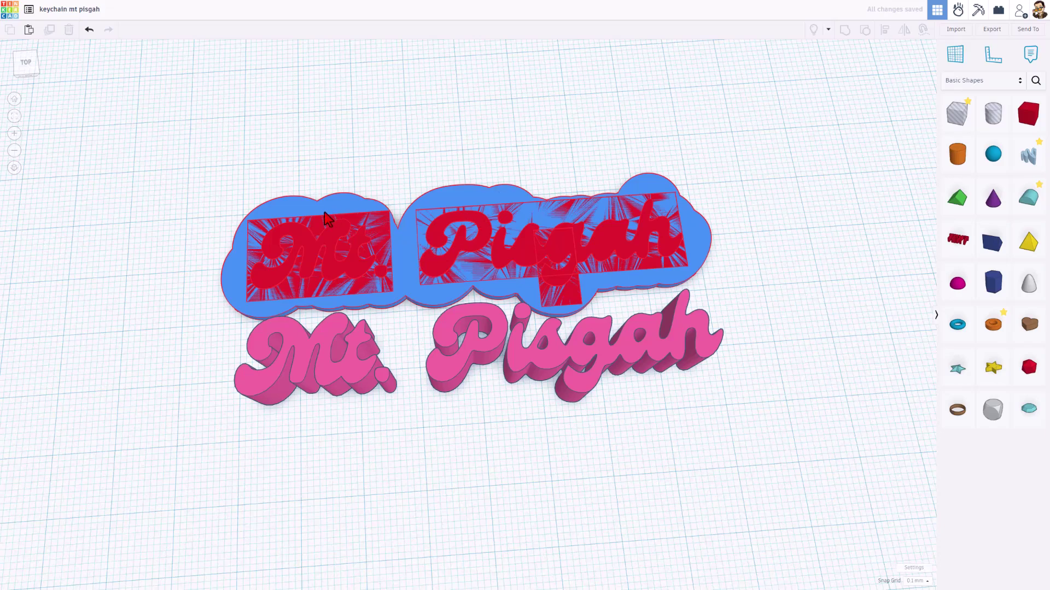
pyautogui.hotkey('ctrl', 'z')
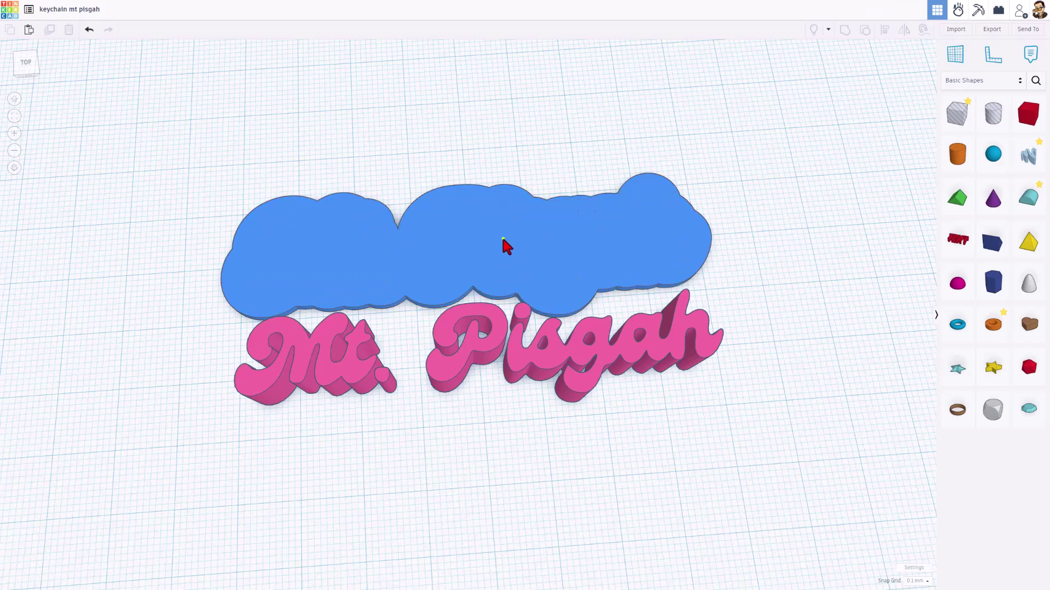
pyautogui.moveTo(503, 238)
pyautogui.mouseDown(button='right')
pyautogui.moveTo(579, 214)
pyautogui.moveTo(501, 242)
pyautogui.mouseUp(button='right')
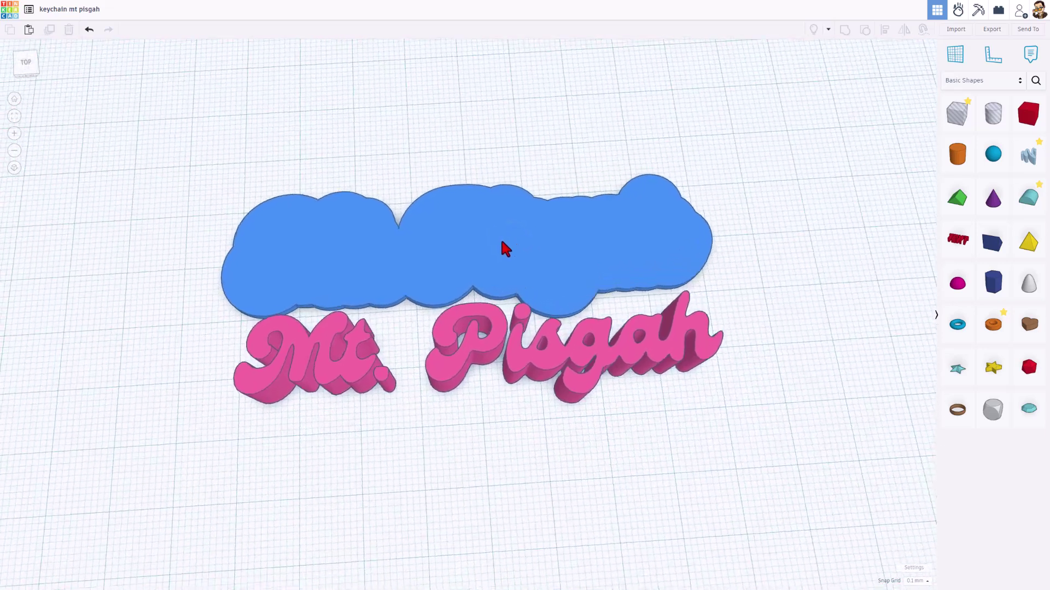
# Place the pink "Mt. Pisgah" lettering on the top surface of the blue backing.
pyautogui.click(448, 351)
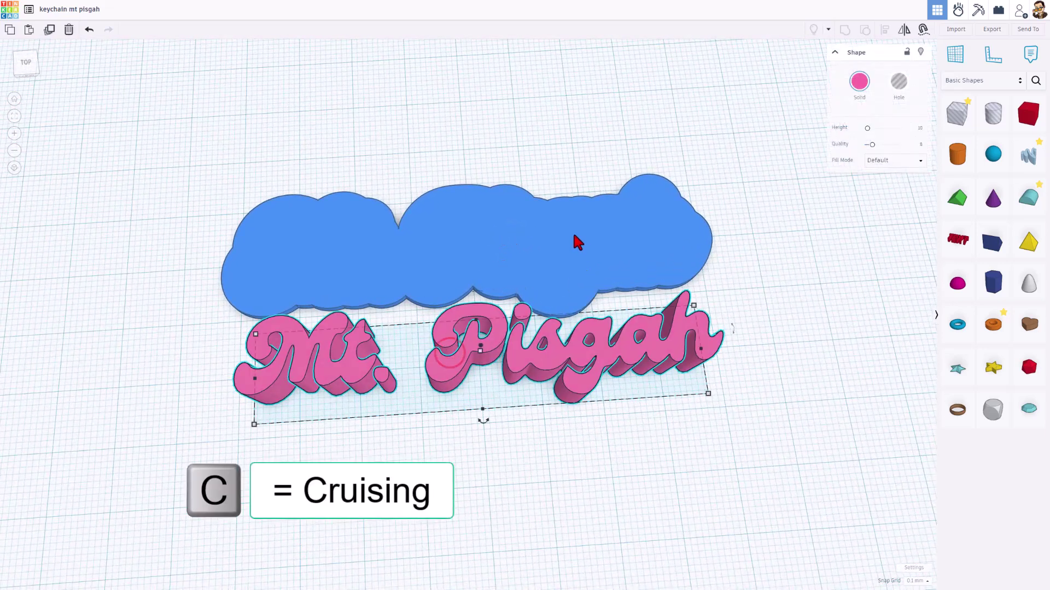
pyautogui.moveTo(464, 361); pyautogui.dragTo(474, 259)
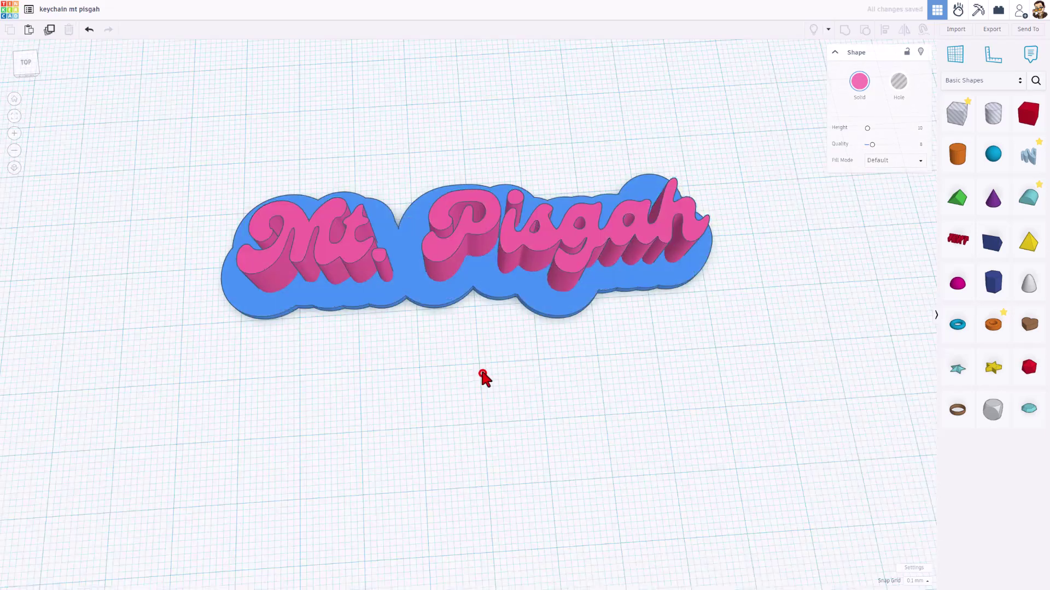
pyautogui.click(483, 373)
# Align the pink lettering and the blue backing on their centers in both horizontal directions.
pyautogui.moveTo(616, 167); pyautogui.dragTo(466, 299)
pyautogui.press('l')
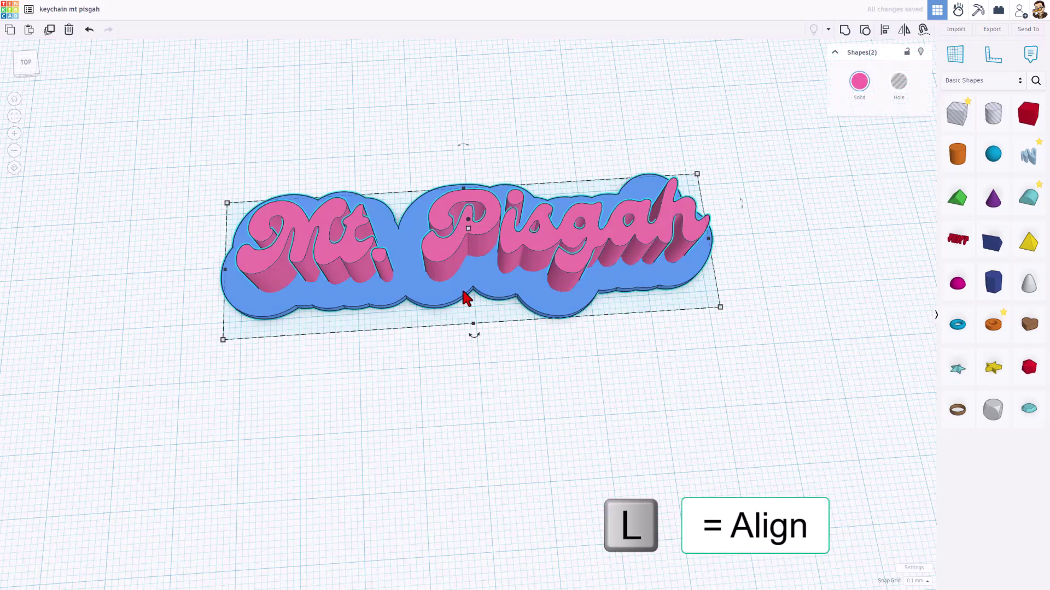
pyautogui.click(474, 335)
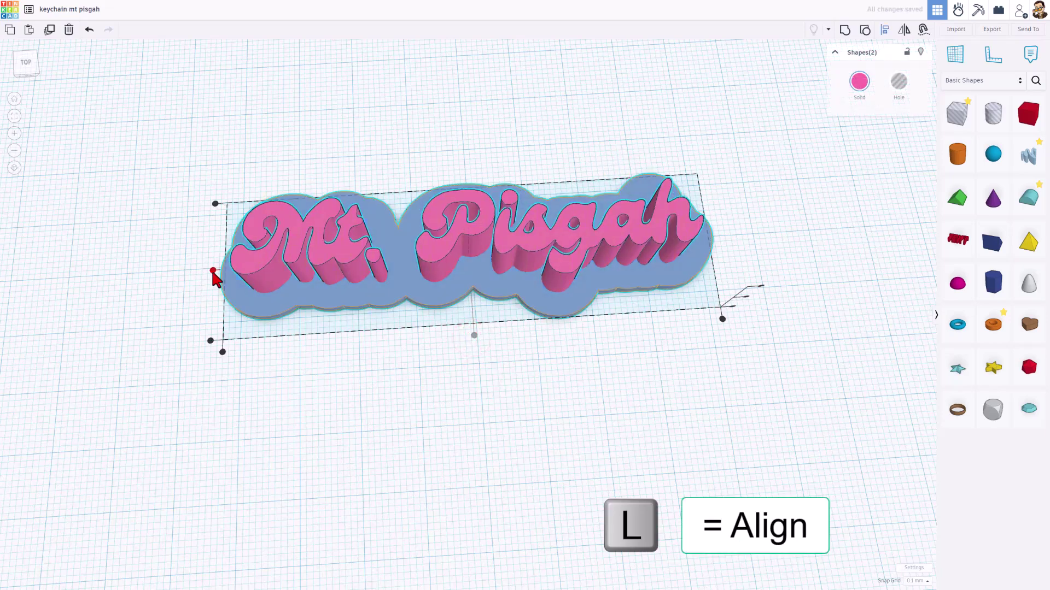
pyautogui.click(213, 271)
pyautogui.click(293, 391)
# Set the height of the pink lettering to 1 mm.
pyautogui.moveTo(312, 357); pyautogui.dragTo(463, 253, button='right')
pyautogui.click(435, 207)
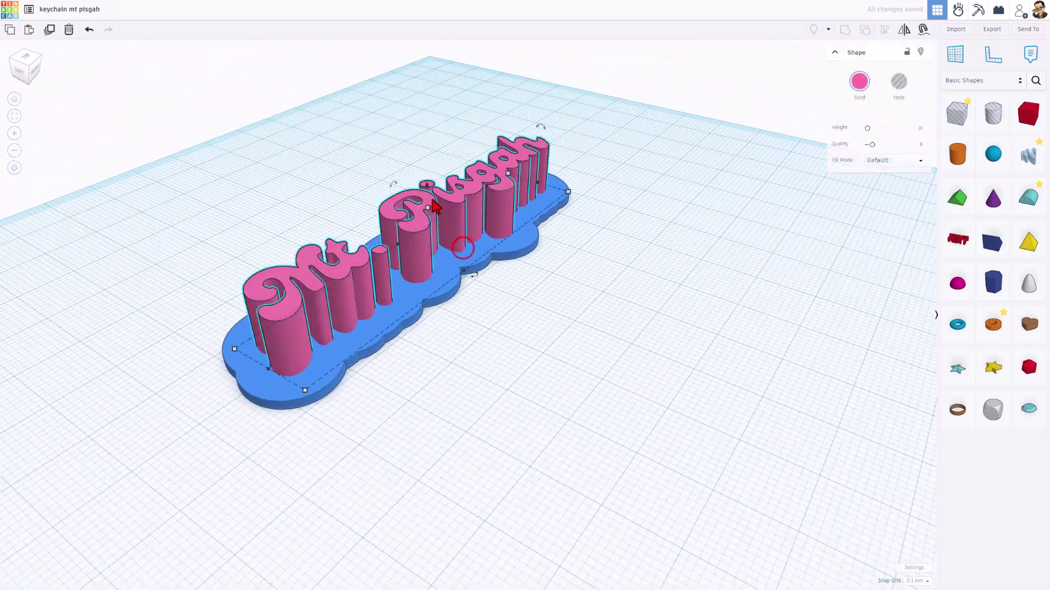
pyautogui.click(471, 234)
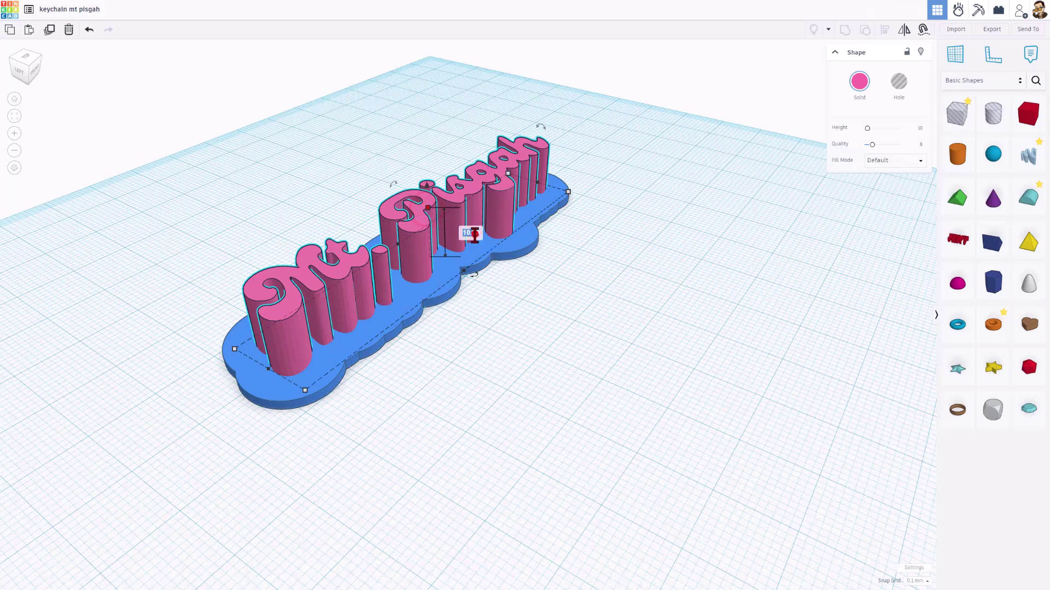
pyautogui.write('1')
pyautogui.press('Return')
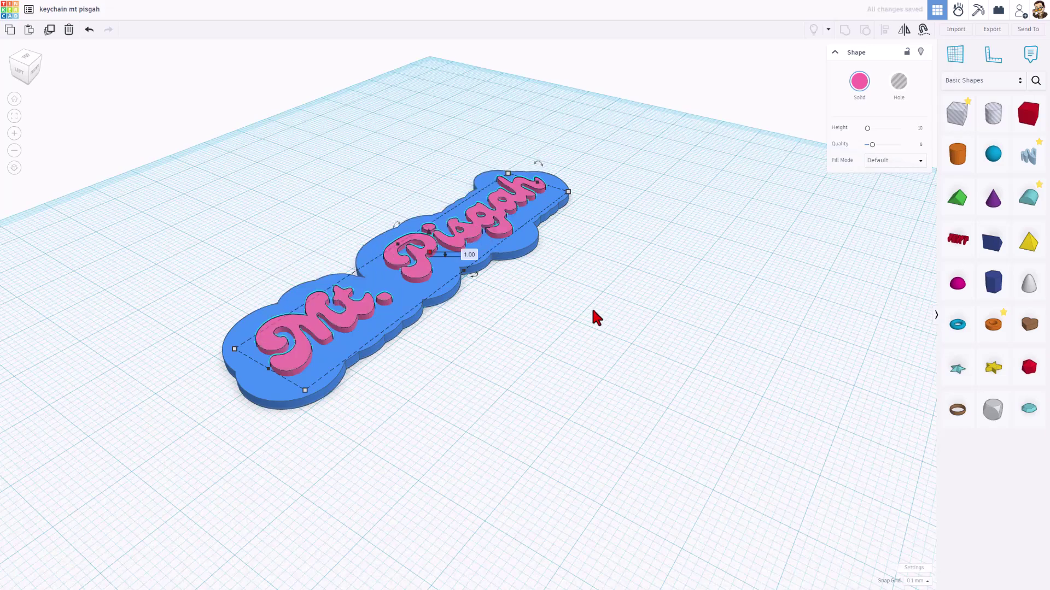
pyautogui.moveTo(597, 317); pyautogui.dragTo(473, 342, button='right')
pyautogui.click(450, 375)
# Narrow the pink lettering slightly from its "Mt." end, keeping the "Pisgah" end in place.
pyautogui.click(420, 259)
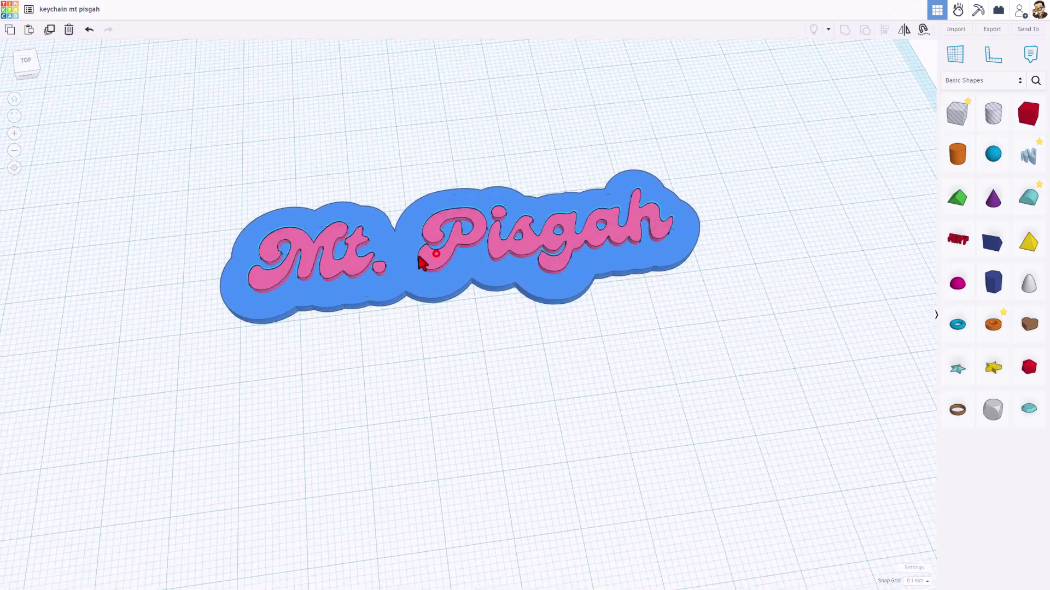
pyautogui.hotkey('ctrl', 'z')
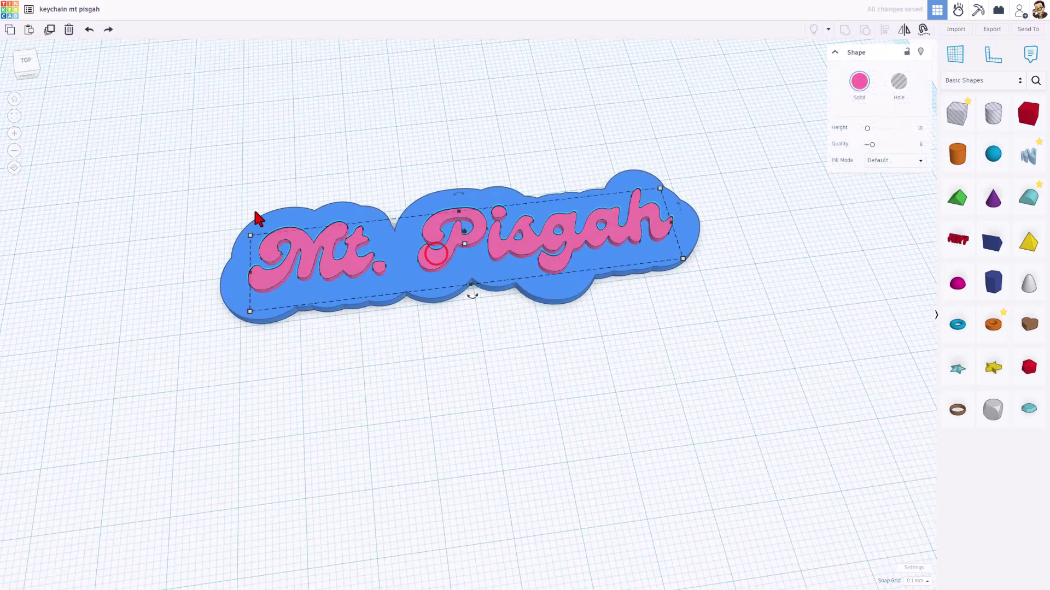
pyautogui.moveTo(249, 276)
pyautogui.mouseDown()
pyautogui.moveTo(284, 277)
pyautogui.moveTo(227, 280)
pyautogui.moveTo(258, 280)
pyautogui.mouseUp()
# Resize the blue backing to about 79.1 mm long and 21.8 mm deep around the lettering.
pyautogui.click(261, 273)
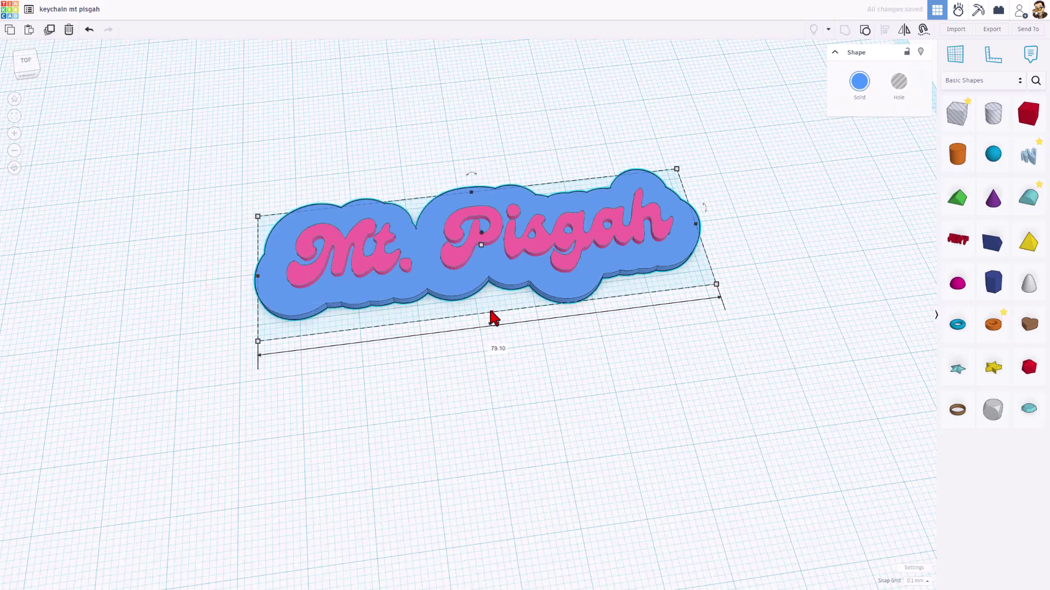
pyautogui.moveTo(493, 314); pyautogui.dragTo(492, 298)
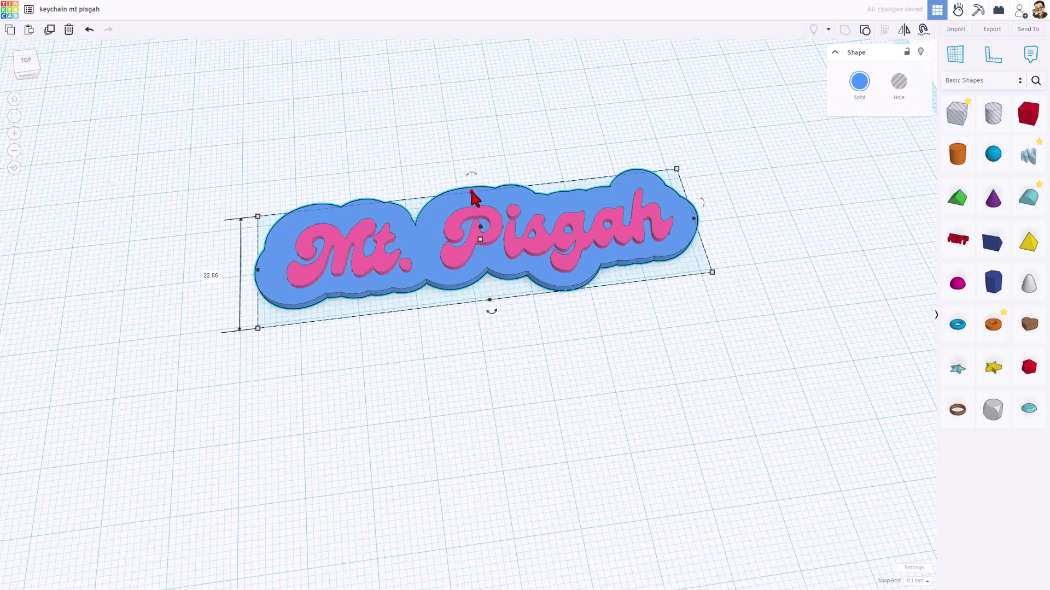
pyautogui.moveTo(471, 189); pyautogui.dragTo(474, 199)
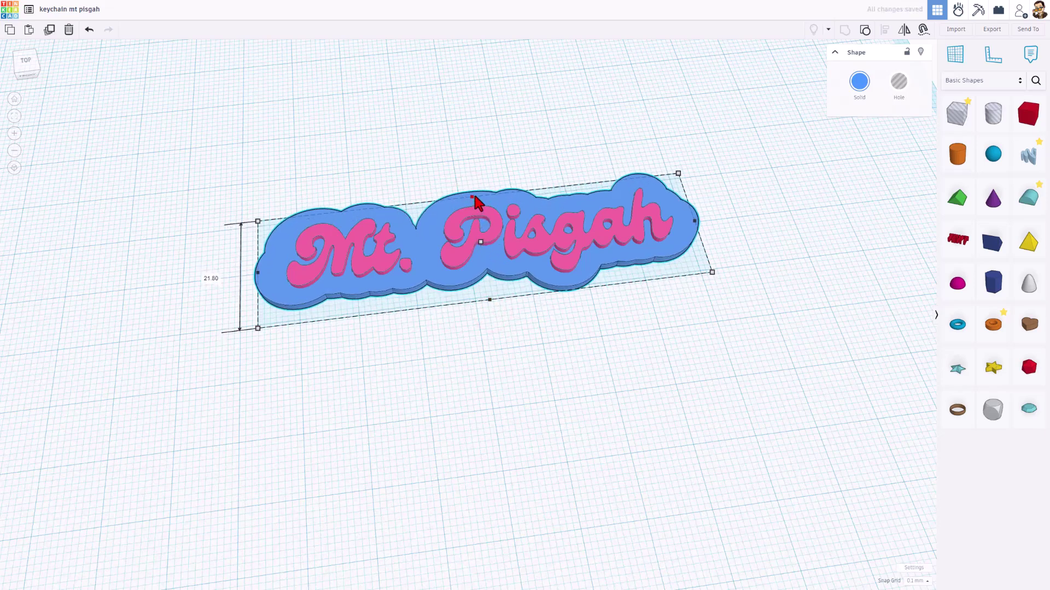
# Nudge the pink lettering slightly toward the "Pisgah" end of the blue backing.
pyautogui.click(318, 265)
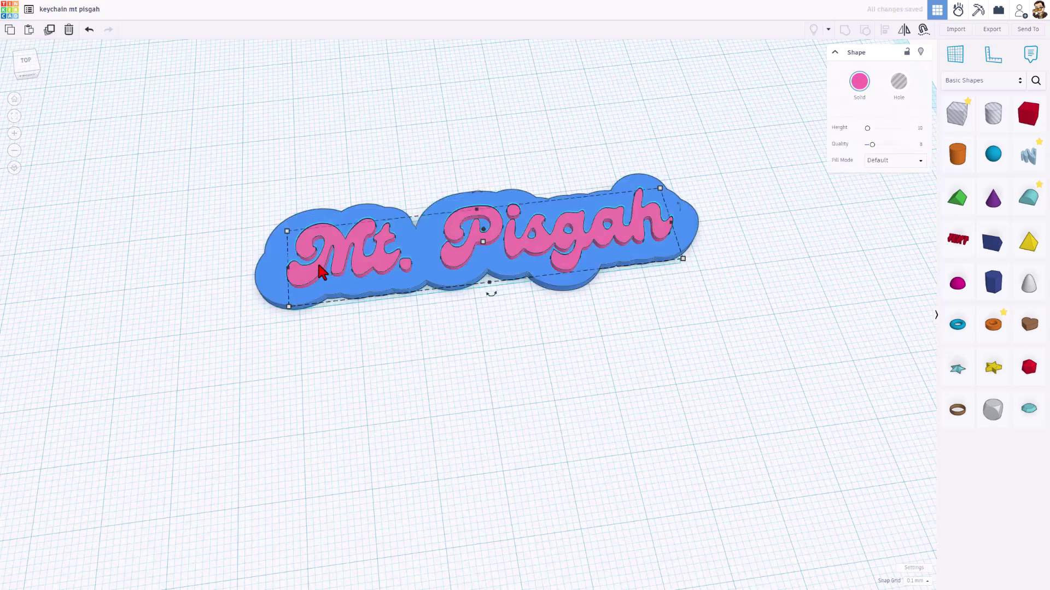
pyautogui.press('Right')
pyautogui.press('Right')
pyautogui.press('Right')
pyautogui.press('Right')
pyautogui.press('Right')
pyautogui.press('Right')
pyautogui.press('Right')
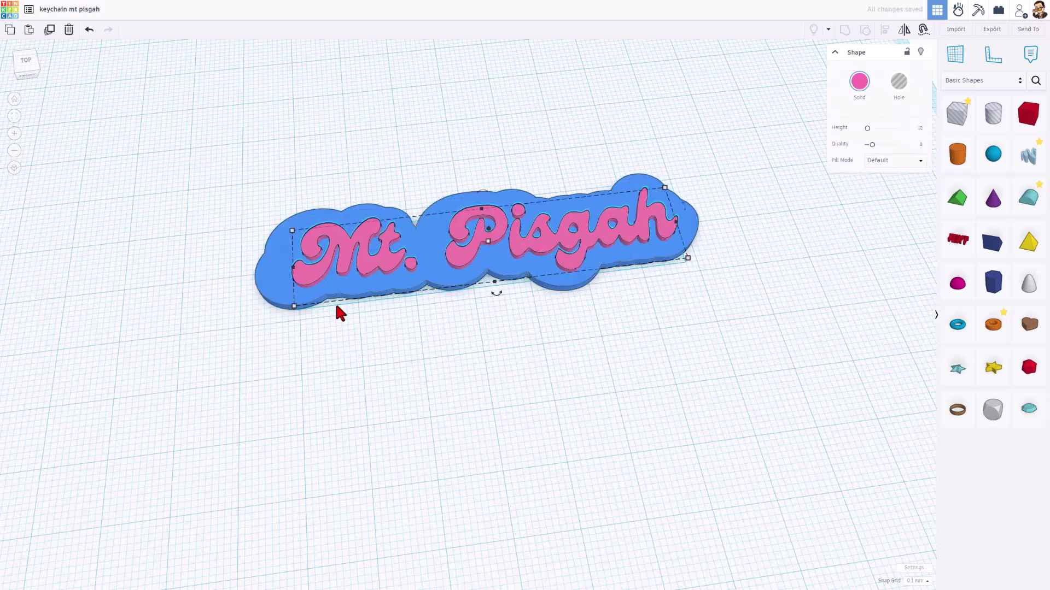
pyautogui.click(649, 86)
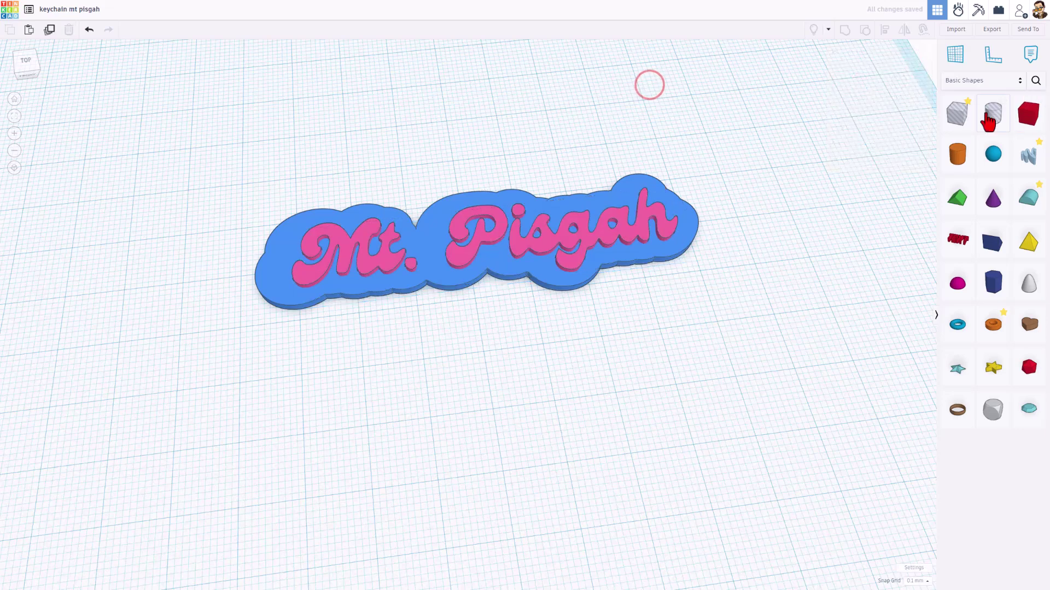
# Add a cylinder hole beside the "Mt." end of the backing and raise its number of sides to the maximum.
pyautogui.moveTo(993, 113); pyautogui.dragTo(198, 214)
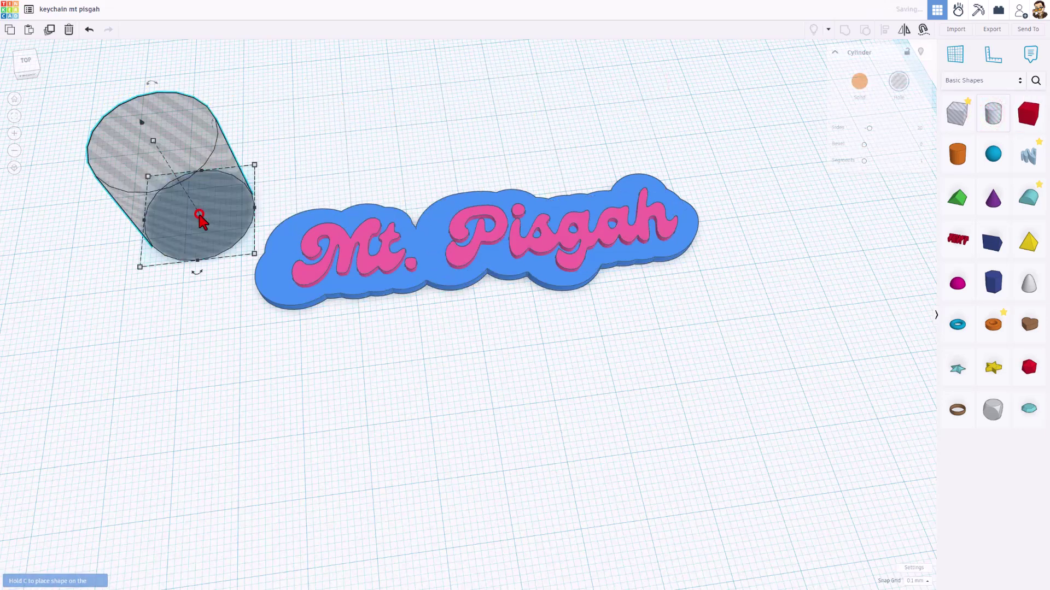
pyautogui.moveTo(869, 129); pyautogui.dragTo(901, 130)
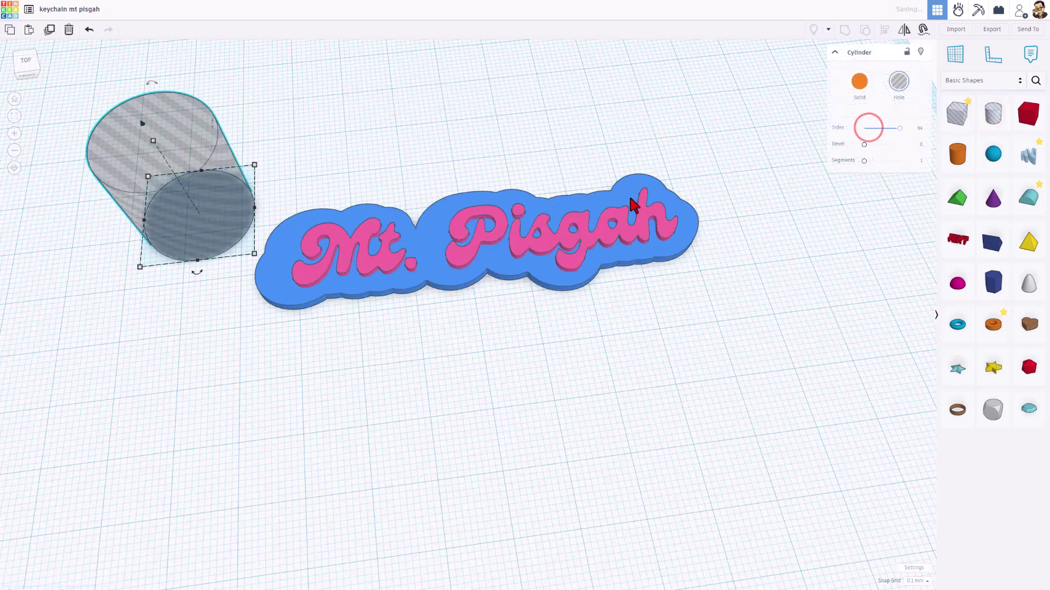
# Scale the cylinder hole down proportionally to 5 mm in diameter.
pyautogui.keyDown('shift'); pyautogui.moveTo(254, 254); pyautogui.dragTo(226, 234); pyautogui.keyUp('shift')
pyautogui.click(180, 280)
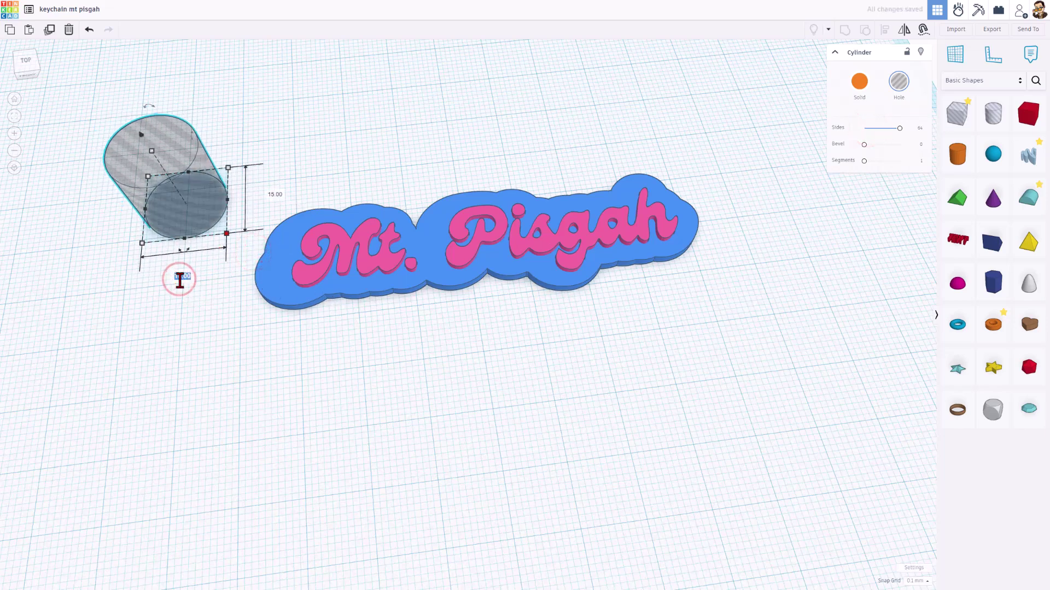
pyautogui.write('5')
pyautogui.press('Return')
pyautogui.click(180, 240)
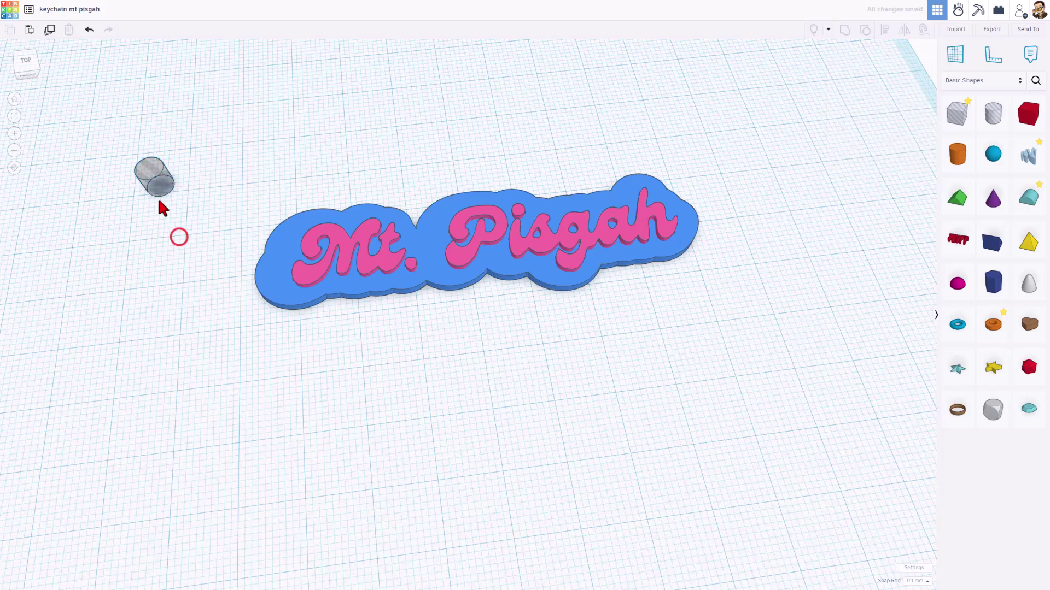
# Place the cylinder hole at the "Mt." end of the blue backing and group the two to cut the key ring hole.
pyautogui.moveTo(160, 190); pyautogui.dragTo(283, 258)
pyautogui.moveTo(230, 297); pyautogui.dragTo(315, 380, button='right')
pyautogui.hotkey('ctrl', 'g')
pyautogui.moveTo(182, 319); pyautogui.dragTo(264, 379)
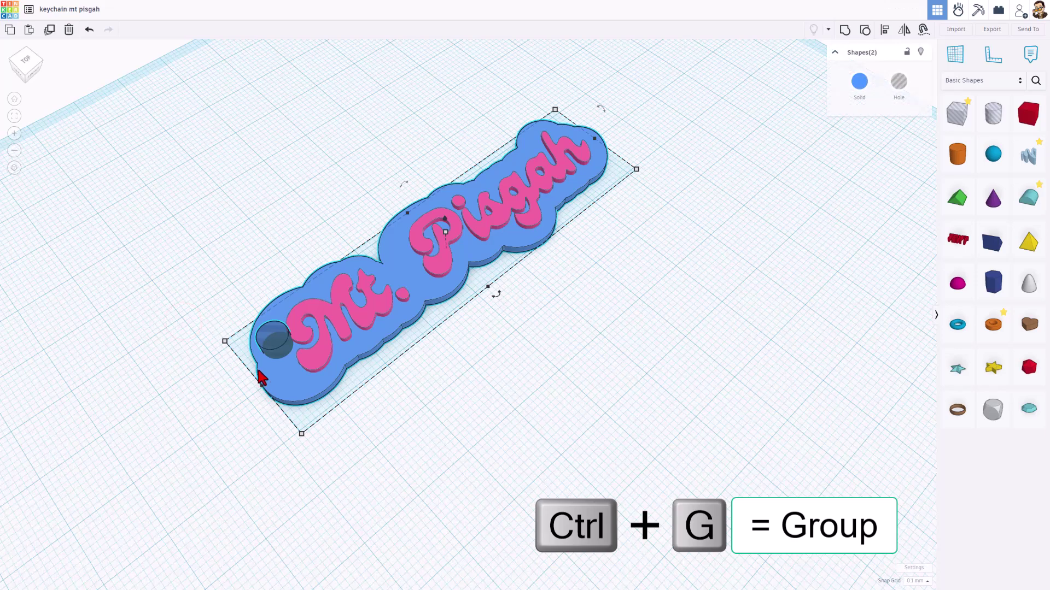
pyautogui.hotkey('ctrl', 'g')
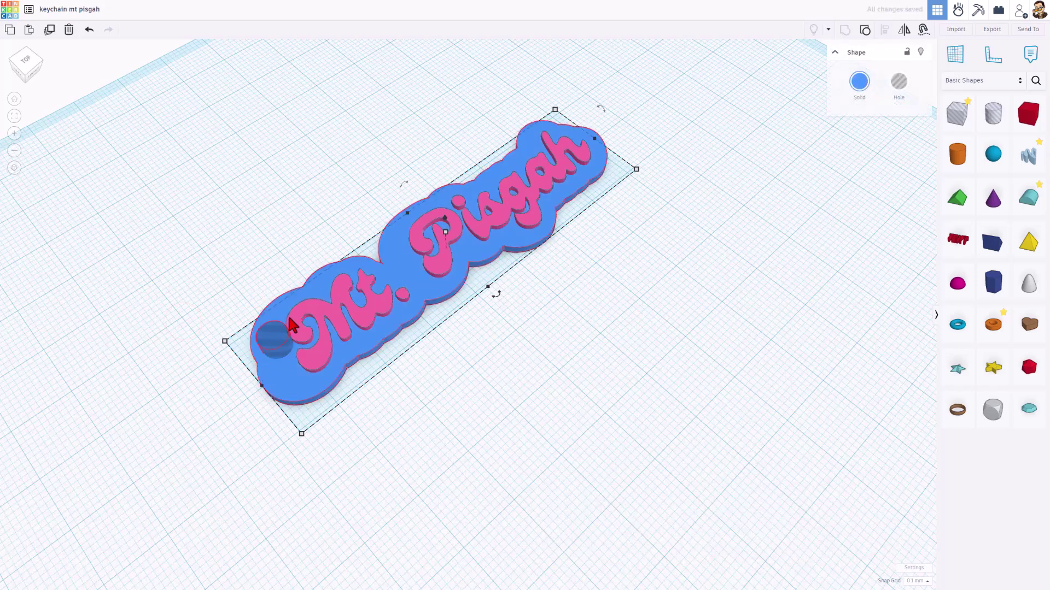
# Nudge the pink lettering slightly toward the "Pisgah" end, away from the key ring hole.
pyautogui.click(304, 332)
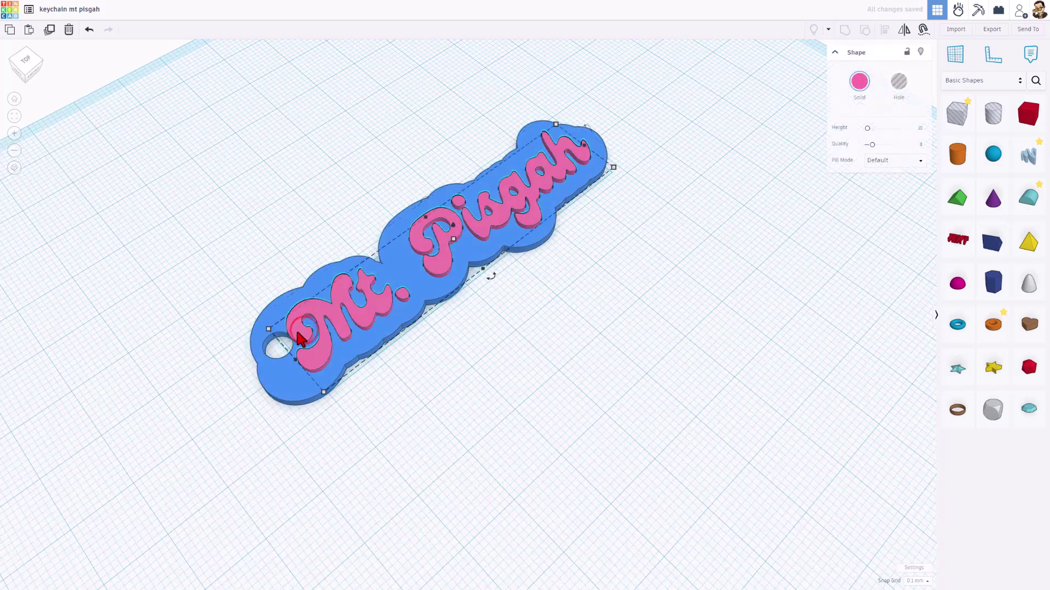
pyautogui.press('Right')
pyautogui.press('Right')
pyautogui.press('Right')
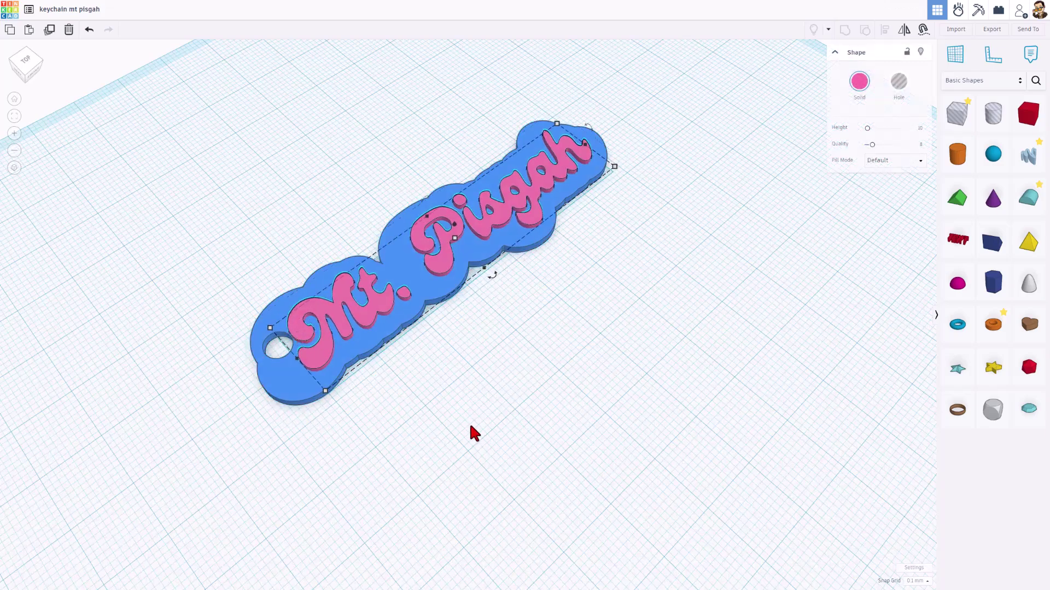
pyautogui.click(474, 433)
# Export only the blue backing as an STL file named "keychain mt pisgah base".
pyautogui.moveTo(475, 432); pyautogui.dragTo(452, 389, button='right')
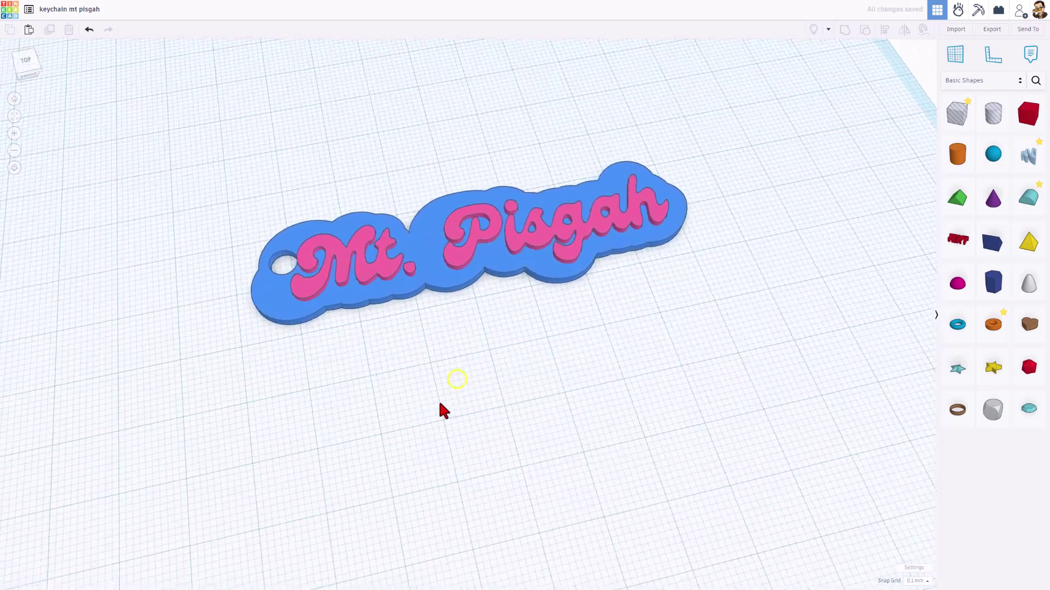
pyautogui.moveTo(514, 309); pyautogui.dragTo(504, 275, button='right')
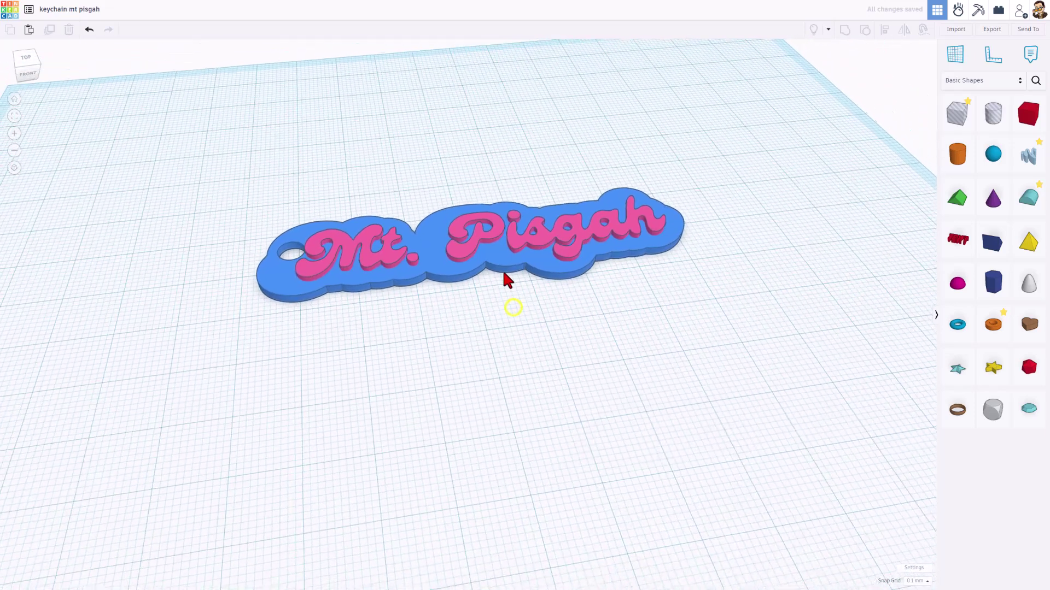
pyautogui.click(490, 261)
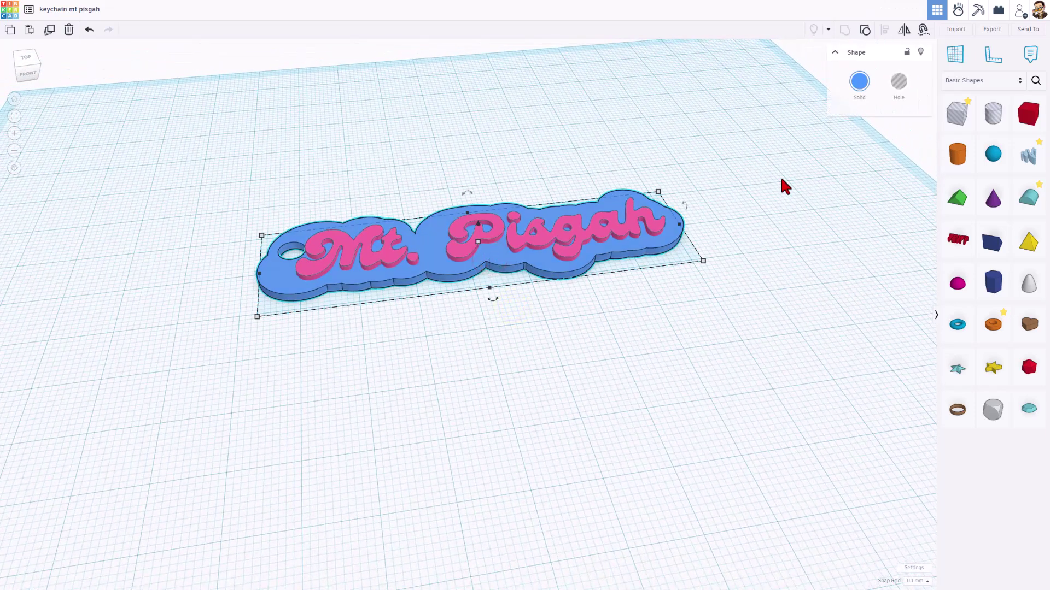
pyautogui.click(991, 34)
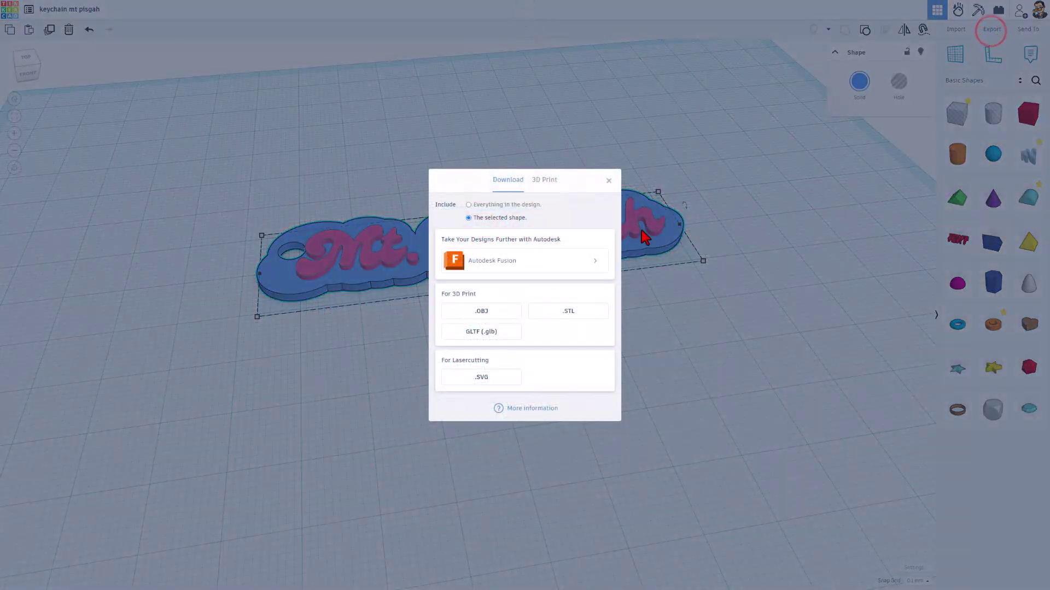
pyautogui.click(563, 311)
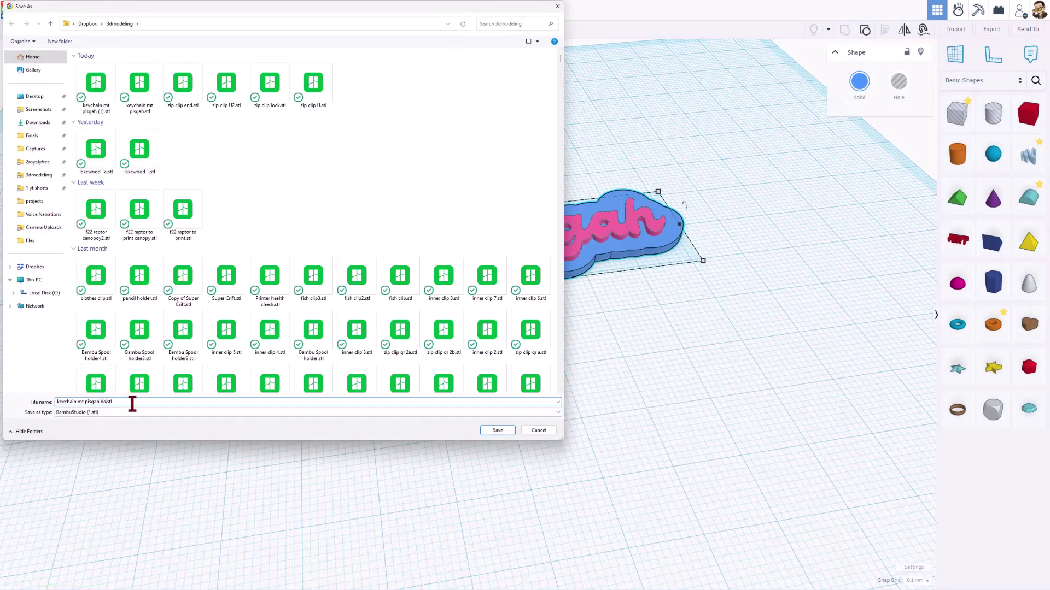
pyautogui.press('Return')
# Export only the pink lettering as an STL file named "keychain mt pisgah words".
pyautogui.click(514, 250)
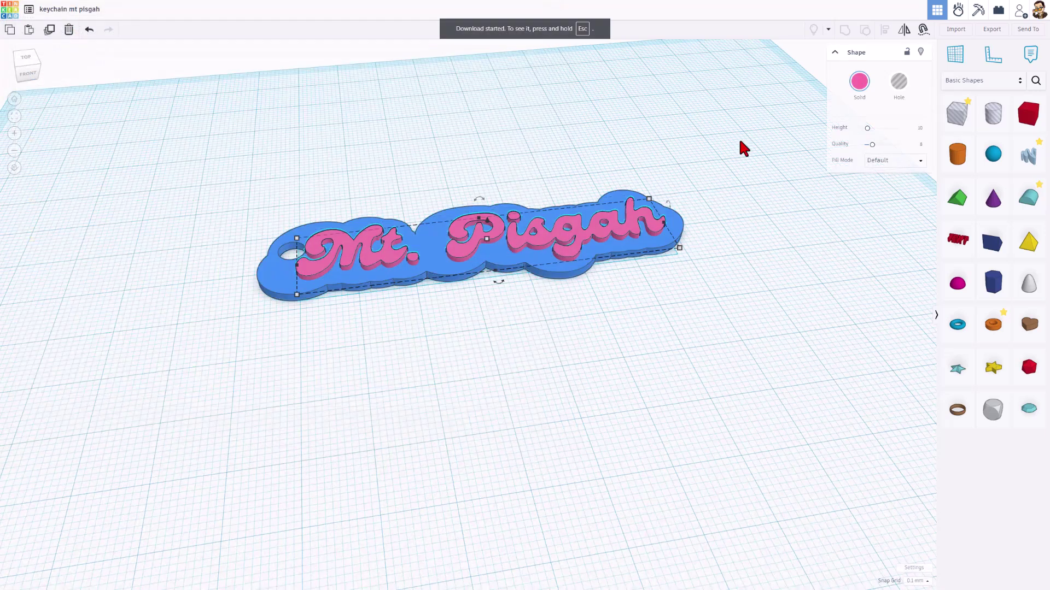
pyautogui.click(991, 29)
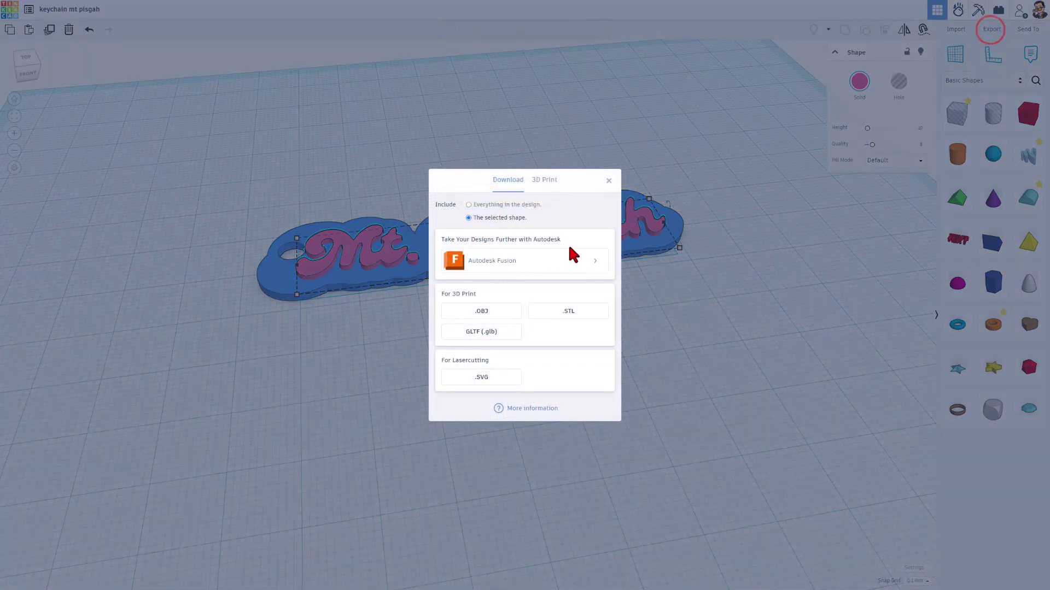
pyautogui.click(538, 311)
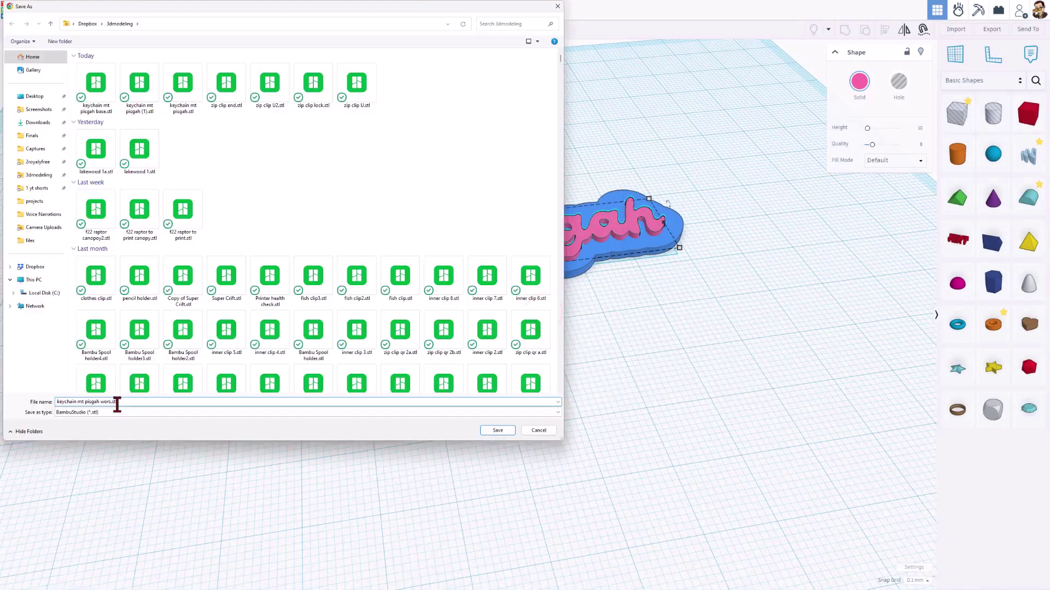
pyautogui.press('Return')
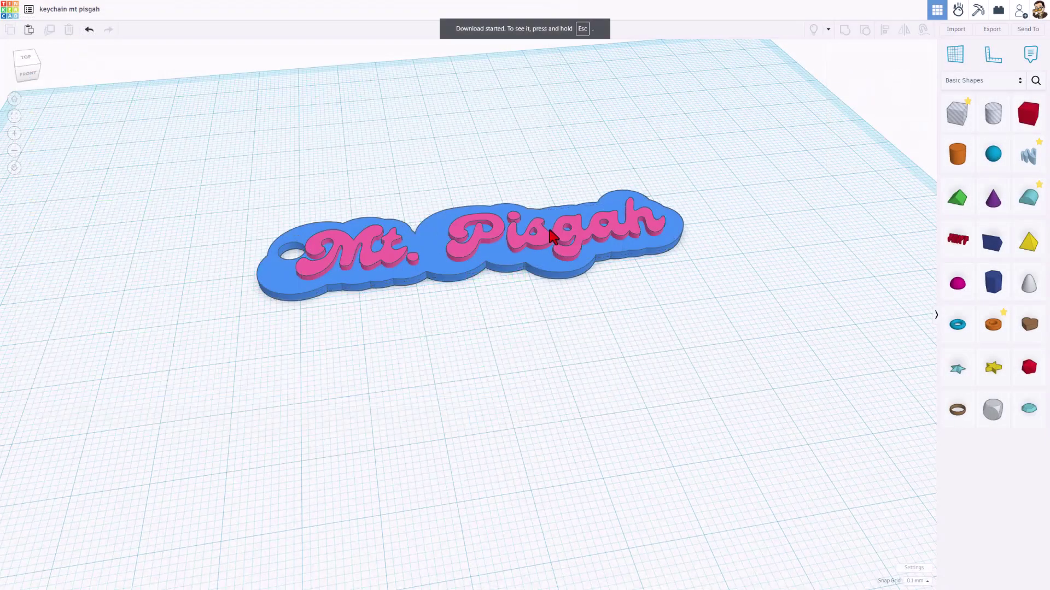
# Switch to Bambu Studio and import the "keychain mt pisgah words" and "keychain mt pisgah base" STL files together as one multi-part object.
pyautogui.moveTo(463, 298); pyautogui.dragTo(441, 375, button='right')
pyautogui.hotkey('alt', 'Tab')
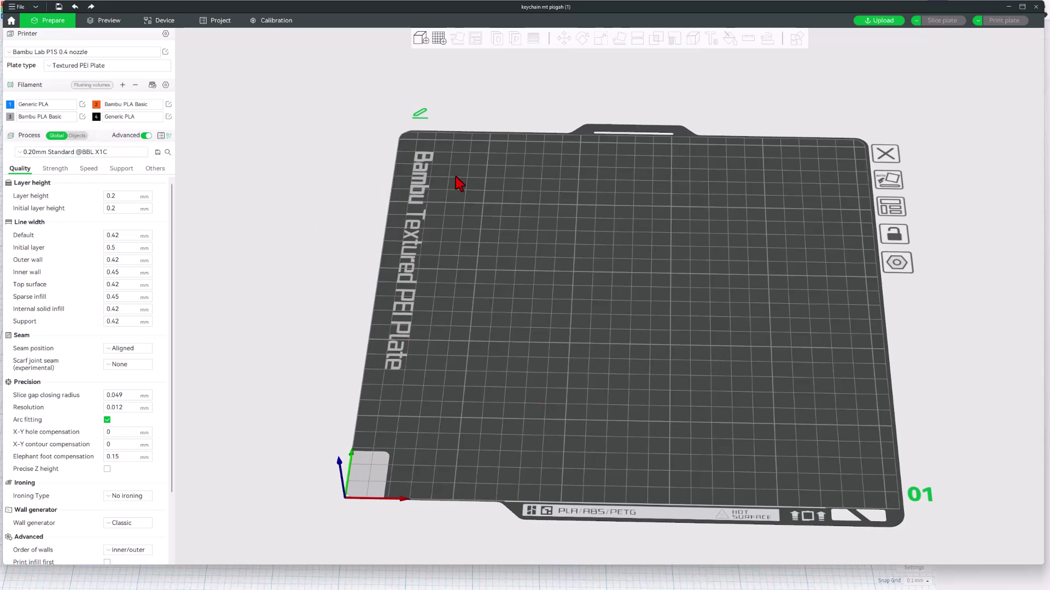
pyautogui.click(421, 47)
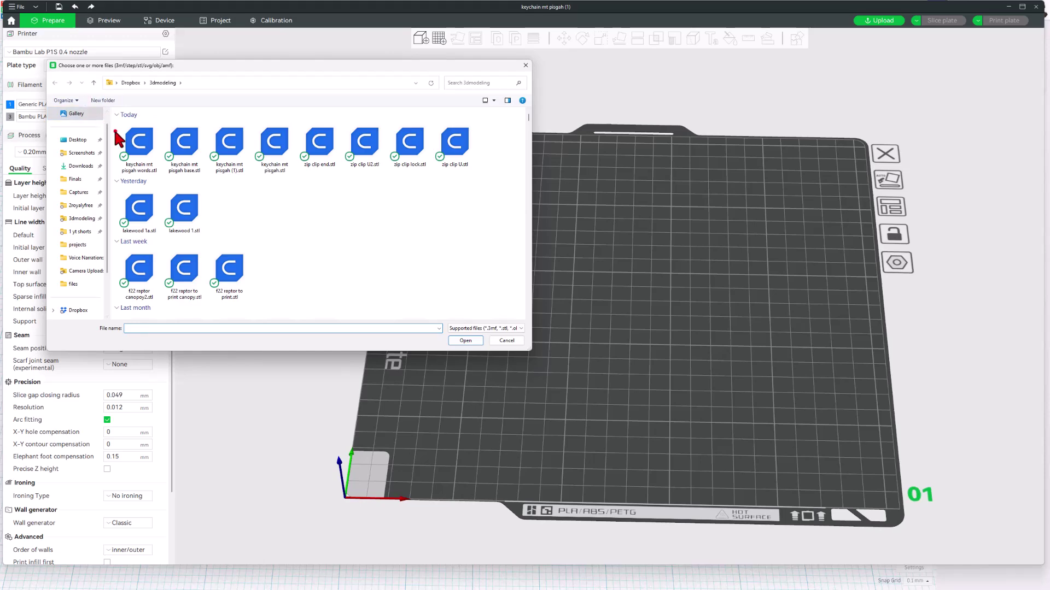
pyautogui.moveTo(114, 130); pyautogui.dragTo(197, 174)
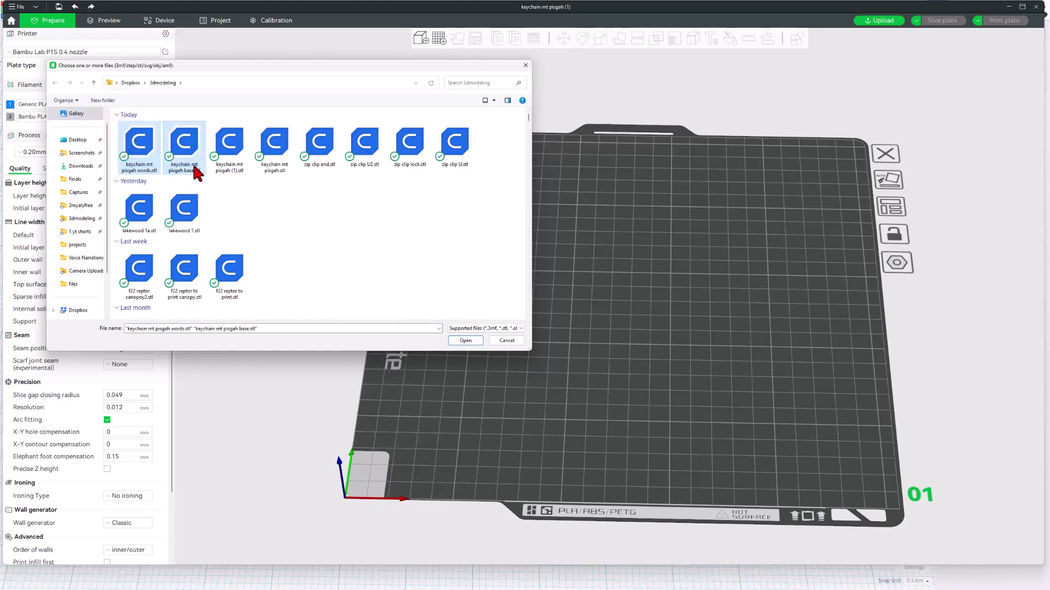
pyautogui.click(464, 341)
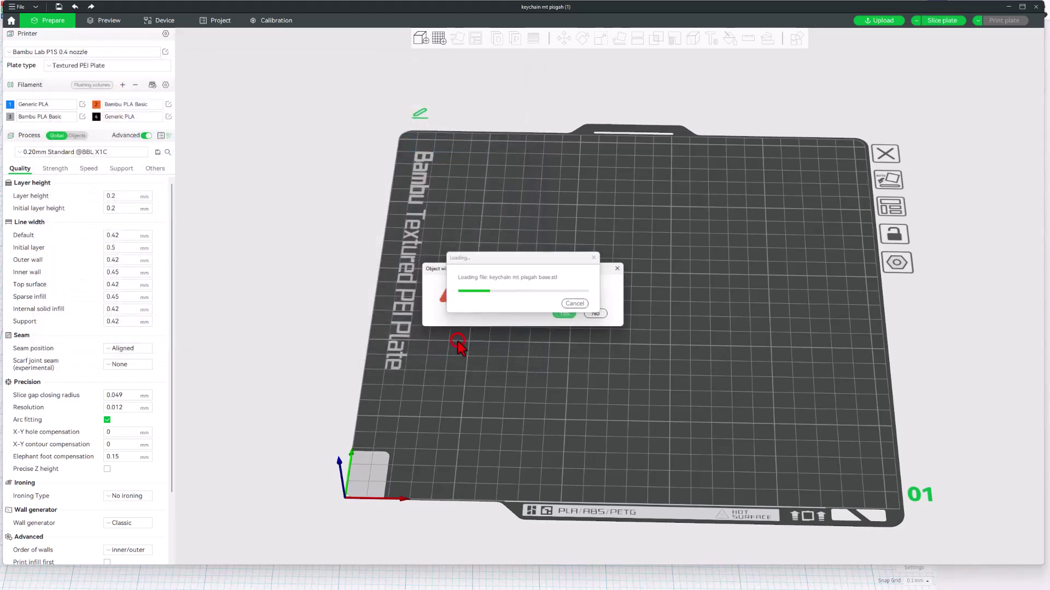
pyautogui.click(566, 315)
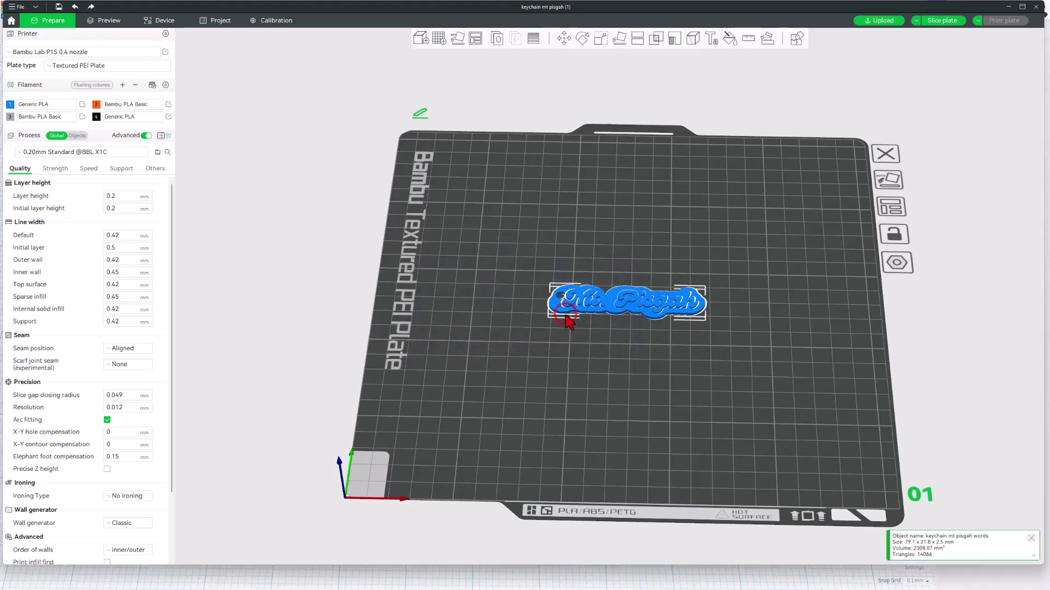
# Select the imported keychain on the plate and show its parts in the object list.
pyautogui.scroll(5, 574, 324)
pyautogui.moveTo(574, 328); pyautogui.dragTo(622, 339)
pyautogui.scroll(3, 627, 308)
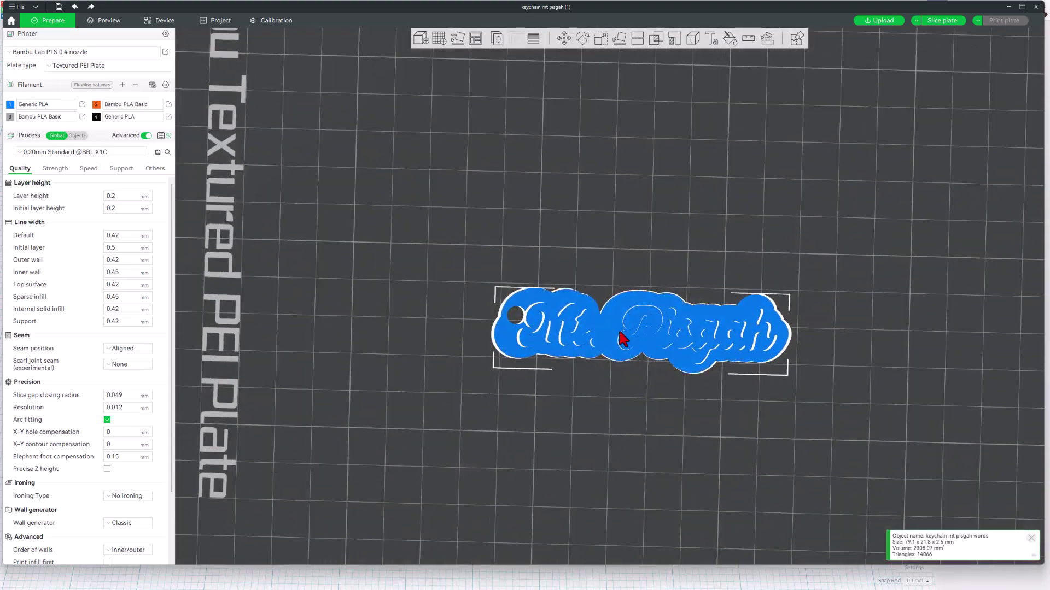
pyautogui.click(625, 267)
pyautogui.click(584, 323)
pyautogui.click(76, 135)
pyautogui.scroll(2, 650, 350)
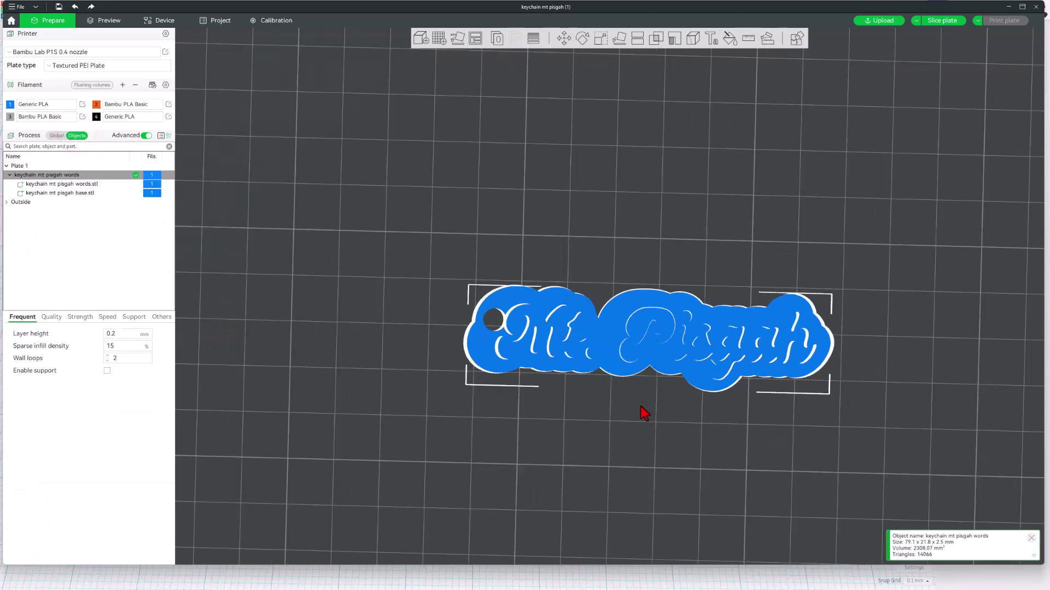
# Try filling the "Pisgah" lettering with orange filament 2 using color painting, and erase all the painting.
pyautogui.moveTo(645, 414); pyautogui.dragTo(640, 382)
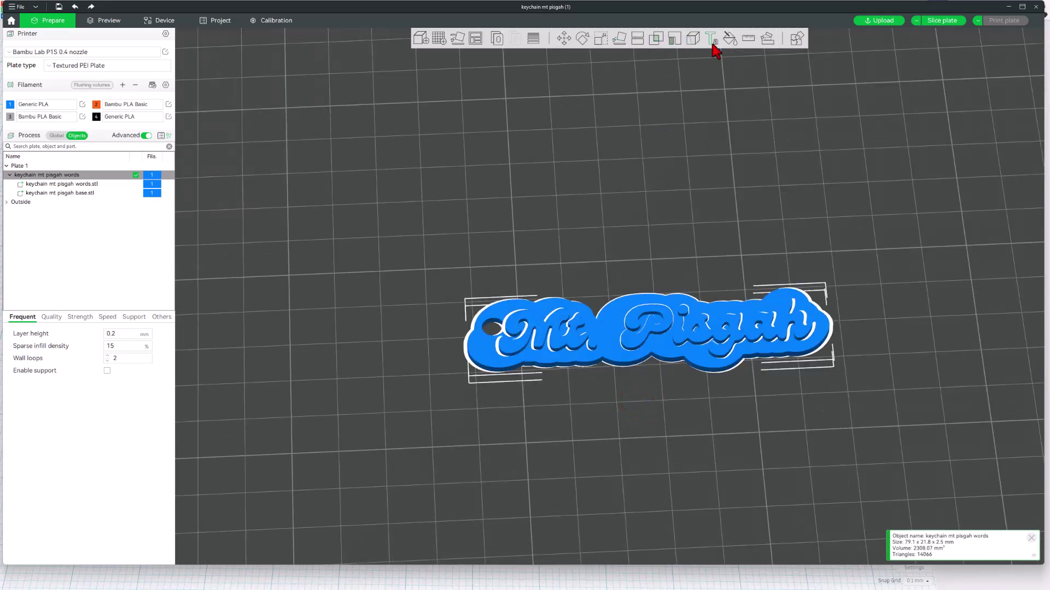
pyautogui.click(730, 41)
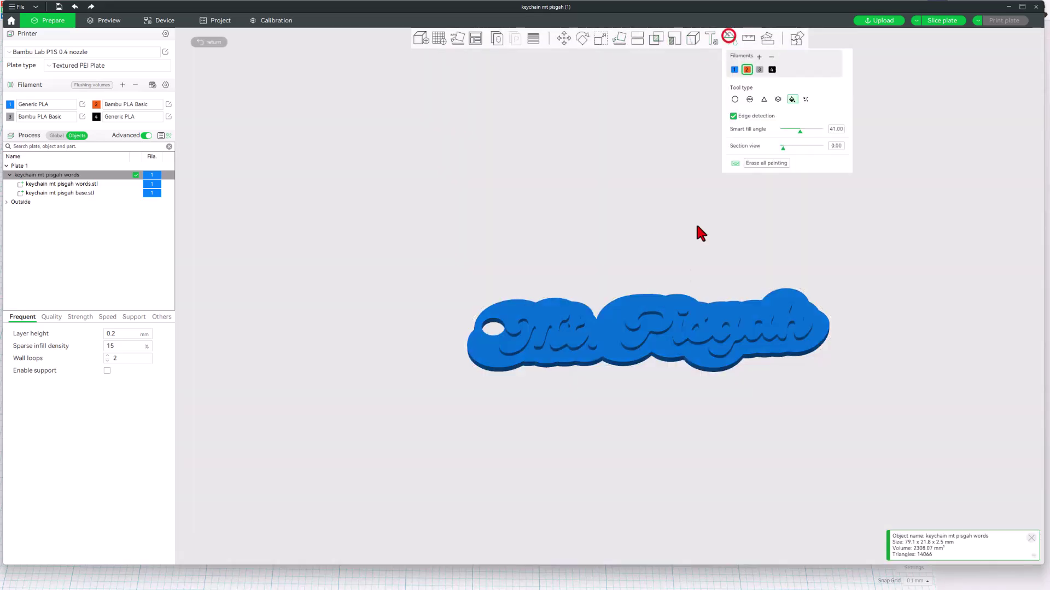
pyautogui.click(675, 331)
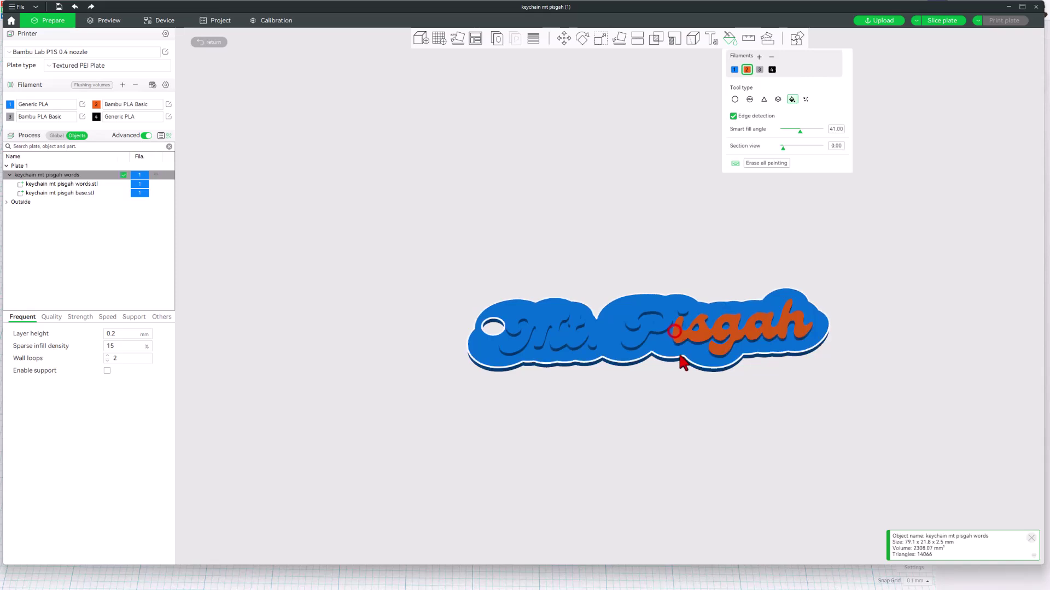
pyautogui.click(764, 164)
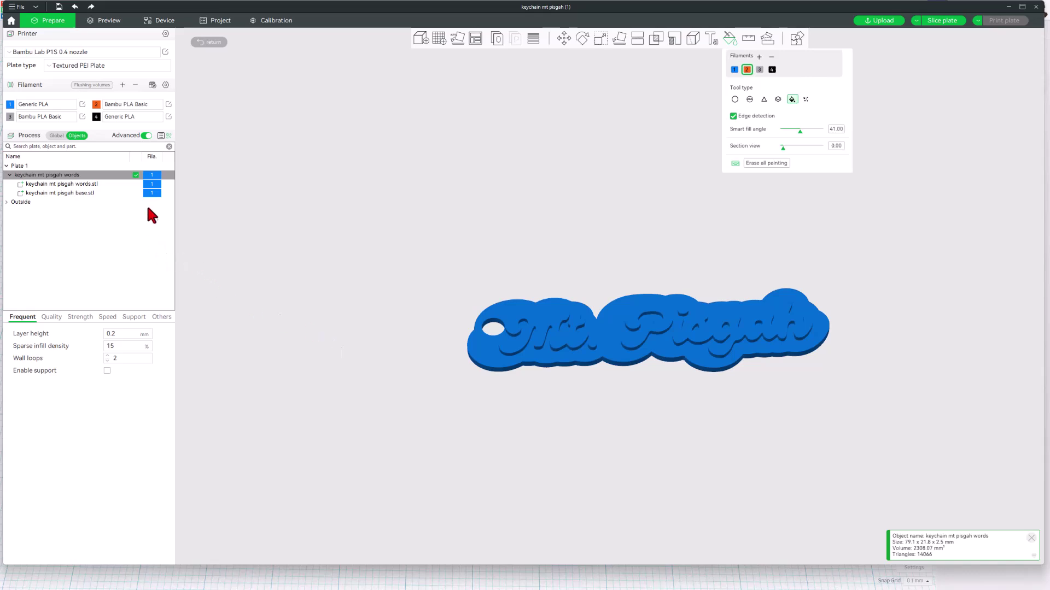
# Assign orange filament 2 to the words part and blue filament 1 to the base part.
pyautogui.click(152, 184)
pyautogui.click(152, 185)
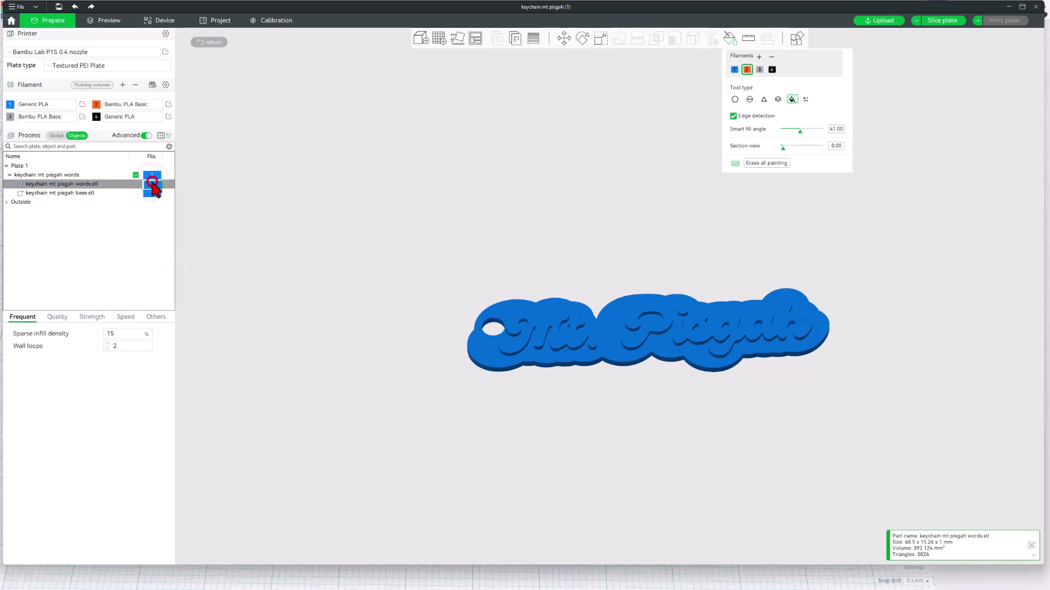
pyautogui.click(150, 187)
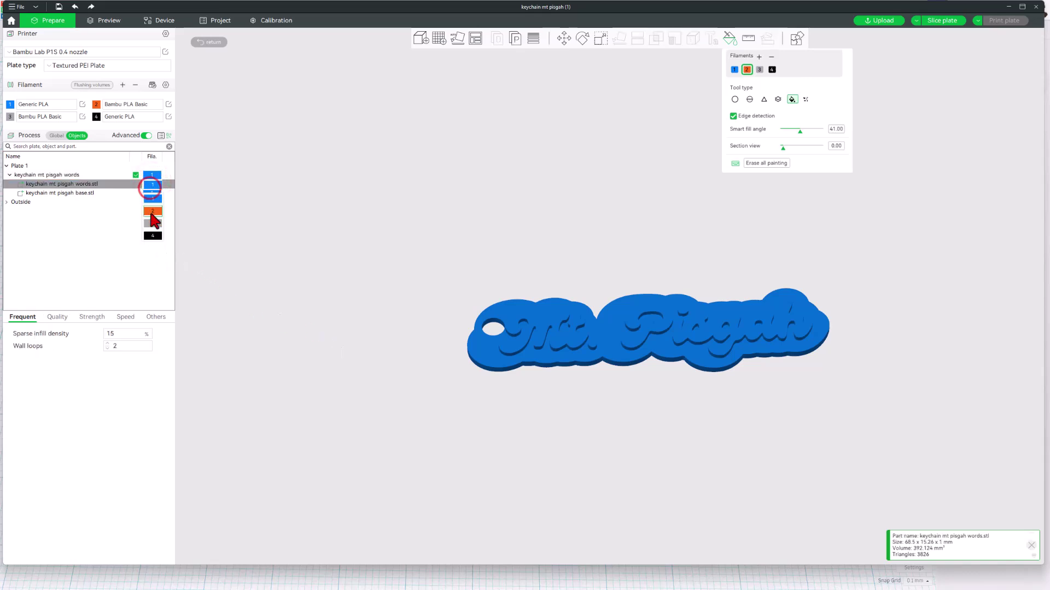
pyautogui.click(152, 196)
pyautogui.click(152, 195)
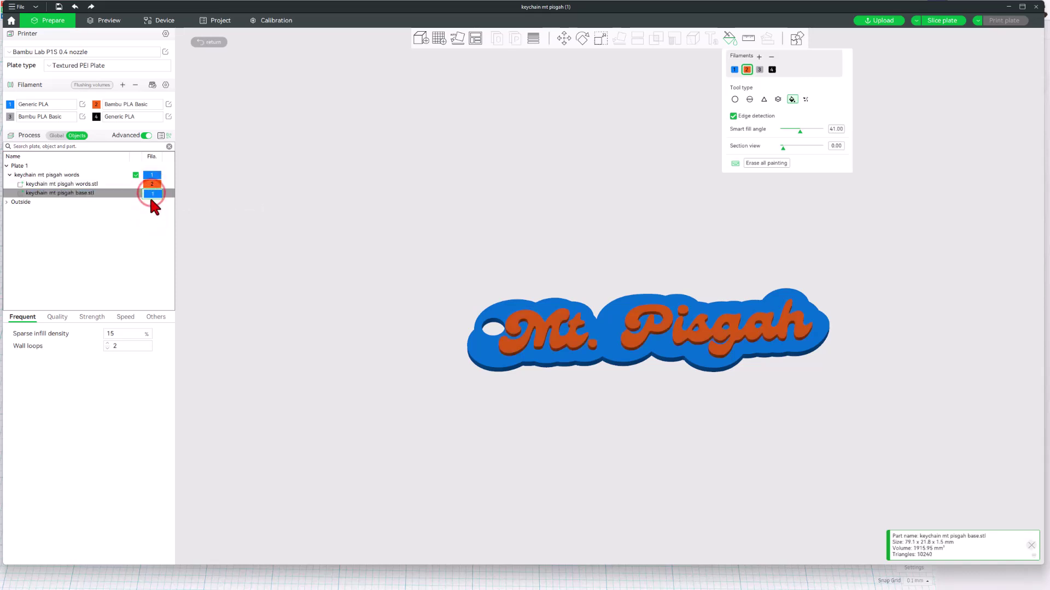
pyautogui.click(151, 194)
pyautogui.click(152, 208)
pyautogui.click(133, 208)
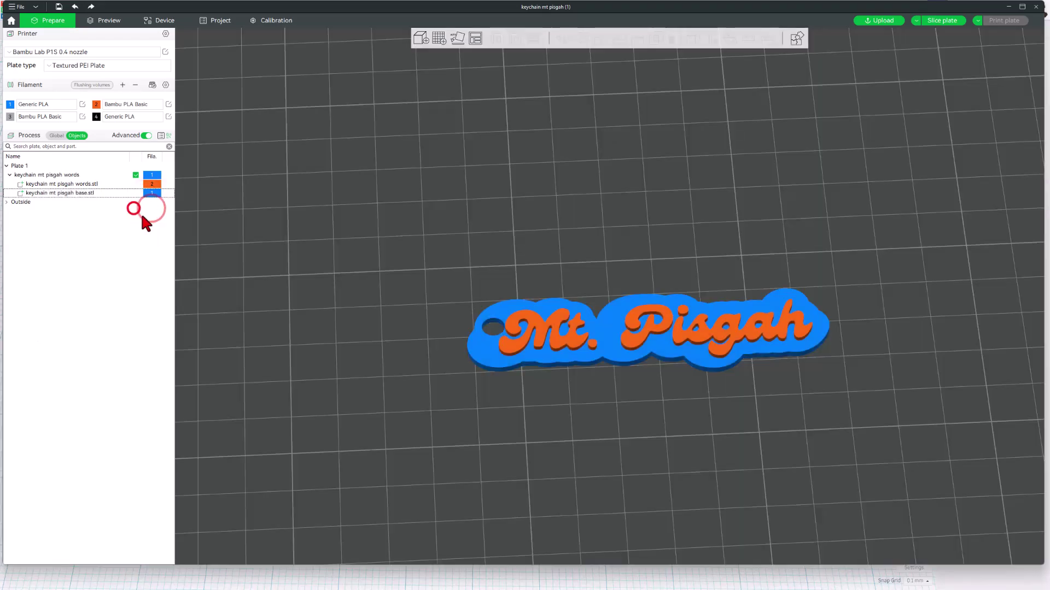
# Turn off the prime tower in the global process settings and slice the plate.
pyautogui.moveTo(655, 242); pyautogui.dragTo(599, 246)
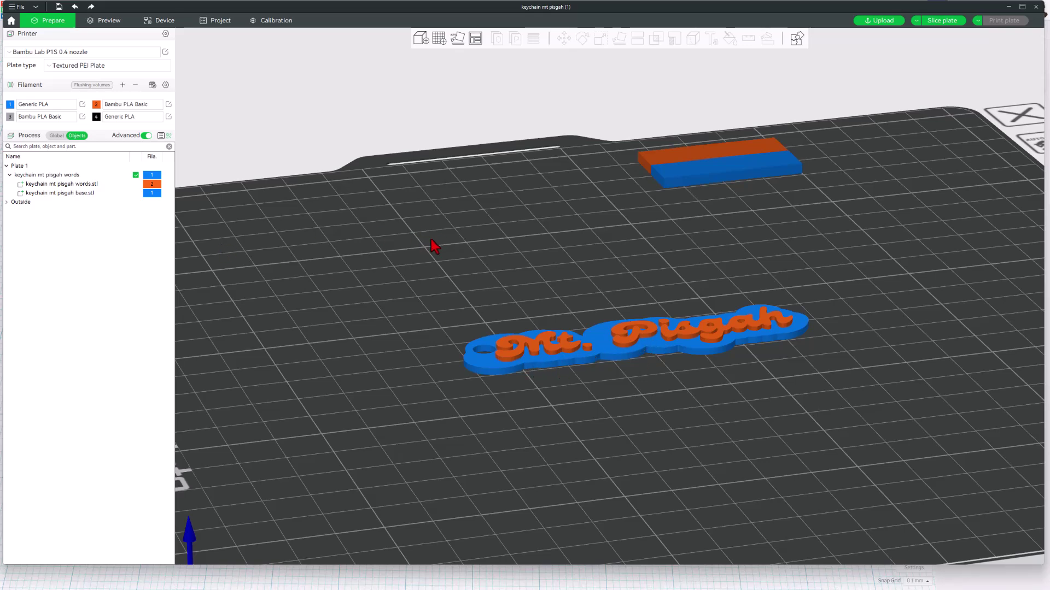
pyautogui.click(56, 135)
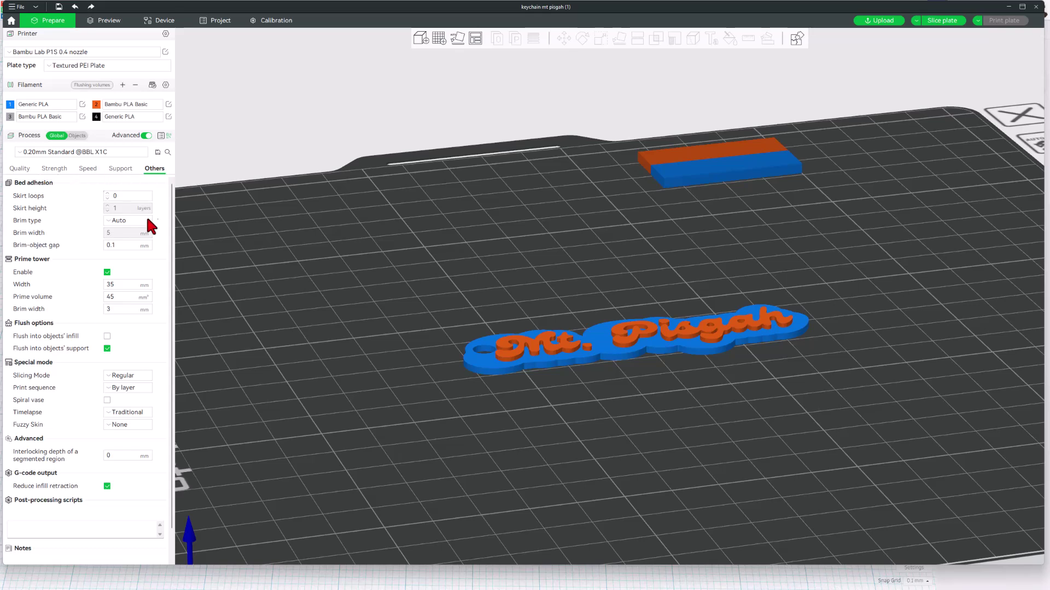
pyautogui.click(107, 272)
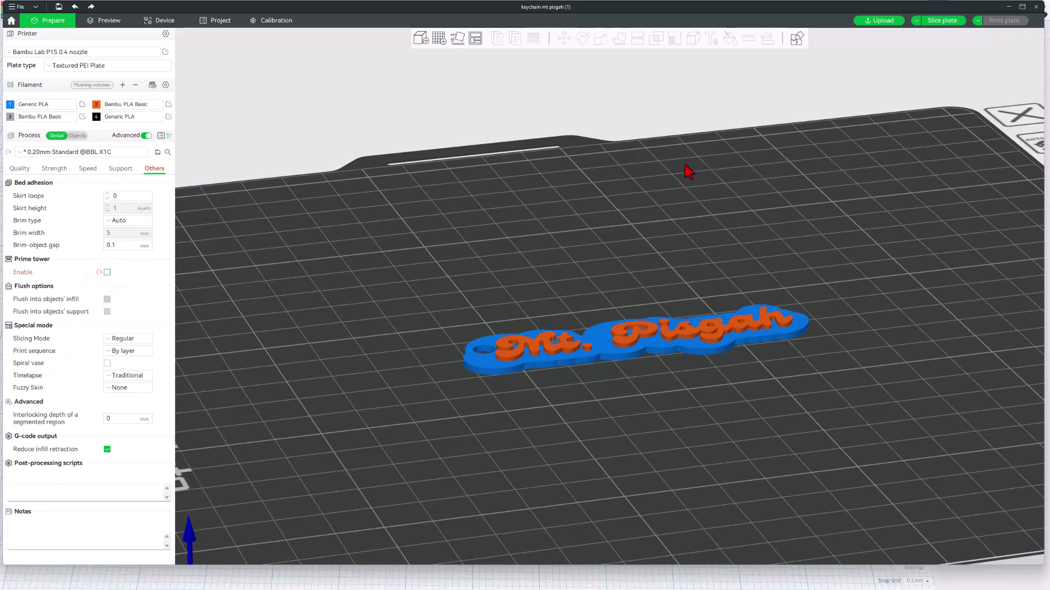
pyautogui.moveTo(668, 369); pyautogui.dragTo(664, 386)
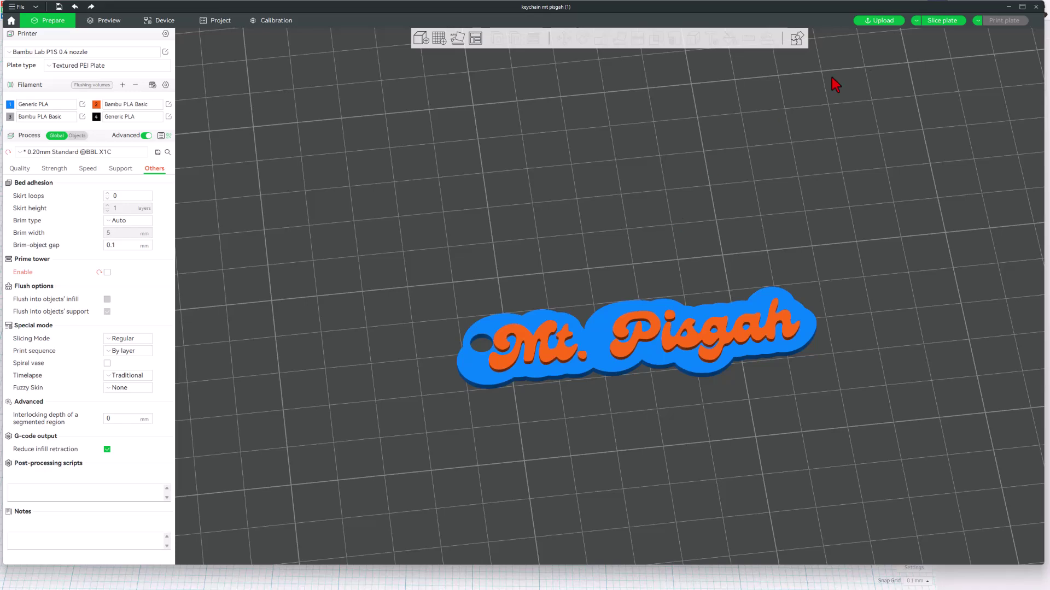
pyautogui.click(942, 22)
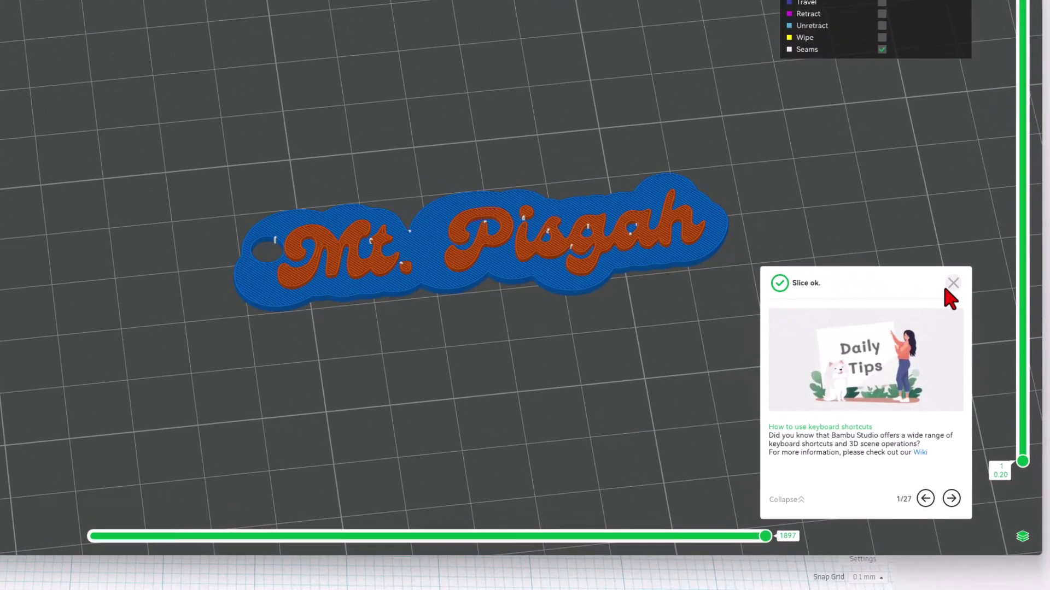
# Dismiss the slicing notification and examine the sliced two-color keychain preview from several angles.
pyautogui.click(951, 498)
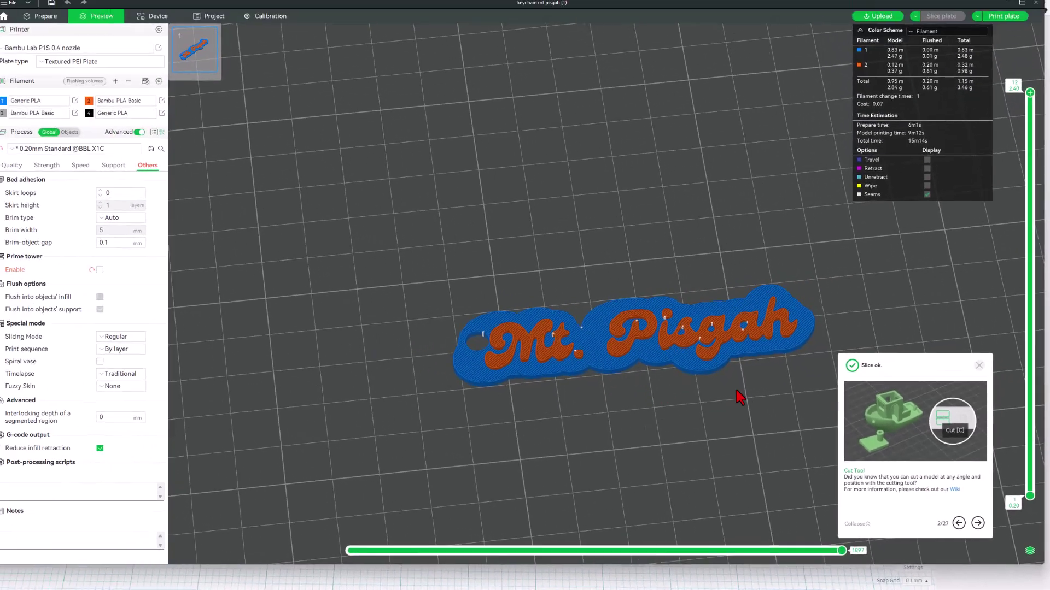
pyautogui.moveTo(658, 351); pyautogui.dragTo(765, 387)
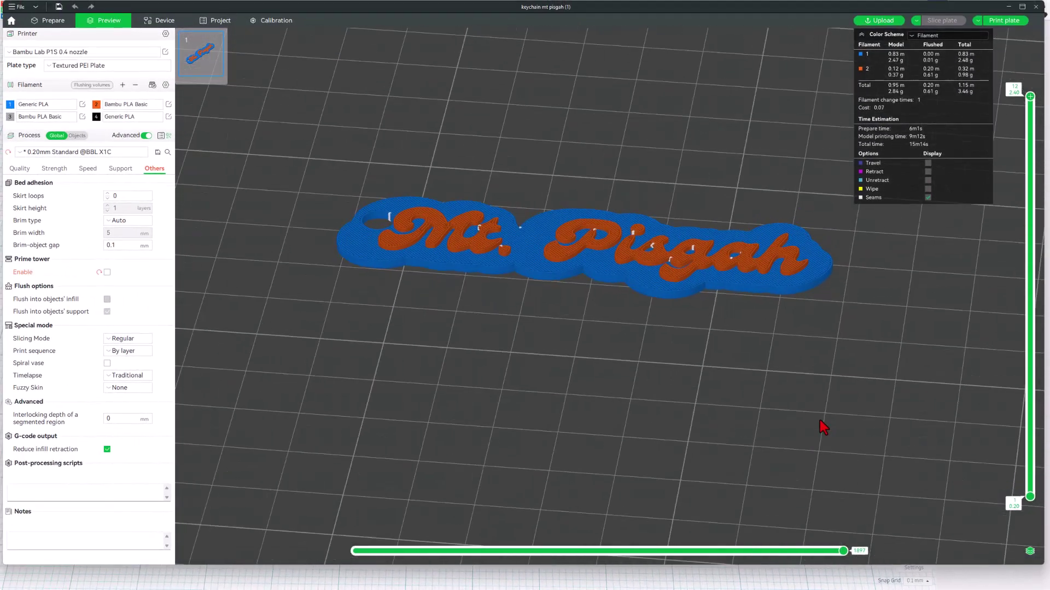
pyautogui.moveTo(823, 428); pyautogui.dragTo(835, 442)
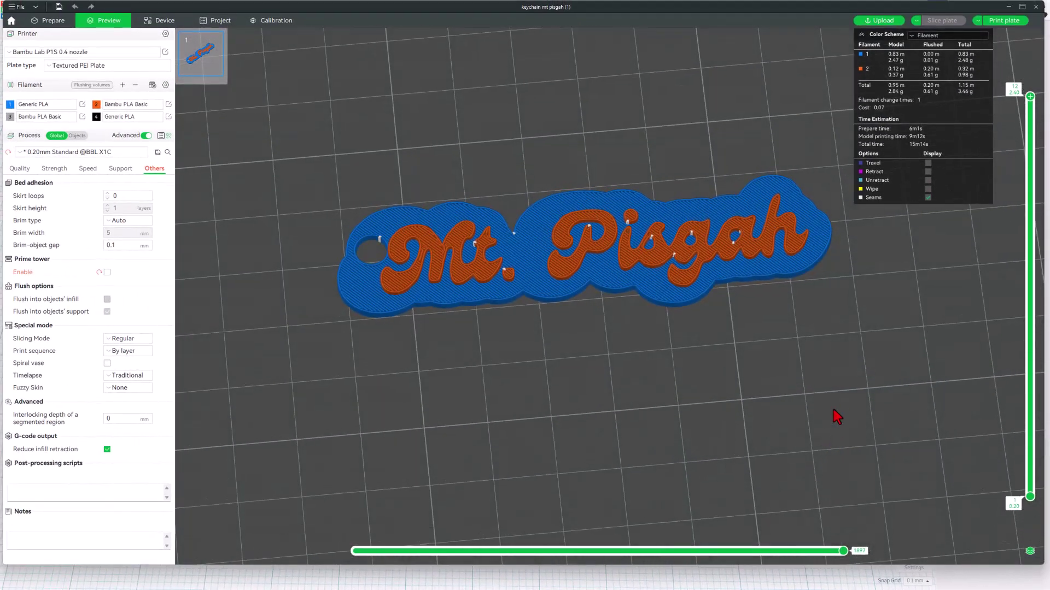
# Map the blue PLA filament to AMS slot A1 and send the plate's print job to the printer.
pyautogui.click(1004, 22)
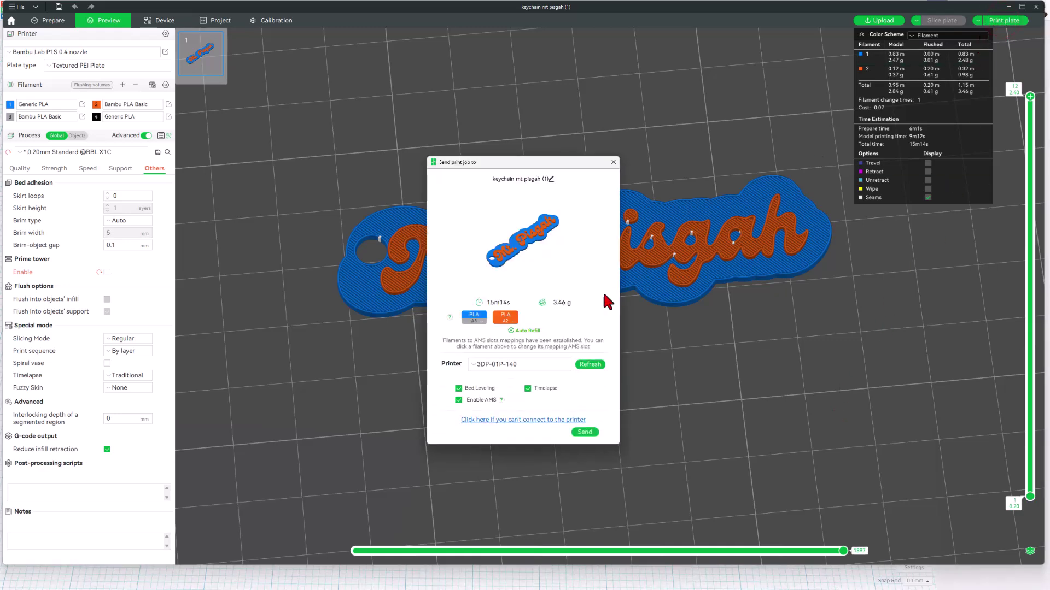
pyautogui.click(472, 321)
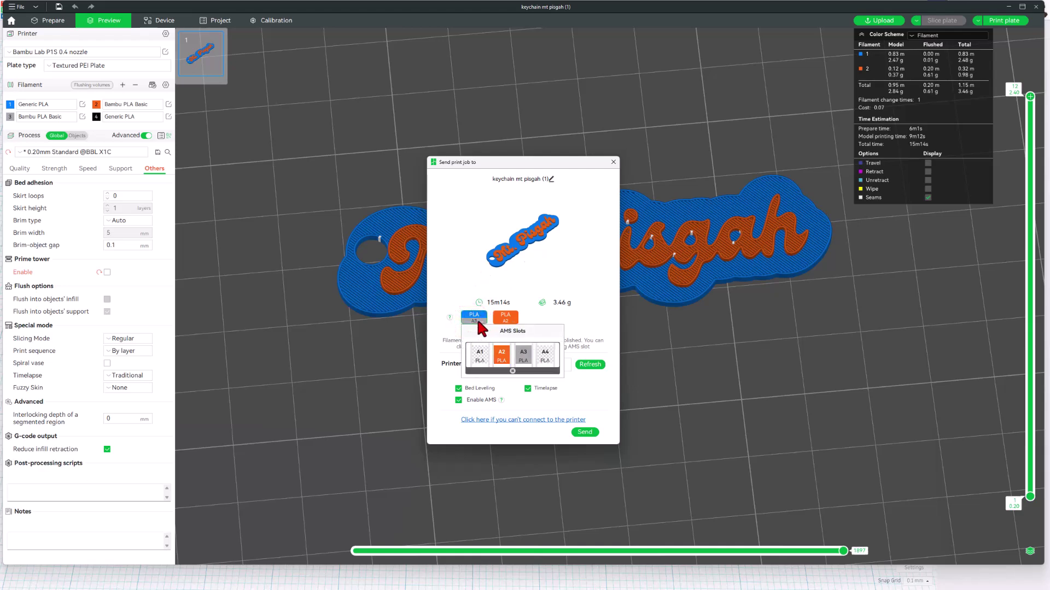
pyautogui.click(480, 359)
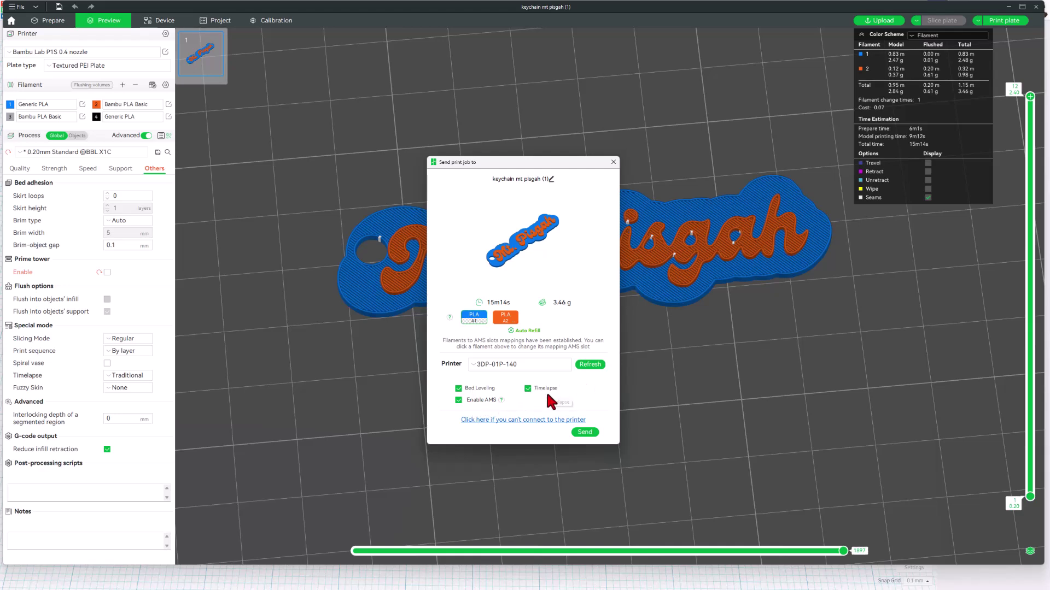
pyautogui.click(584, 432)
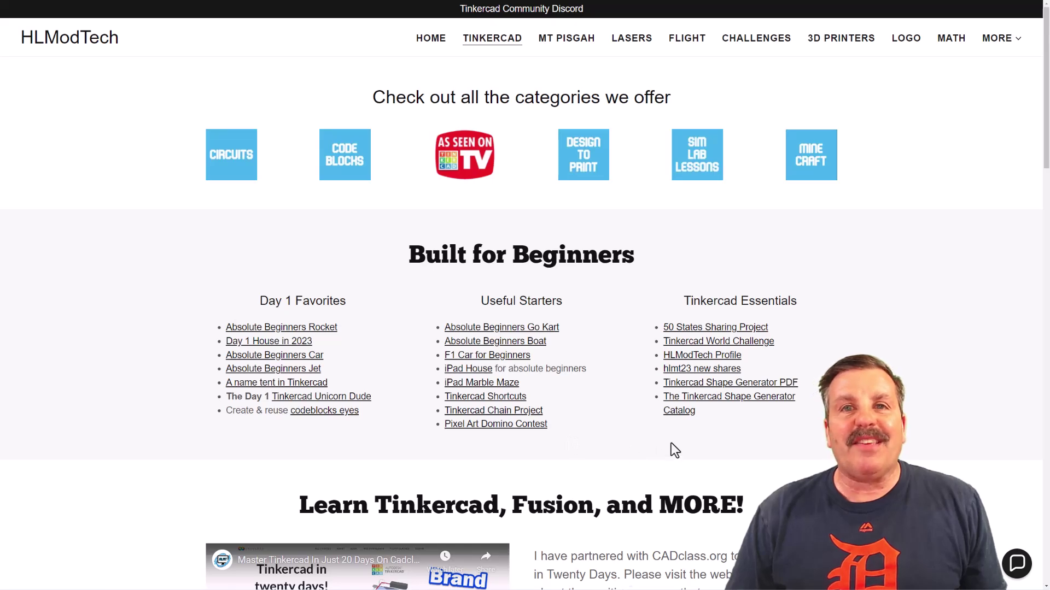
# Look over the HLModTech website's Tinkercad page and its contact chat, and open the Tinkercad Community Discord invitation.
pyautogui.scroll(-3, 157, 300)
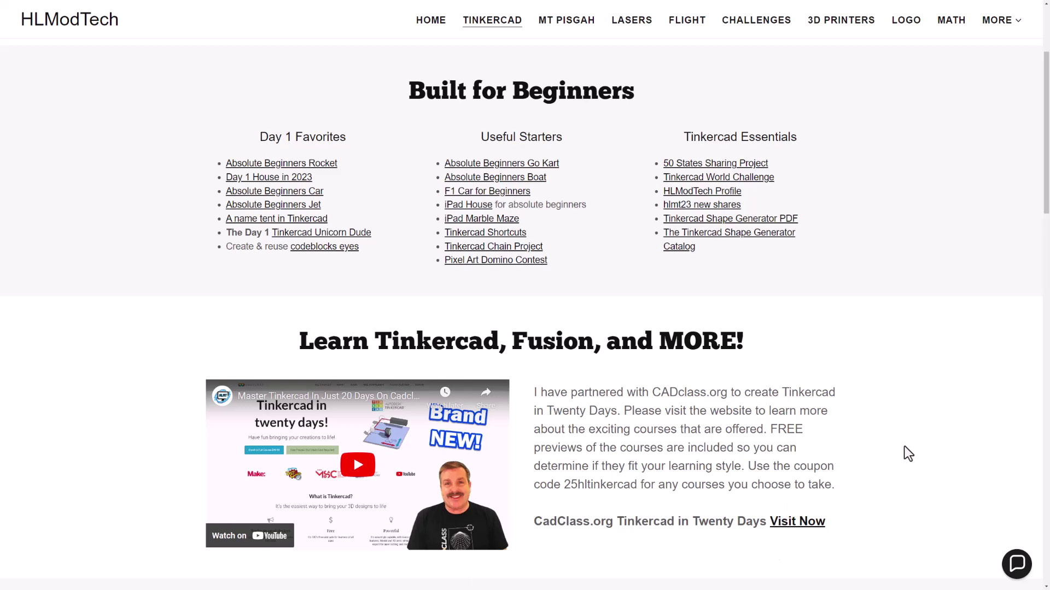
pyautogui.scroll(3, 904, 446)
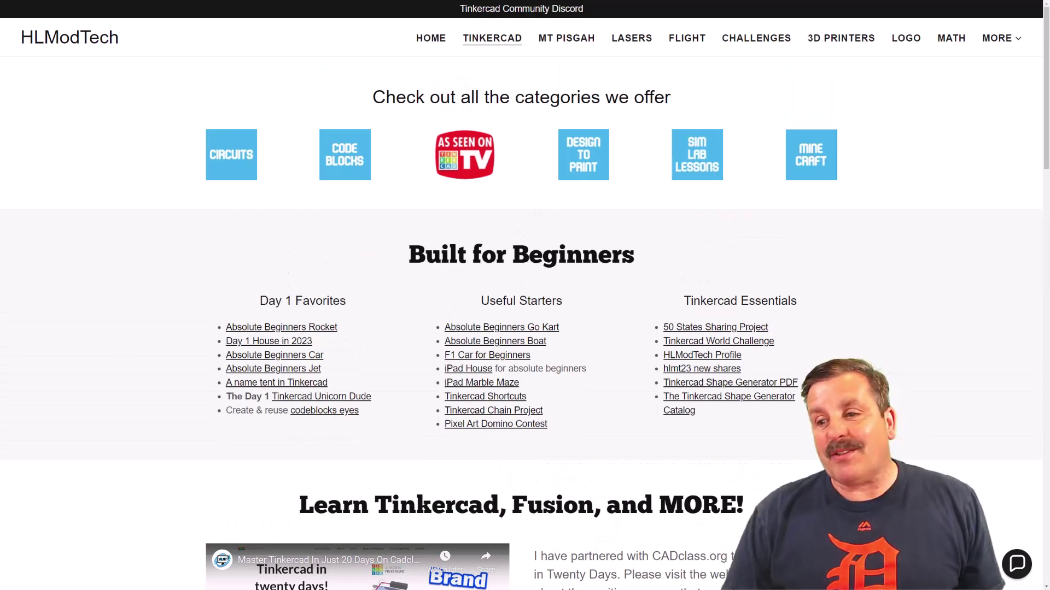
pyautogui.click(1015, 564)
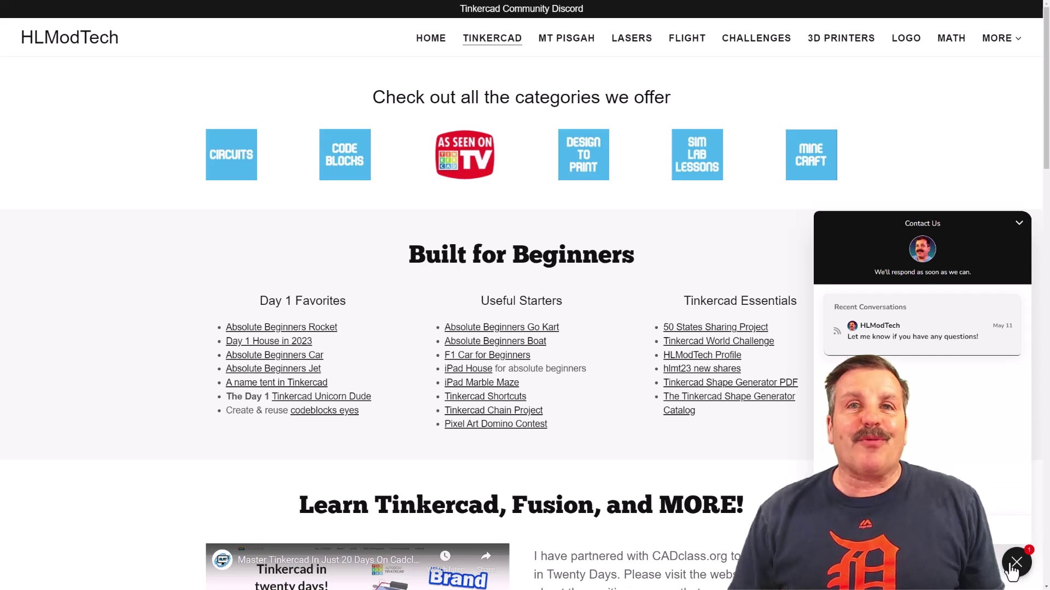
pyautogui.click(1011, 568)
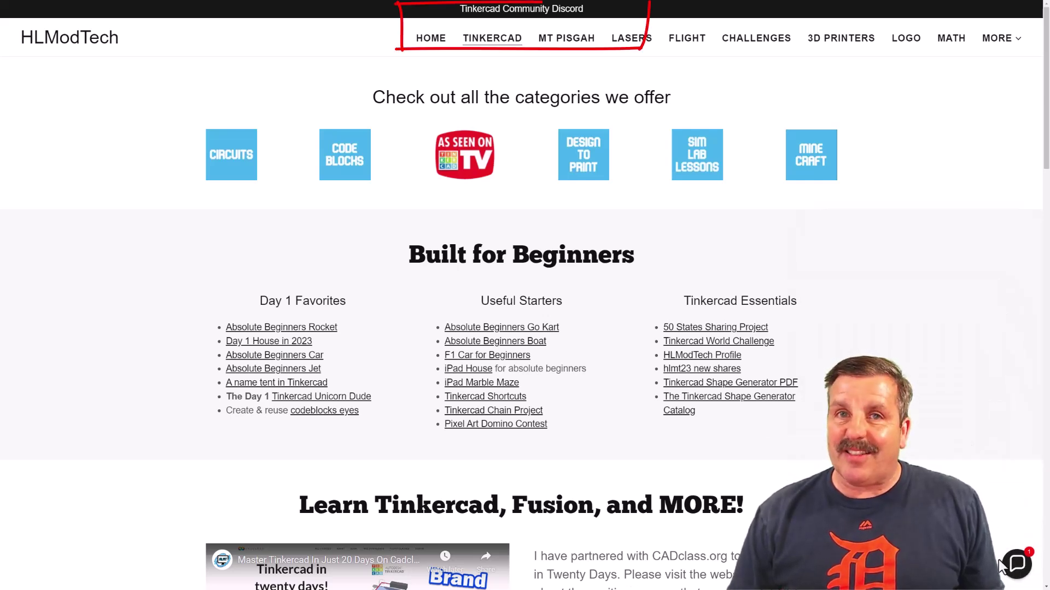
pyautogui.click(555, 17)
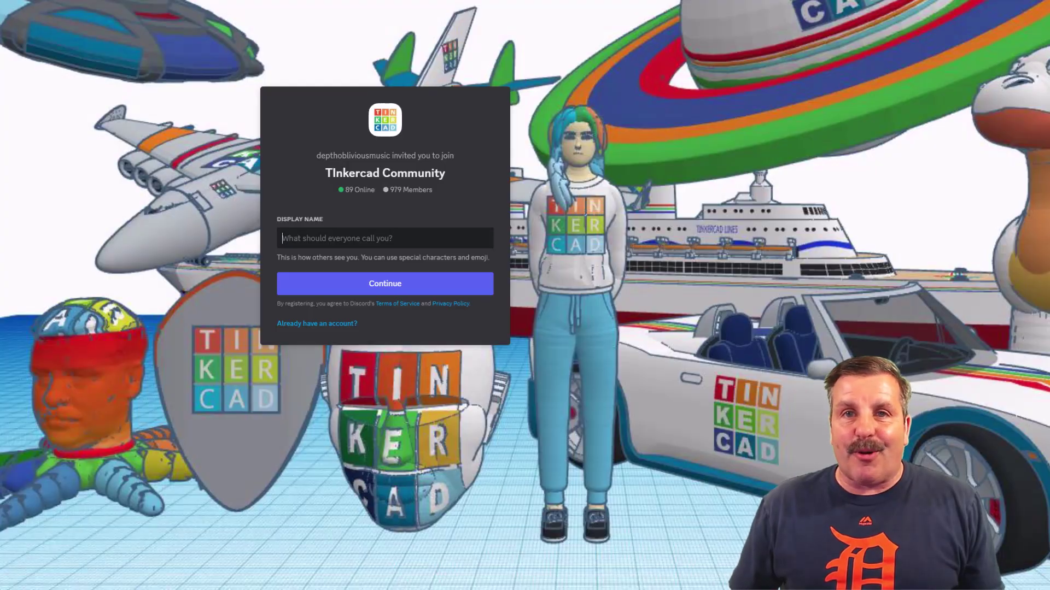